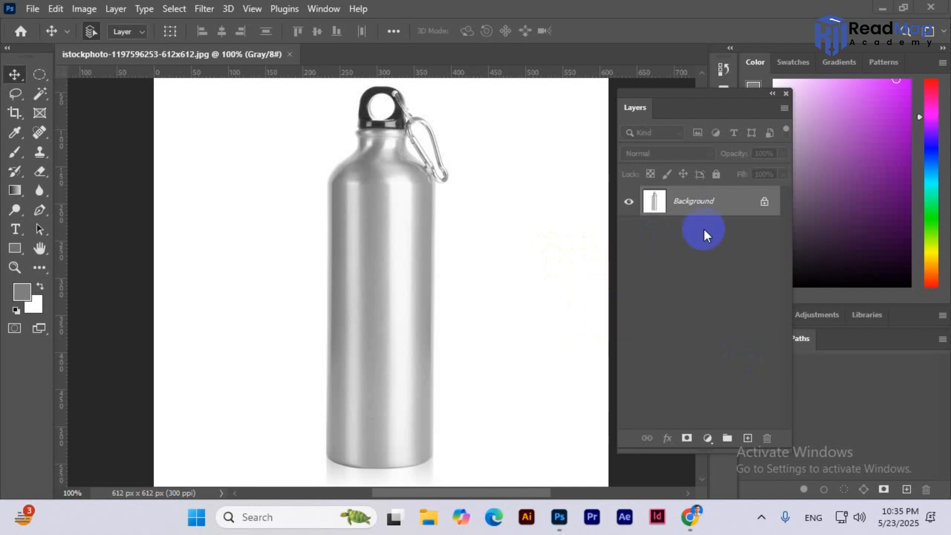
# Try selecting the bottle automatically with Select Subject, and undo that selection
pyautogui.moveTo(658, 94); pyautogui.dragTo(639, 104)
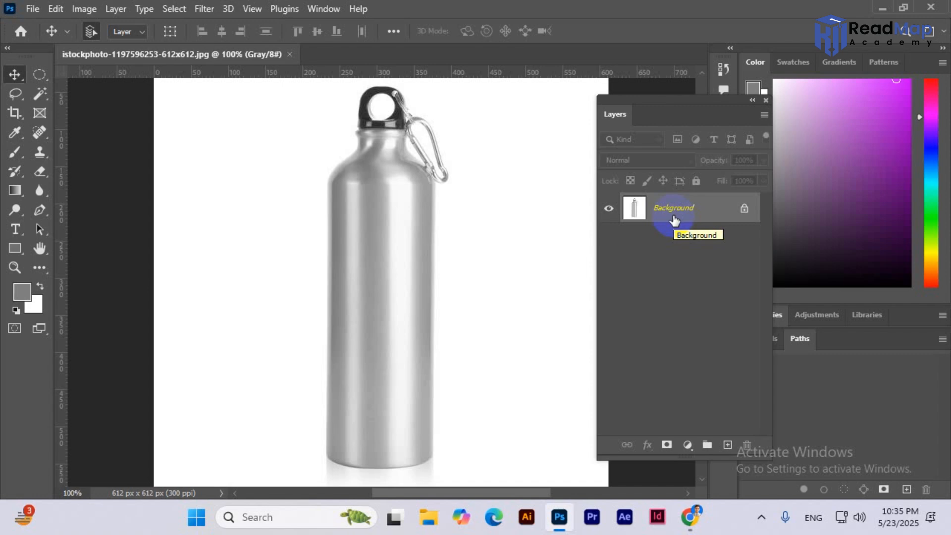
pyautogui.click(626, 381)
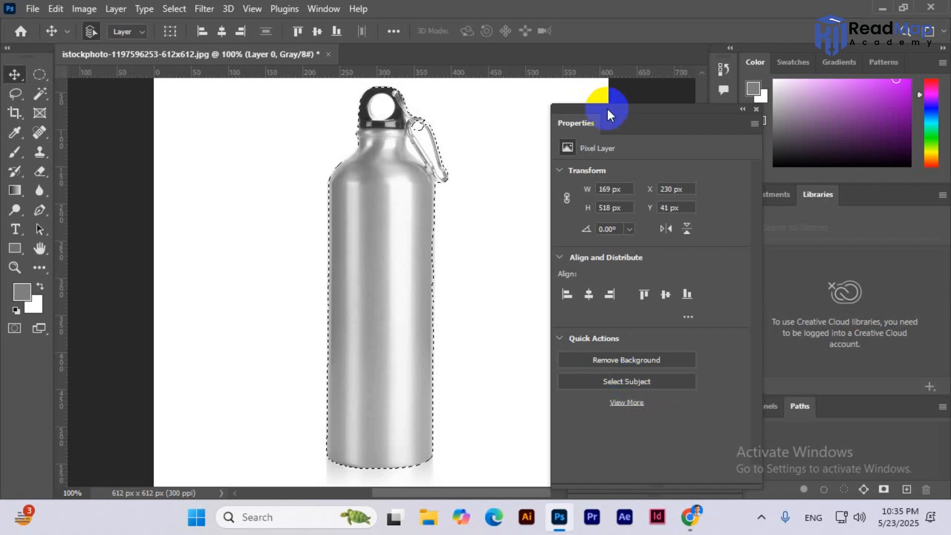
pyautogui.moveTo(605, 113); pyautogui.dragTo(891, 136)
pyautogui.hotkey('ctrl', 'z')
pyautogui.hotkey('ctrl', 'z')
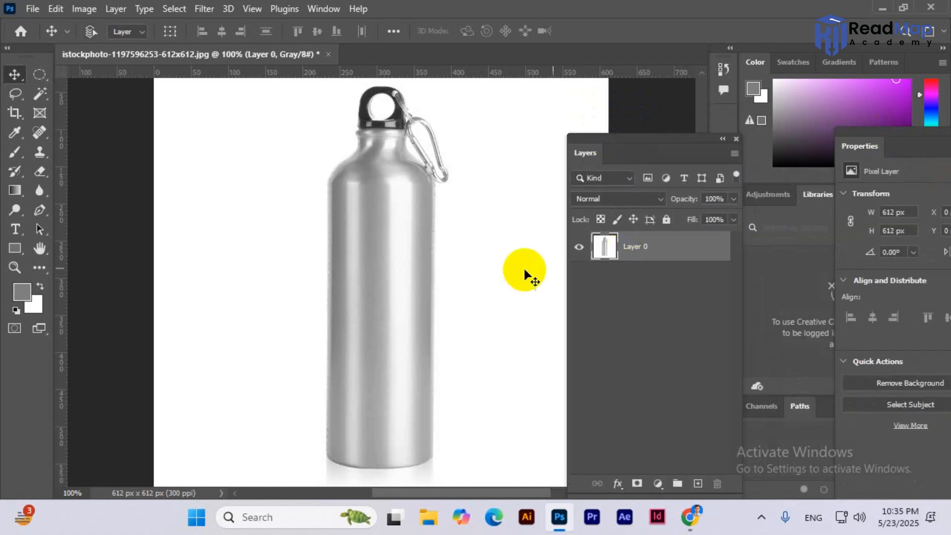
# Start a Pen tool path at the left edge of the bottle's metal collar and trace down the neck
pyautogui.hotkey('ctrl', '+')
pyautogui.hotkey('ctrl', '+')
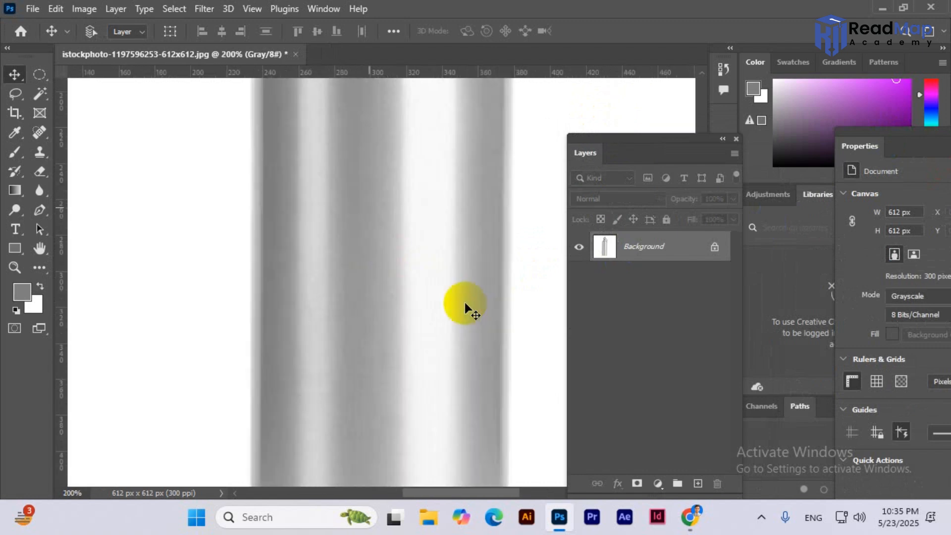
pyautogui.moveTo(256, 215); pyautogui.dragTo(297, 270)
pyautogui.hotkey('ctrl', '+')
pyautogui.hotkey('ctrl', '+')
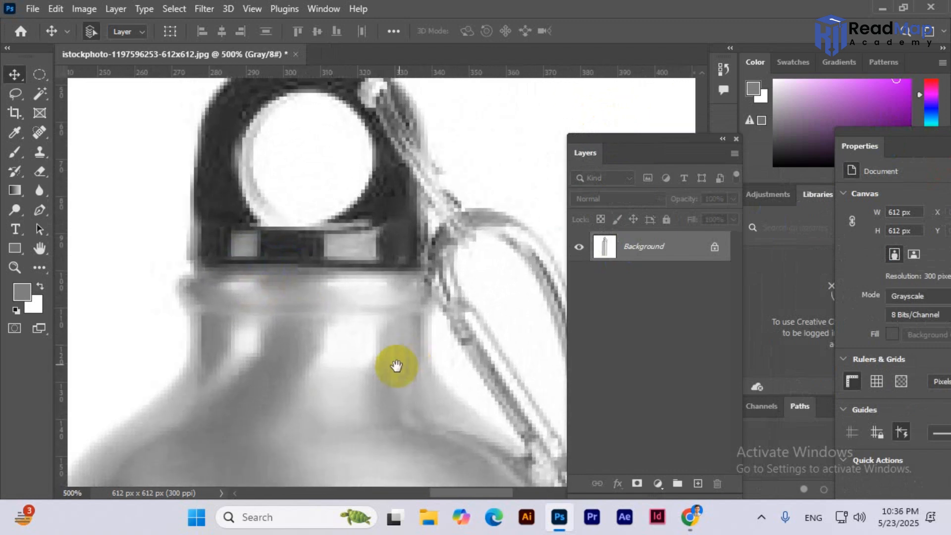
pyautogui.moveTo(309, 369); pyautogui.dragTo(373, 242)
pyautogui.hotkey('ctrl', '+')
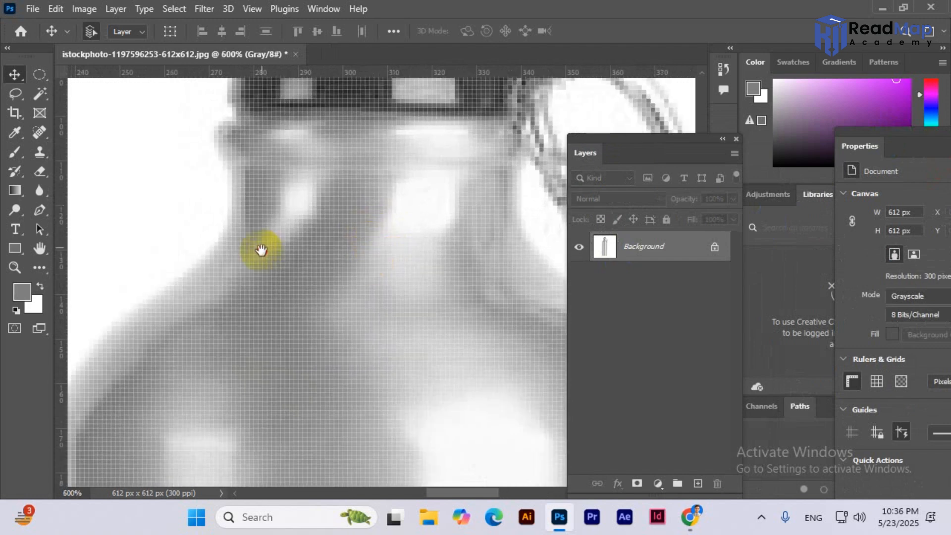
pyautogui.moveTo(259, 248); pyautogui.dragTo(363, 246)
pyautogui.hotkey('ctrl', '+')
pyautogui.moveTo(446, 268); pyautogui.dragTo(376, 266)
pyautogui.hotkey('ctrl', '+')
pyautogui.moveTo(413, 218); pyautogui.dragTo(426, 270)
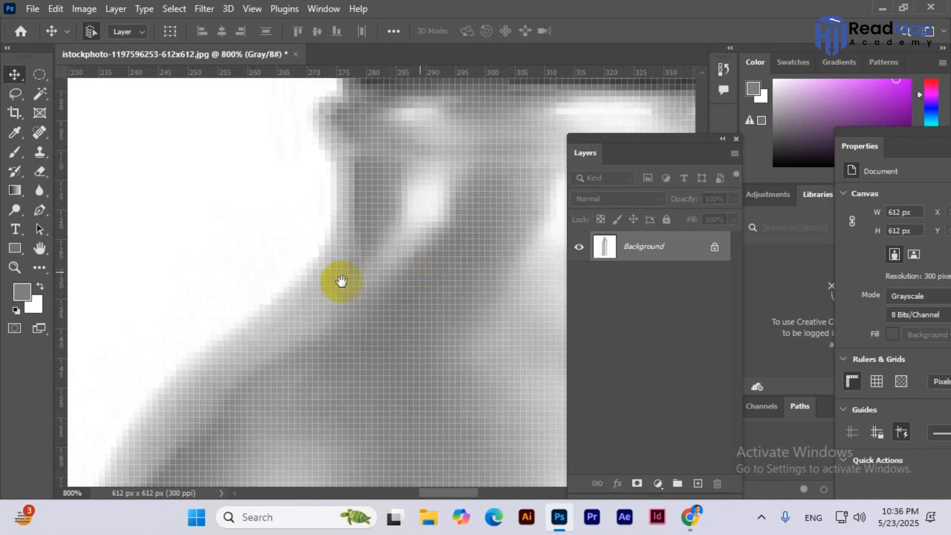
pyautogui.click(39, 210)
pyautogui.click(325, 103)
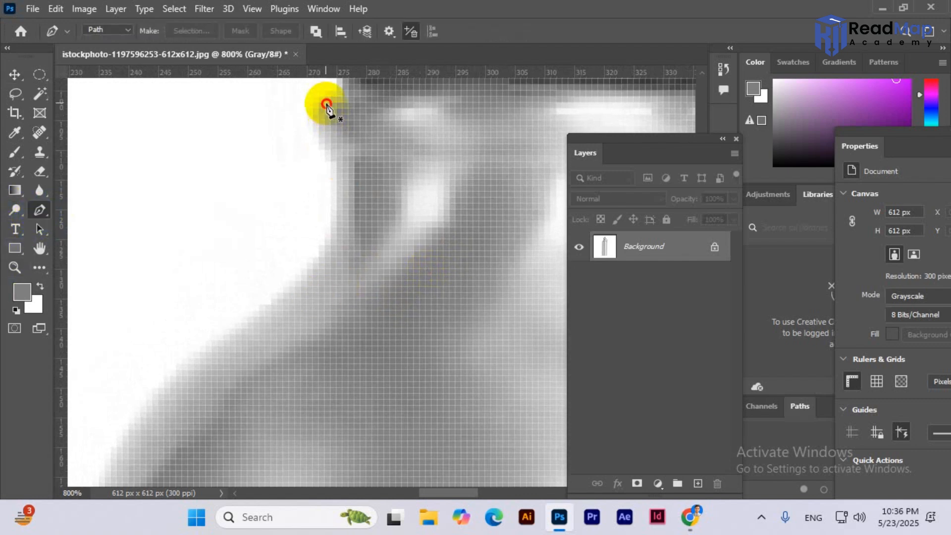
pyautogui.moveTo(330, 150); pyautogui.dragTo(356, 176)
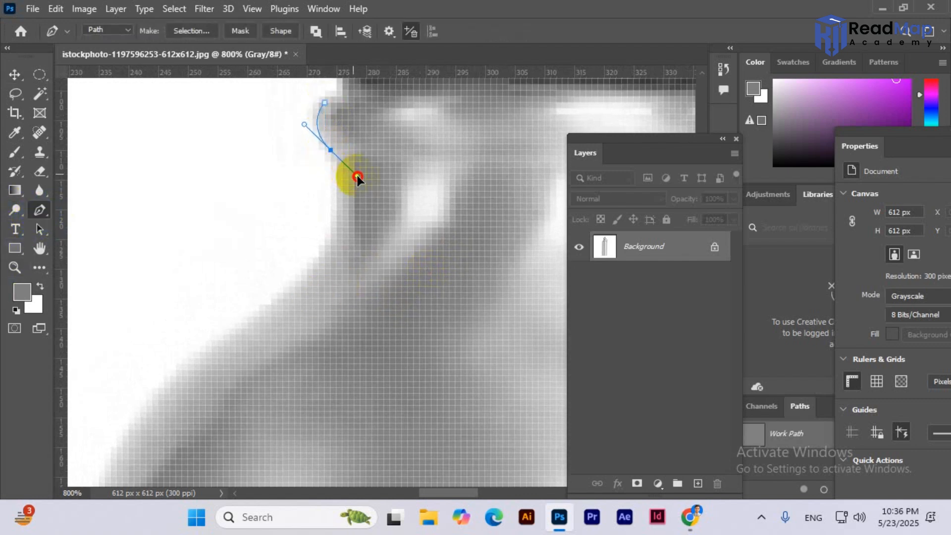
pyautogui.hotkey('ctrl', 'z')
pyautogui.keyDown('alt'); pyautogui.click(330, 150); pyautogui.keyUp('alt')
pyautogui.moveTo(331, 239); pyautogui.dragTo(318, 258)
# Continue the path around the bottle's left shoulder to the top of the straight side, ending in a corner anchor without a forward handle
pyautogui.moveTo(256, 334); pyautogui.dragTo(307, 219)
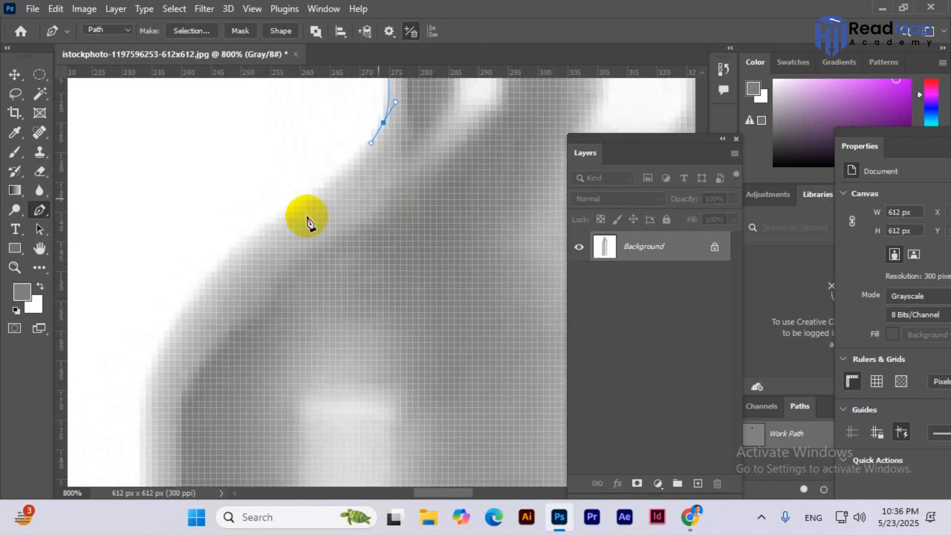
pyautogui.moveTo(358, 373); pyautogui.dragTo(312, 464)
pyautogui.moveTo(187, 344); pyautogui.dragTo(280, 181)
pyautogui.moveTo(261, 292); pyautogui.dragTo(235, 200)
pyautogui.click(246, 365)
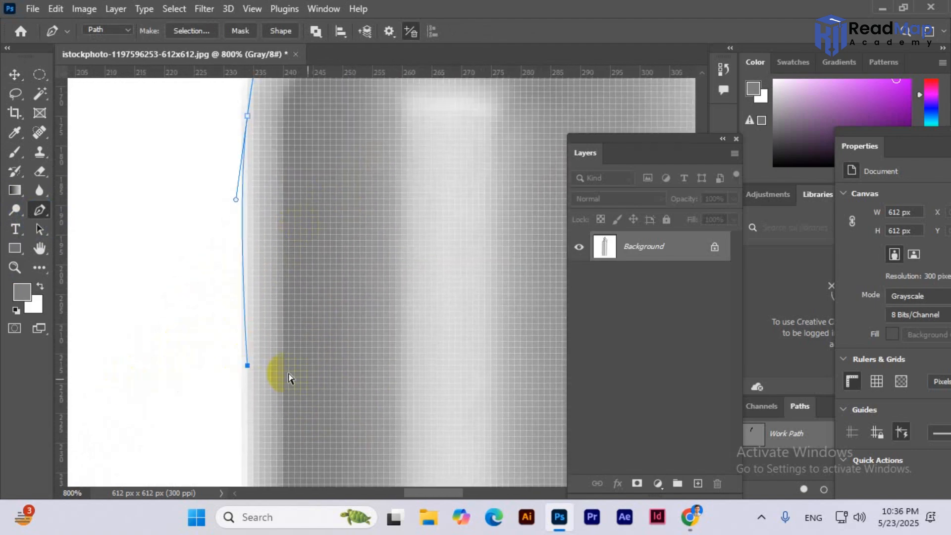
pyautogui.hotkey('ctrl', 'z')
pyautogui.keyDown('alt'); pyautogui.click(251, 123); pyautogui.keyUp('alt')
# Extend the path straight down the bottle's left side and curve it around the lower-left corner onto the base
pyautogui.hotkey('ctrl', '-')
pyautogui.hotkey('ctrl', '-')
pyautogui.hotkey('ctrl', '-')
pyautogui.hotkey('ctrl', '-')
pyautogui.hotkey('ctrl', '-')
pyautogui.hotkey('ctrl', '-')
pyautogui.hotkey('ctrl', '-')
pyautogui.hotkey('ctrl', '-')
pyautogui.click(362, 402)
pyautogui.hotkey('ctrl', '+')
pyautogui.hotkey('ctrl', '+')
pyautogui.hotkey('ctrl', '+')
pyautogui.moveTo(362, 402); pyautogui.dragTo(297, 94)
pyautogui.moveTo(336, 291); pyautogui.dragTo(417, 298)
pyautogui.keyDown('alt'); pyautogui.click(335, 292); pyautogui.keyUp('alt')
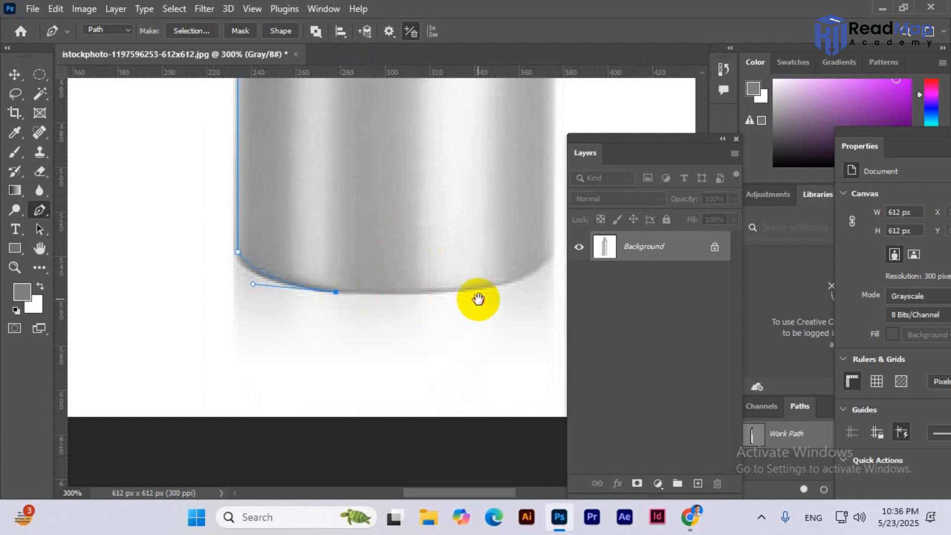
# Trace the rest of the bottle's base and run the path straight up the right side to the carabiner
pyautogui.moveTo(478, 299); pyautogui.dragTo(300, 336)
pyautogui.moveTo(339, 316); pyautogui.dragTo(376, 300)
pyautogui.click(376, 296)
pyautogui.hotkey('ctrl', '-')
pyautogui.hotkey('ctrl', '-')
pyautogui.click(435, 160)
# Trace the right shoulder and neck beneath the carabiner up to the right edge of the metal collar
pyautogui.hotkey('ctrl', '+')
pyautogui.hotkey('ctrl', '+')
pyautogui.hotkey('ctrl', '+')
pyautogui.hotkey('ctrl', '+')
pyautogui.hotkey('ctrl', '+')
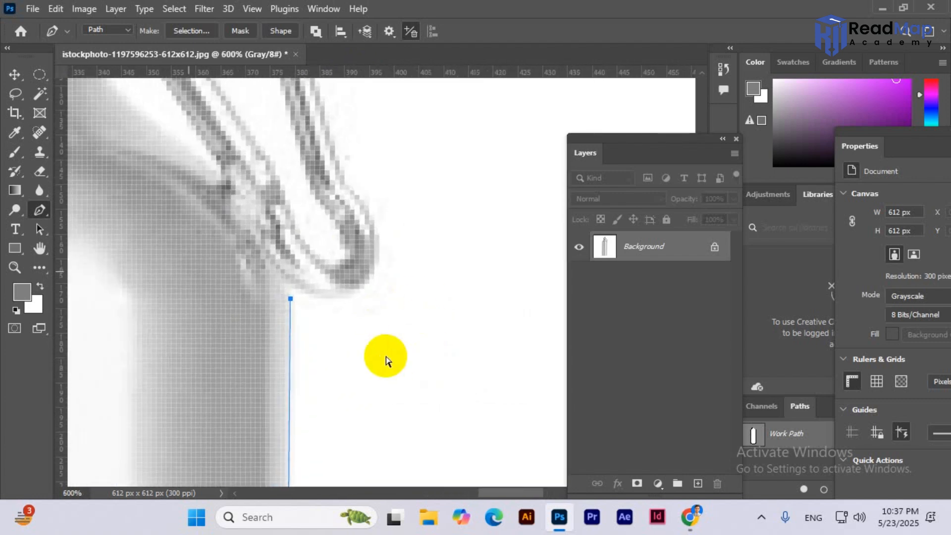
pyautogui.hotkey('ctrl', '+')
pyautogui.hotkey('ctrl', '+')
pyautogui.click(365, 326)
pyautogui.moveTo(317, 243); pyautogui.dragTo(312, 226)
pyautogui.moveTo(293, 201); pyautogui.dragTo(286, 198)
pyautogui.click(275, 190)
pyautogui.moveTo(239, 165); pyautogui.dragTo(452, 360)
pyautogui.moveTo(361, 291); pyautogui.dragTo(348, 271)
pyautogui.click(333, 244)
pyautogui.moveTo(327, 193); pyautogui.dragTo(363, 346)
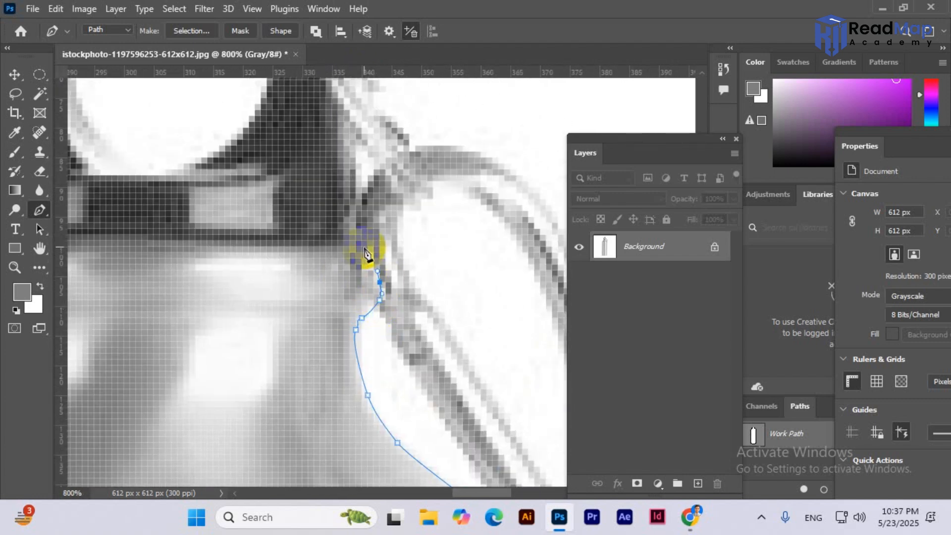
# Try to continue the path up the right side of the black cap, around the carabiner's upper end
pyautogui.moveTo(367, 257); pyautogui.dragTo(391, 434)
pyautogui.click(394, 309)
pyautogui.moveTo(393, 309); pyautogui.dragTo(402, 480)
pyautogui.click(355, 409)
pyautogui.click(325, 343)
pyautogui.moveTo(338, 319); pyautogui.dragTo(341, 314)
pyautogui.click(349, 320)
pyautogui.click(373, 378)
pyautogui.click(397, 432)
pyautogui.click(420, 444)
pyautogui.click(432, 450)
pyautogui.moveTo(408, 403); pyautogui.dragTo(405, 389)
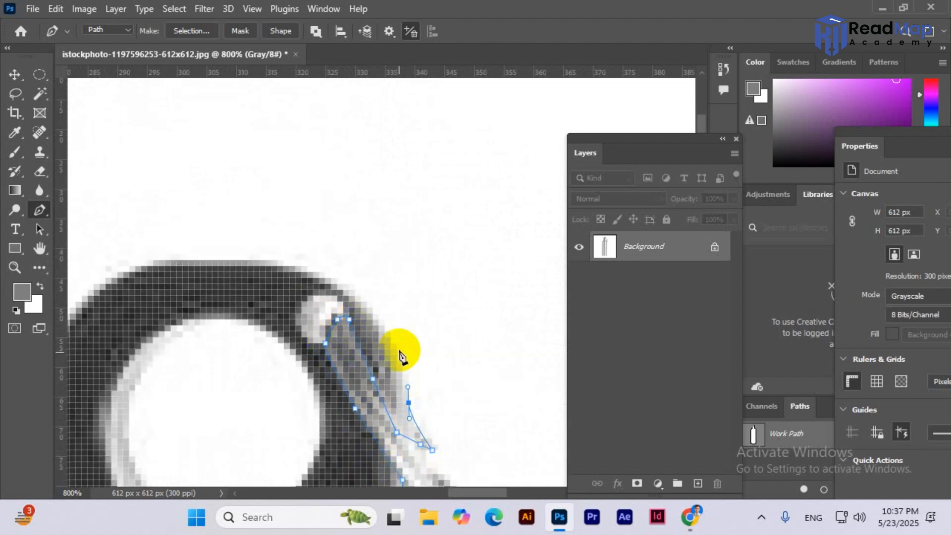
# Trace the top and left side of the black cap and close the path at the collar
pyautogui.moveTo(252, 186); pyautogui.dragTo(195, 203)
pyautogui.moveTo(208, 248); pyautogui.dragTo(290, 195)
pyautogui.moveTo(215, 252); pyautogui.dragTo(210, 321)
pyautogui.click(202, 389)
pyautogui.moveTo(258, 365); pyautogui.dragTo(290, 193)
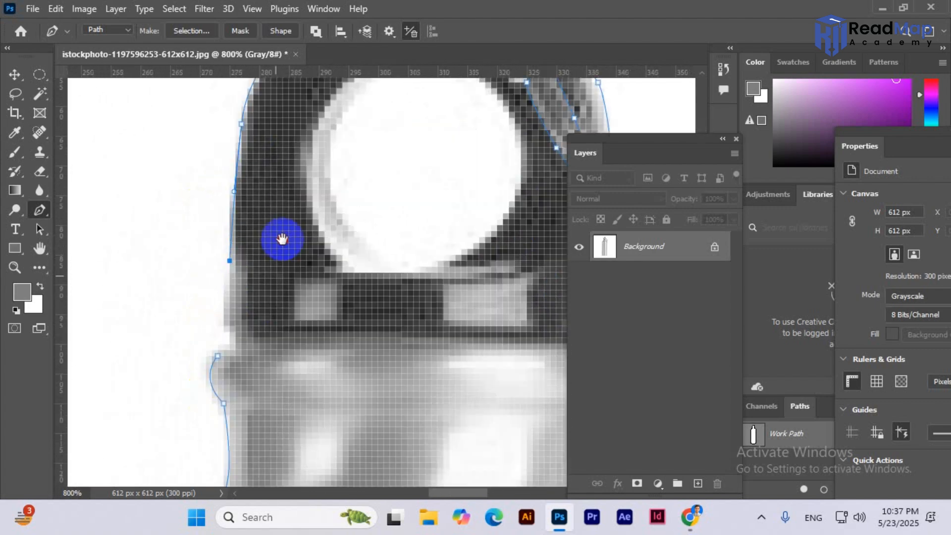
pyautogui.click(235, 282)
pyautogui.click(235, 301)
pyautogui.click(223, 313)
pyautogui.hotkey('ctrl', '1')
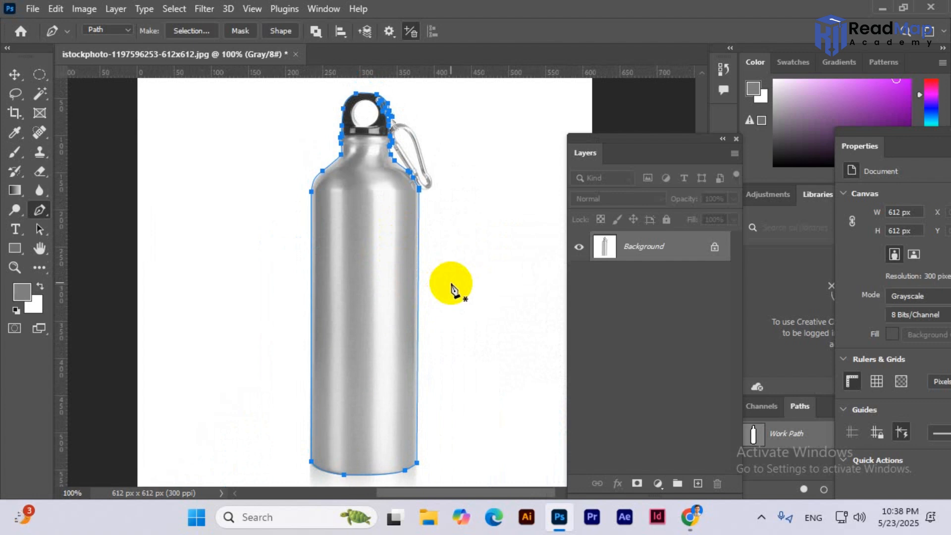
# Undo the path points around the cap, back to the right edge of the metal collar
pyautogui.hotkey('ctrl', 'z')
pyautogui.hotkey('ctrl', 'z')
pyautogui.hotkey('ctrl', 'z')
pyautogui.hotkey('ctrl', 'z')
pyautogui.hotkey('ctrl', 'z')
pyautogui.hotkey('ctrl', 'z')
pyautogui.hotkey('ctrl', 'z')
pyautogui.hotkey('ctrl', 'z')
pyautogui.hotkey('ctrl', 'z')
pyautogui.hotkey('ctrl', 'z')
pyautogui.hotkey('ctrl', 'z')
pyautogui.hotkey('ctrl', 'z')
pyautogui.hotkey('ctrl', 'z')
pyautogui.hotkey('ctrl', 'z')
pyautogui.hotkey('ctrl', 'z')
pyautogui.hotkey('ctrl', 'z')
# Close the path along the seam beneath the black cap so that only the metal body is outlined
pyautogui.hotkey('ctrl', '+')
pyautogui.hotkey('ctrl', '+')
pyautogui.hotkey('ctrl', '+')
pyautogui.moveTo(359, 163); pyautogui.dragTo(353, 442)
pyautogui.click(372, 251)
pyautogui.click(226, 257)
pyautogui.hotkey('ctrl', 'z')
pyautogui.click(235, 245)
pyautogui.click(226, 257)
# Convert the closed bottle-body path into a selection
pyautogui.hotkey('ctrl', '1')
pyautogui.hotkey('ctrl', '+')
pyautogui.moveTo(354, 370); pyautogui.dragTo(341, 277)
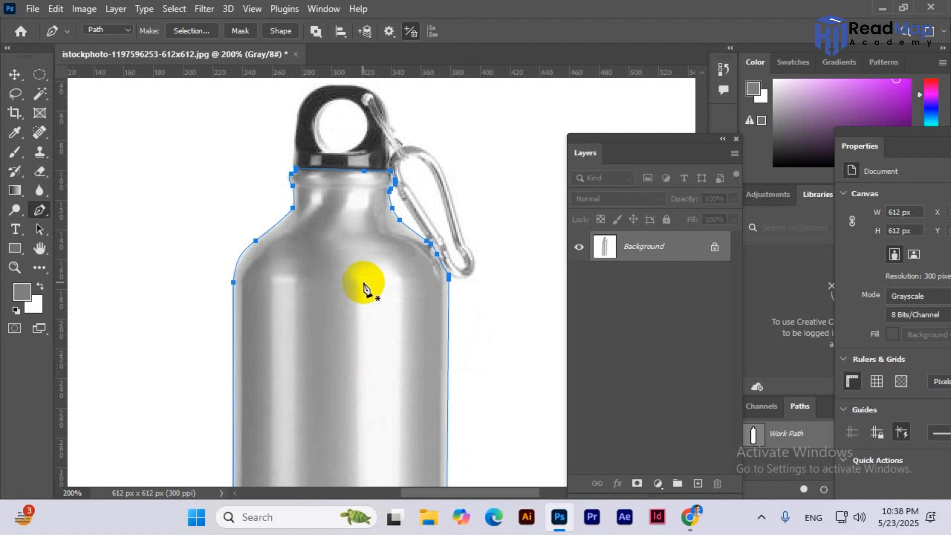
pyautogui.hotkey('ctrl', 'Return')
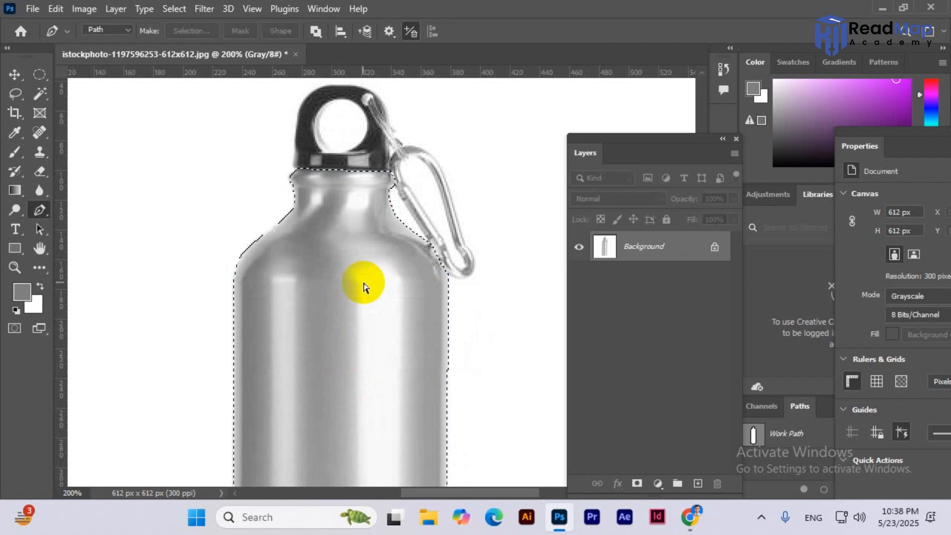
# Add a Curves adjustment layer masked to the selected bottle body
pyautogui.hotkey('ctrl', '+')
pyautogui.hotkey('ctrl', '+')
pyautogui.moveTo(433, 195); pyautogui.dragTo(334, 374)
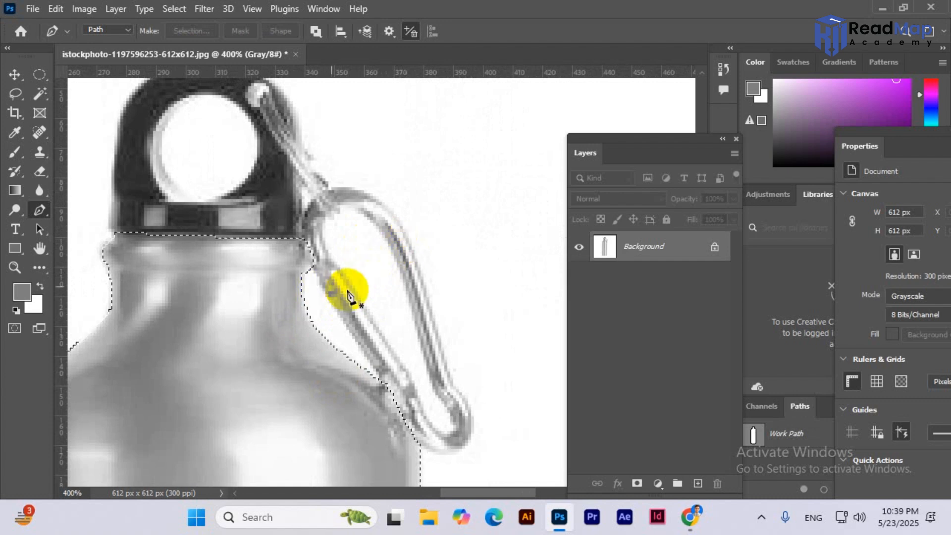
pyautogui.scroll(-1, 314, 365)
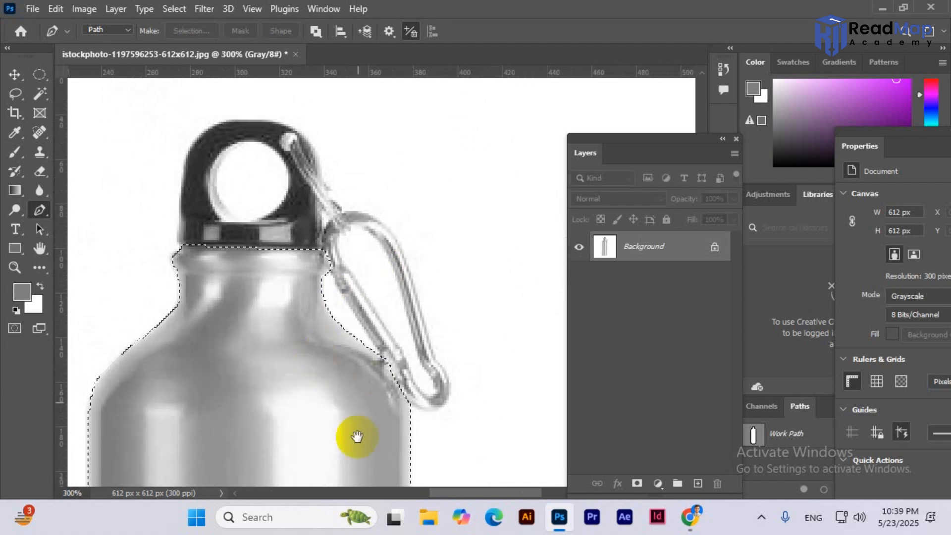
pyautogui.scroll(-1, 354, 435)
pyautogui.click(657, 484)
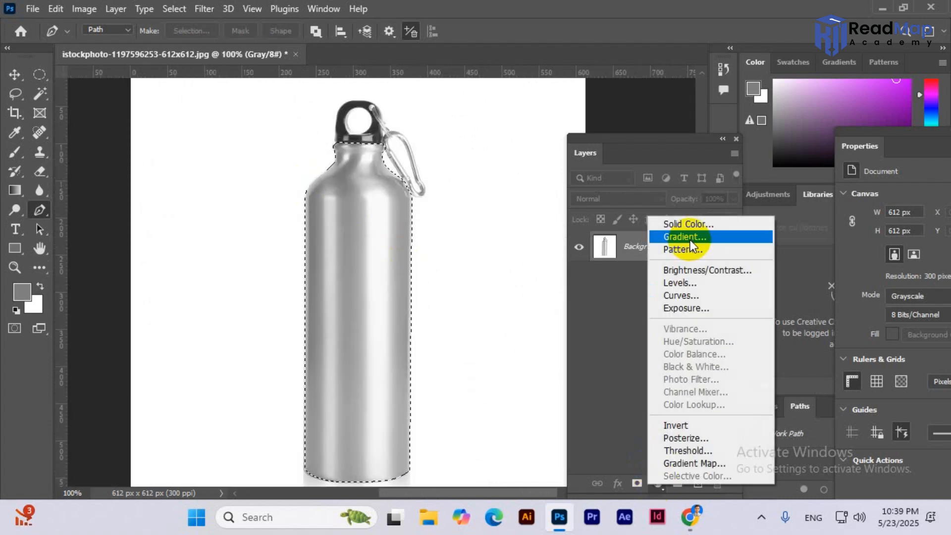
pyautogui.click(686, 297)
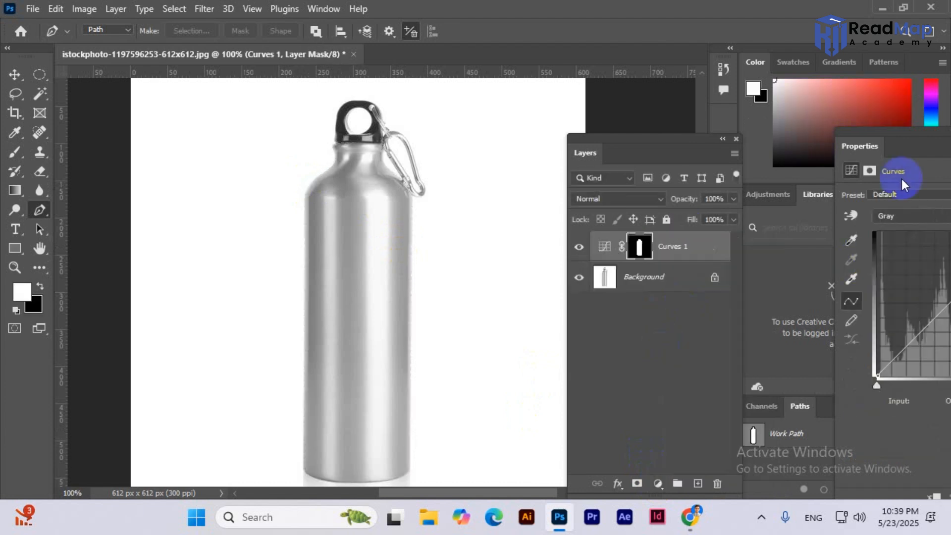
# Shape the gray curve with a lower point at input 11, output 14 and an upper point at input 87, output 81
pyautogui.moveTo(876, 146); pyautogui.dragTo(553, 185)
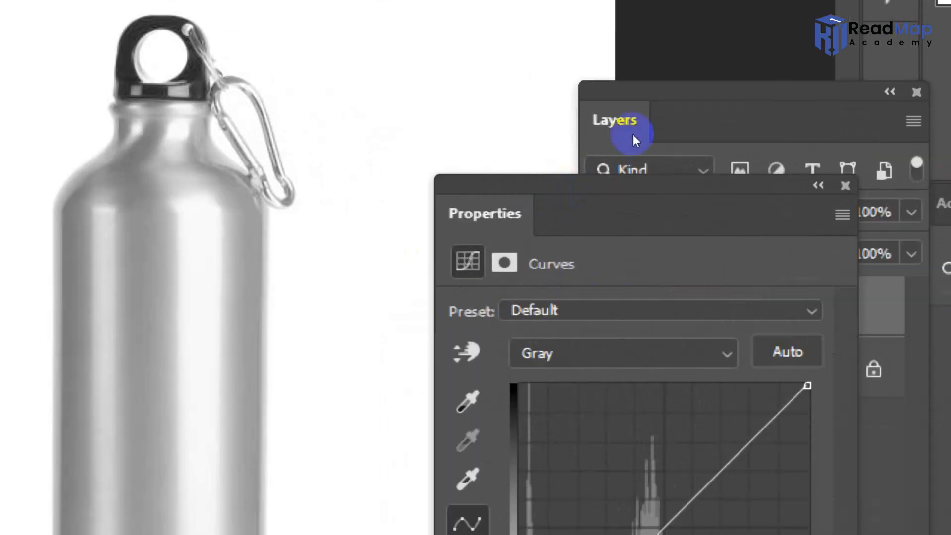
pyautogui.moveTo(535, 185); pyautogui.dragTo(492, 99)
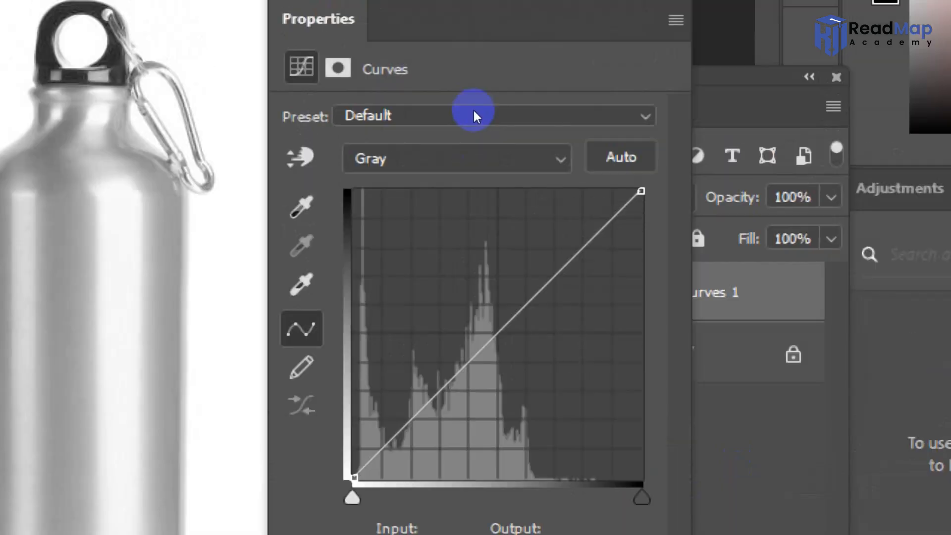
pyautogui.click(511, 319)
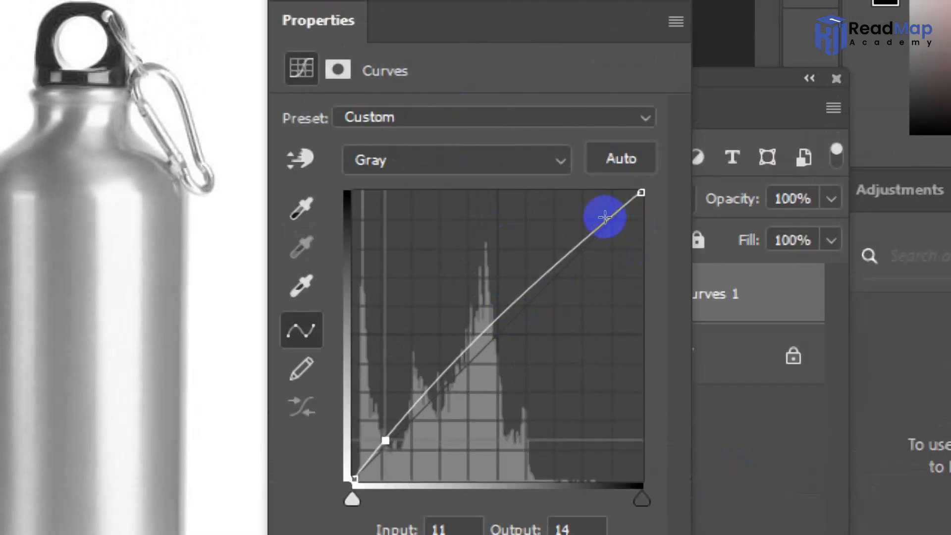
pyautogui.moveTo(604, 222); pyautogui.dragTo(620, 223)
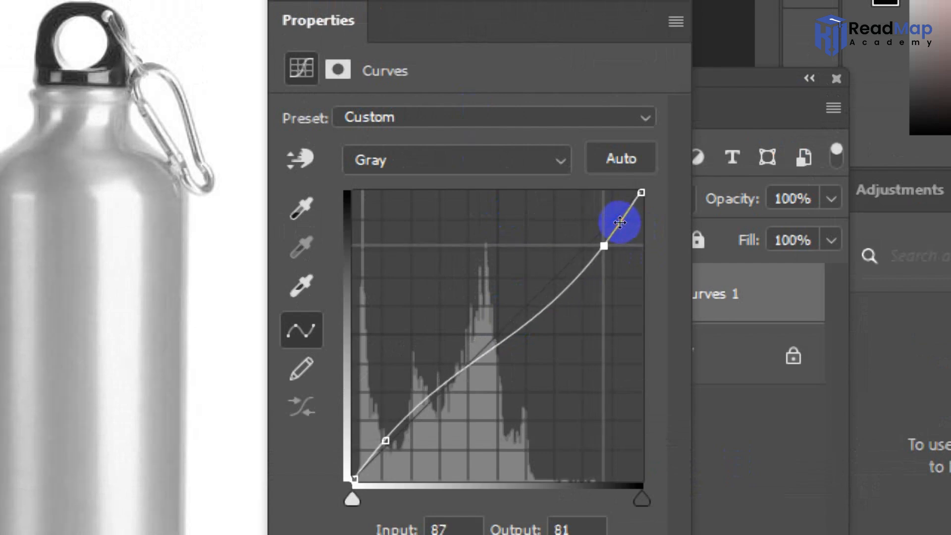
# Move the lower curve point to input 13, output 16 and close the curve settings
pyautogui.hotkey('ctrl', '-')
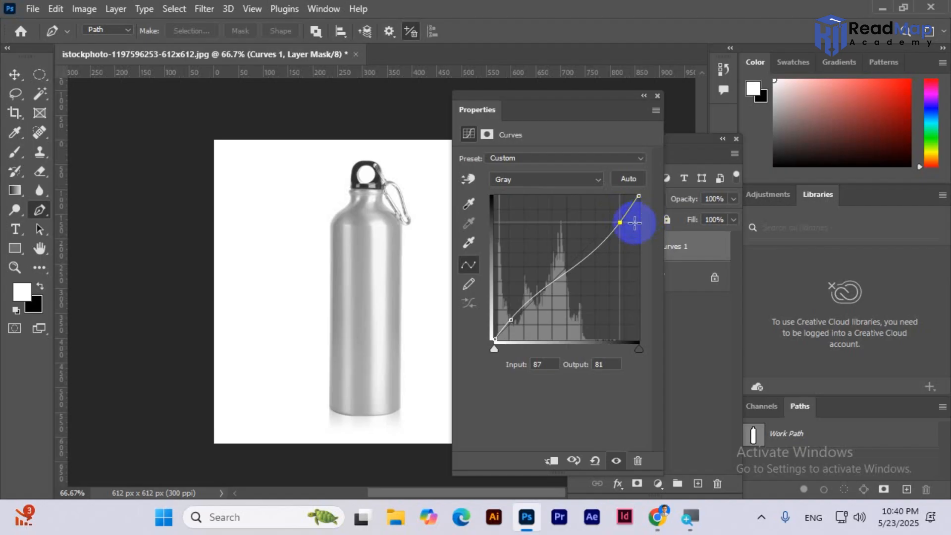
pyautogui.moveTo(511, 319); pyautogui.dragTo(515, 318)
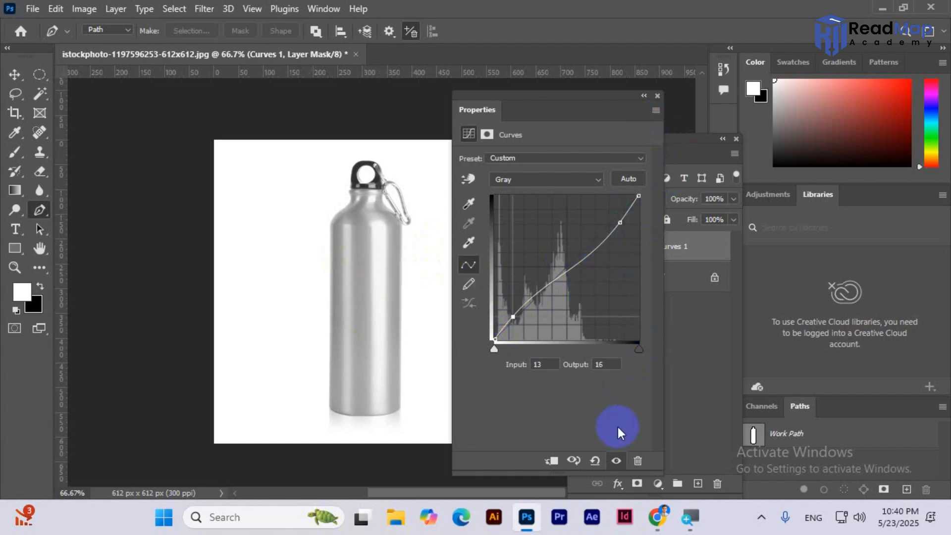
pyautogui.scroll(-6, 619, 254)
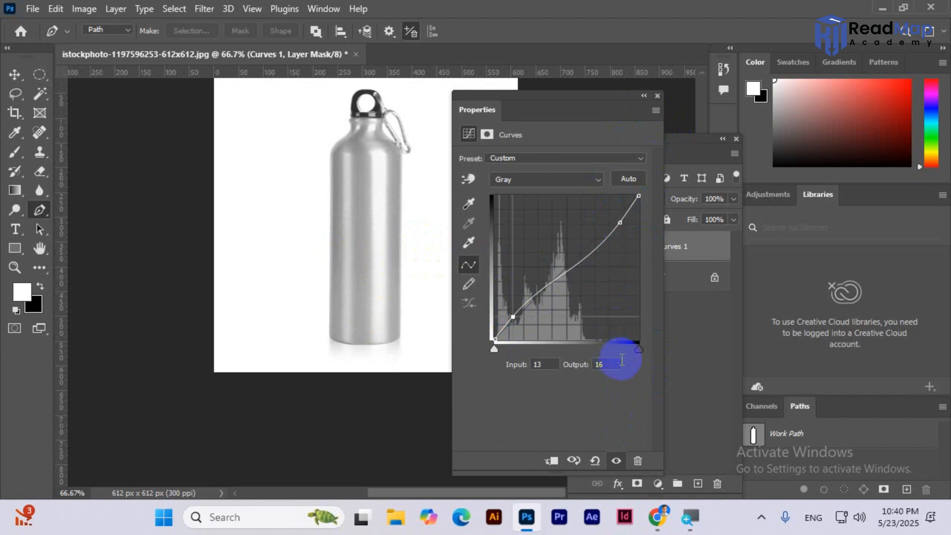
pyautogui.scroll(5, 621, 358)
pyautogui.click(656, 96)
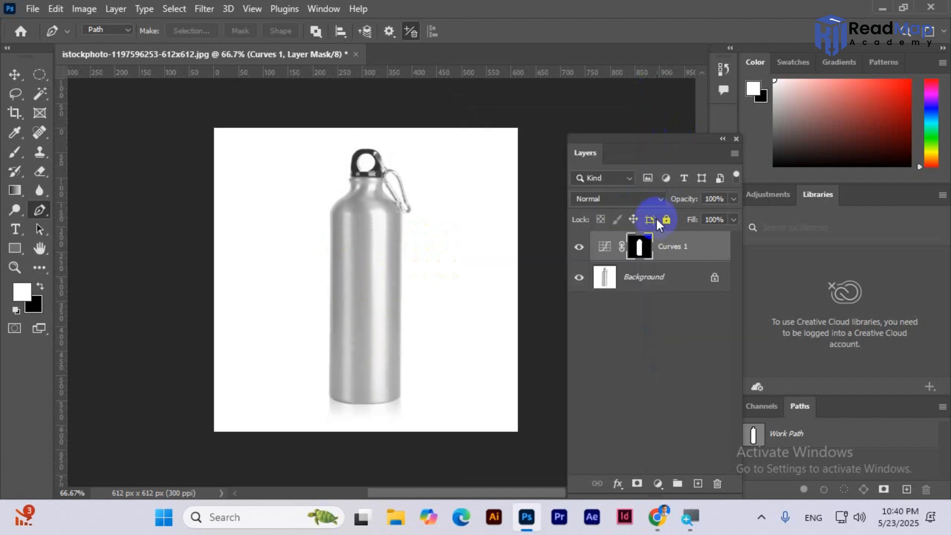
# Hide and show the Curves adjustment layer to compare the bottle before and after the correction
pyautogui.click(578, 246)
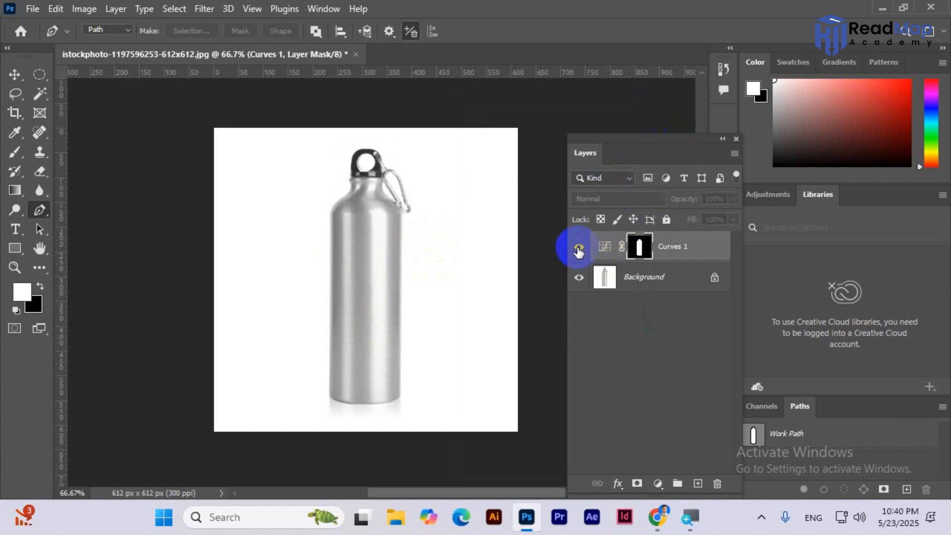
pyautogui.click(578, 248)
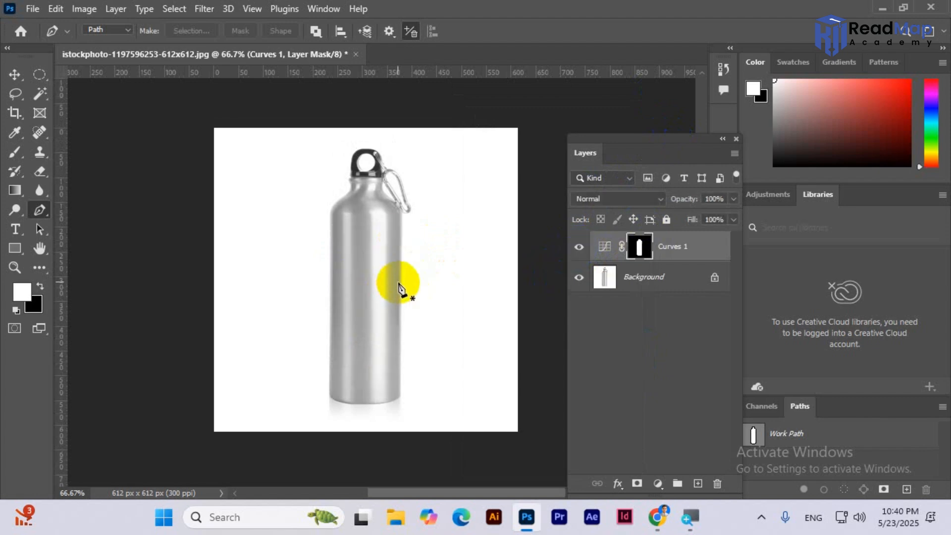
pyautogui.hotkey('ctrl', '+')
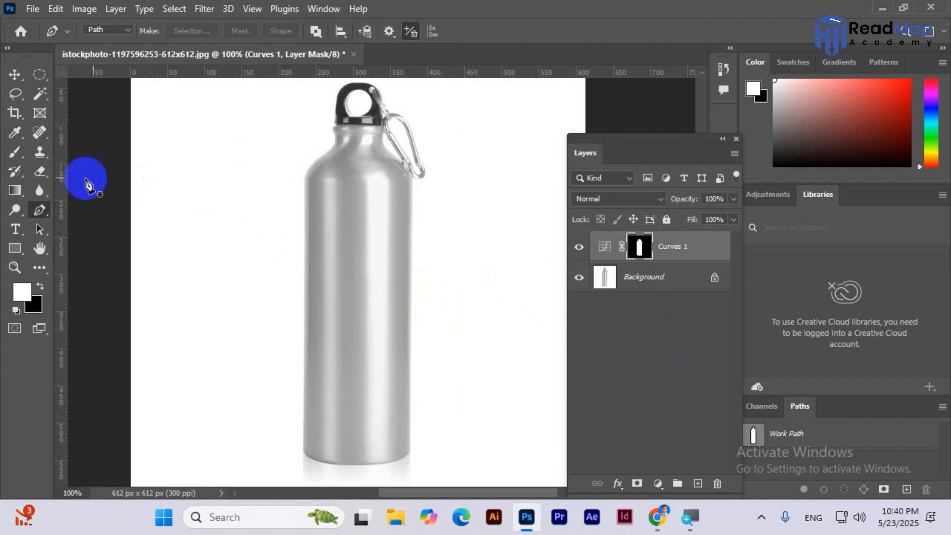
pyautogui.hscroll(-1, 74, 173)
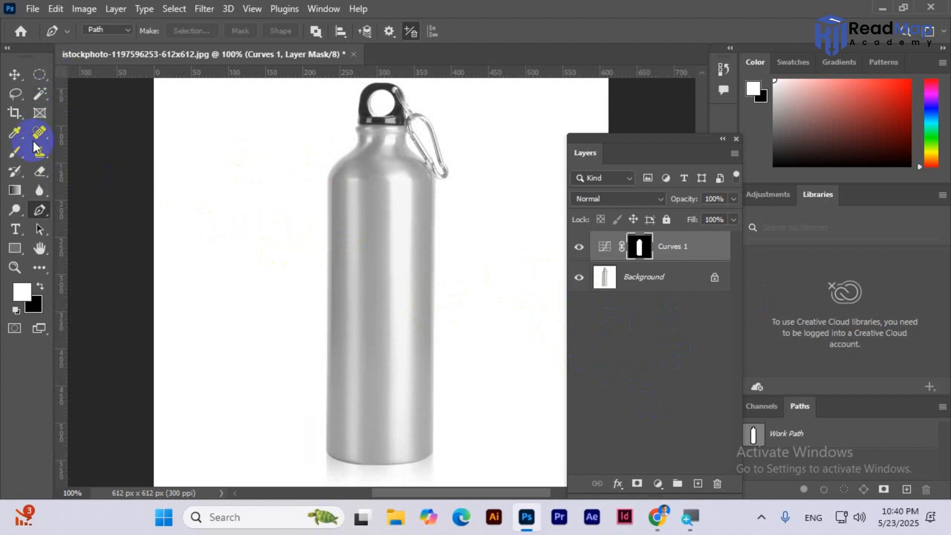
# Add a vertical guide at the left edge of the bottle body
pyautogui.click(14, 74)
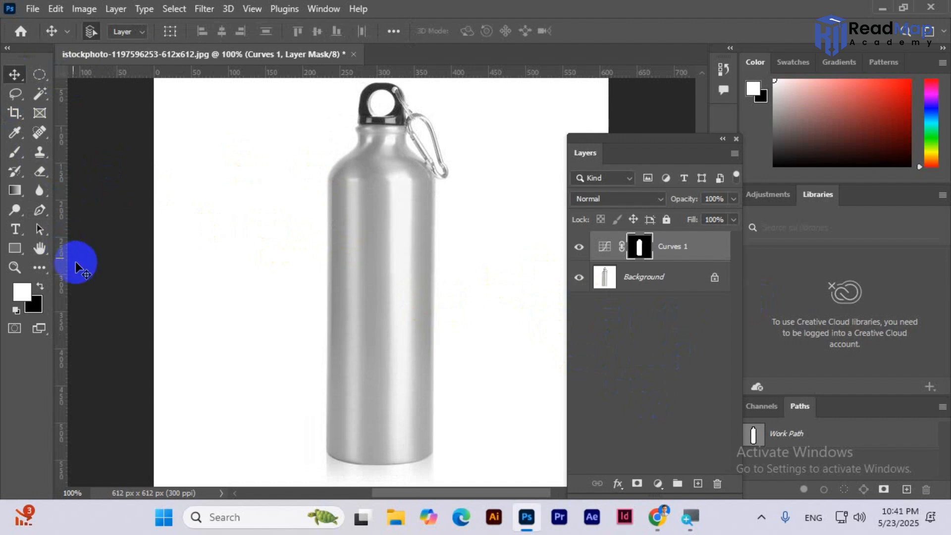
pyautogui.moveTo(64, 266); pyautogui.dragTo(326, 305)
pyautogui.hotkey('ctrl', '+')
pyautogui.hotkey('ctrl', '+')
pyautogui.hotkey('ctrl', '+')
pyautogui.hotkey('ctrl', '+')
pyautogui.hotkey('ctrl', '+')
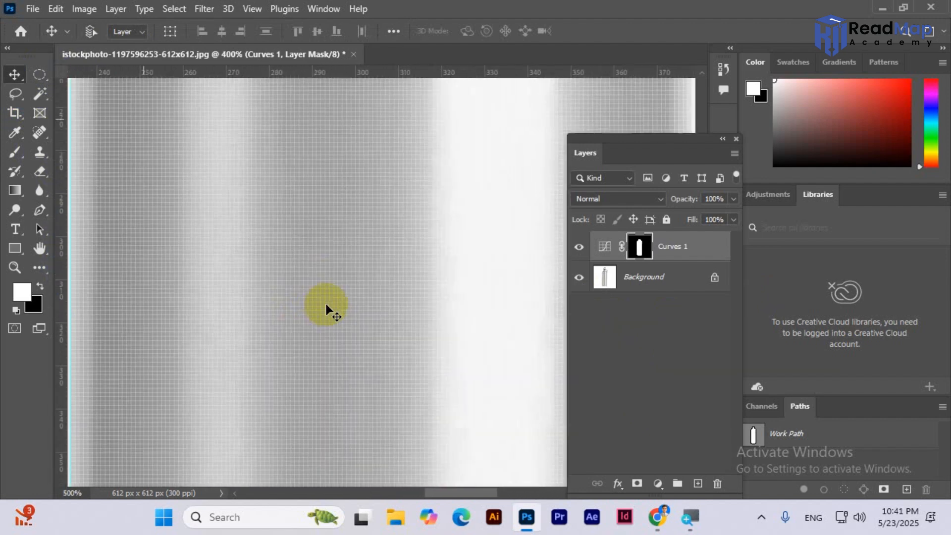
# Nudge the vertical guide slightly outward so it sits just outside the bottle's left edge
pyautogui.moveTo(246, 210); pyautogui.dragTo(414, 364)
pyautogui.moveTo(302, 146); pyautogui.dragTo(287, 455)
pyautogui.moveTo(311, 285); pyautogui.dragTo(307, 339)
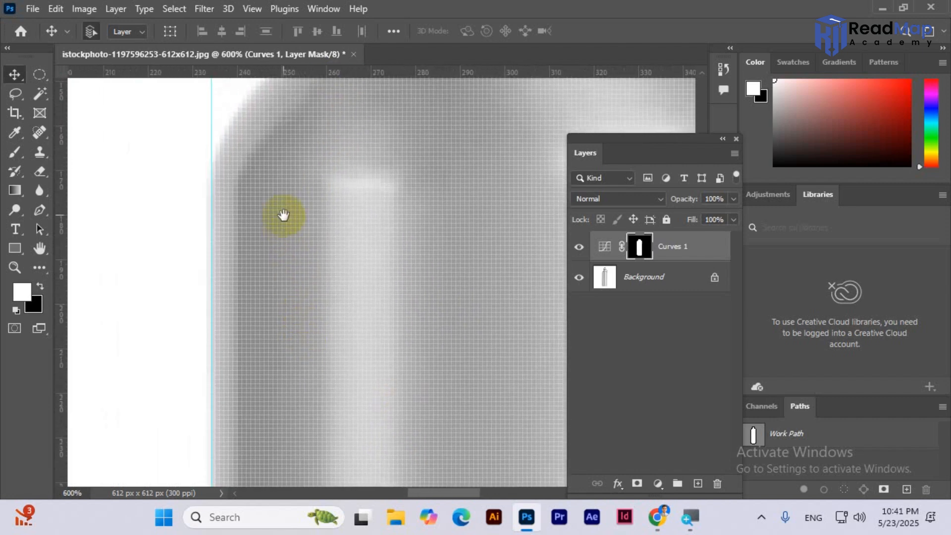
pyautogui.moveTo(283, 212); pyautogui.dragTo(284, 313)
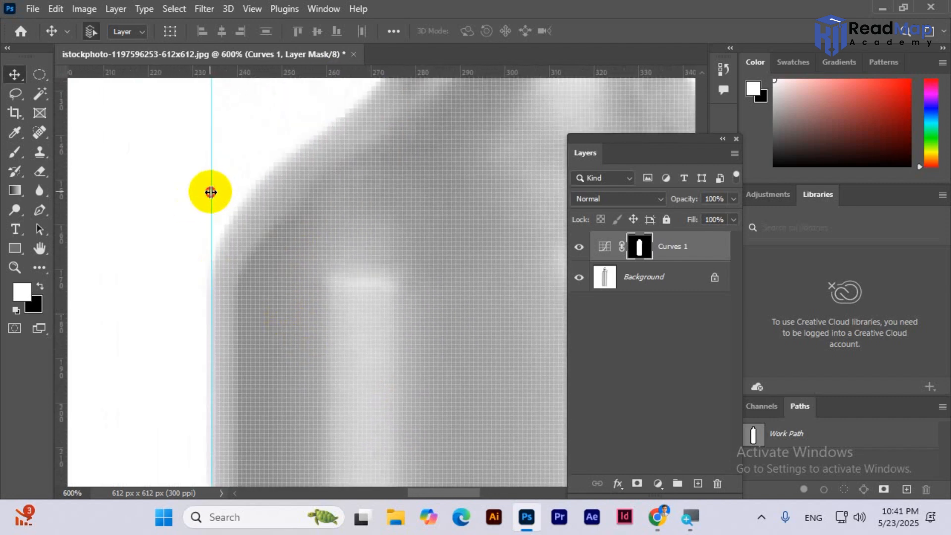
pyautogui.moveTo(211, 193); pyautogui.dragTo(204, 194)
# Add a second vertical guide at the right edge of the bottle body
pyautogui.hotkey('ctrl', '-')
pyautogui.hotkey('ctrl', '-')
pyautogui.hotkey('ctrl', '-')
pyautogui.hotkey('ctrl', '-')
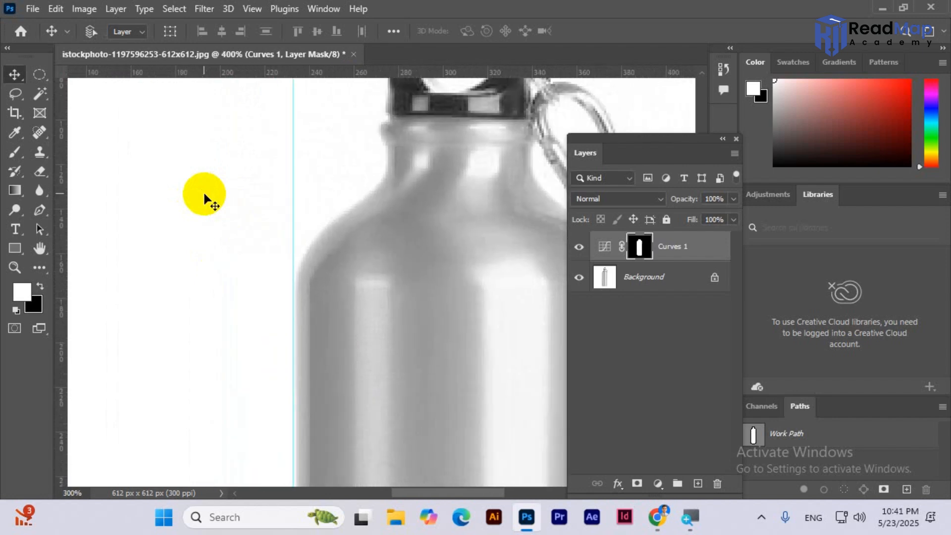
pyautogui.hotkey('ctrl', '-')
pyautogui.hotkey('ctrl', '-')
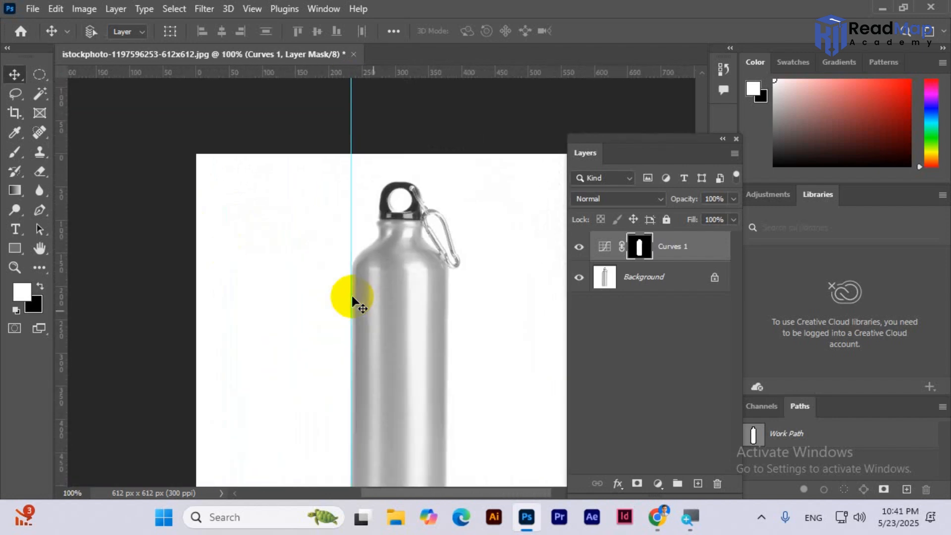
pyautogui.moveTo(66, 282); pyautogui.dragTo(435, 379)
# Nudge the second vertical guide slightly outward so it sits just outside the bottle's right edge
pyautogui.hotkey('ctrl', '+')
pyautogui.hotkey('ctrl', '+')
pyautogui.hotkey('ctrl', '+')
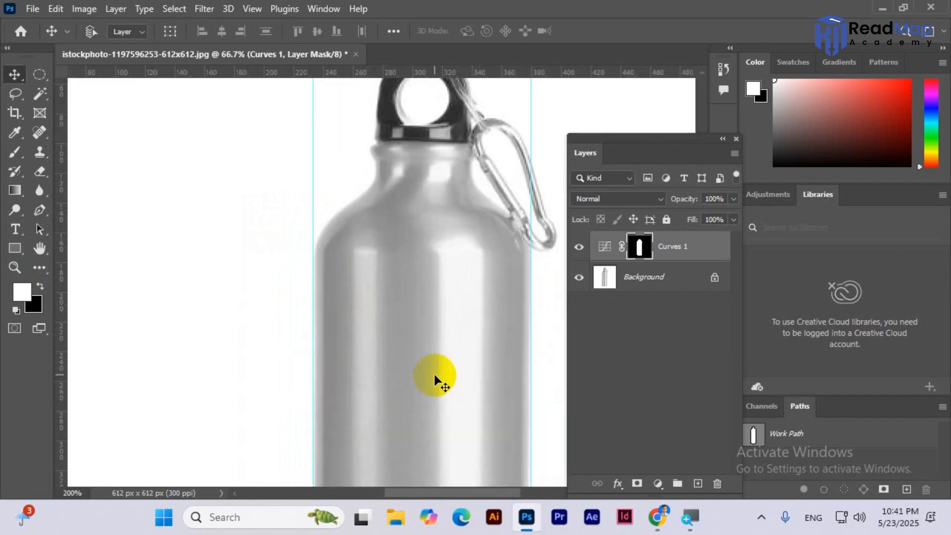
pyautogui.moveTo(403, 323); pyautogui.dragTo(125, 296)
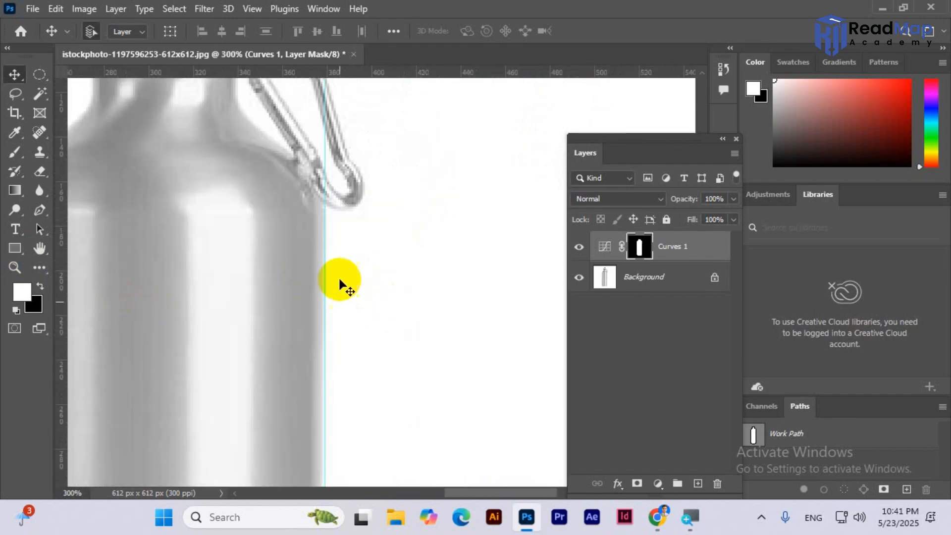
pyautogui.moveTo(325, 155); pyautogui.dragTo(329, 154)
pyautogui.click(425, 251)
# Add a horizontal guide where the black cap meets the bottle neck
pyautogui.hotkey('ctrl', '-')
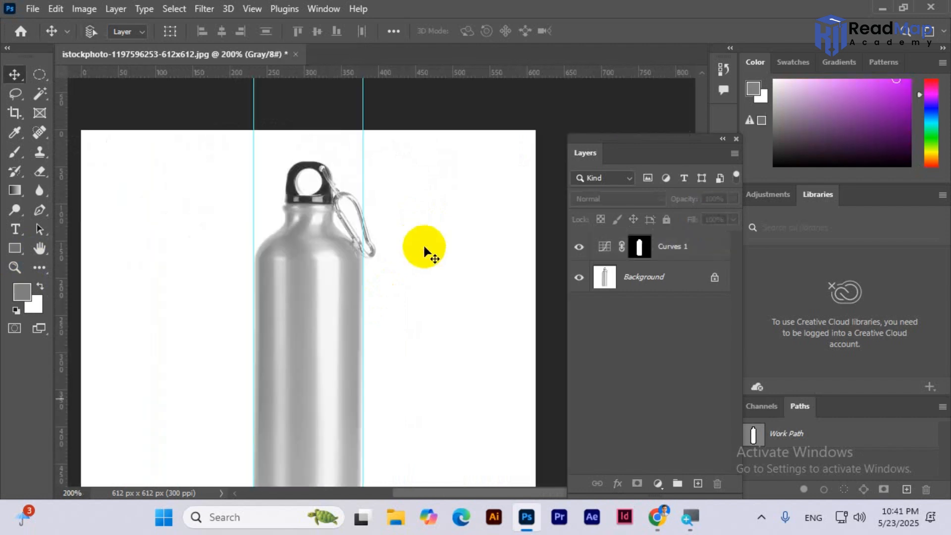
pyautogui.moveTo(348, 122); pyautogui.dragTo(414, 316)
pyautogui.hotkey('ctrl', '+')
pyautogui.hotkey('ctrl', '+')
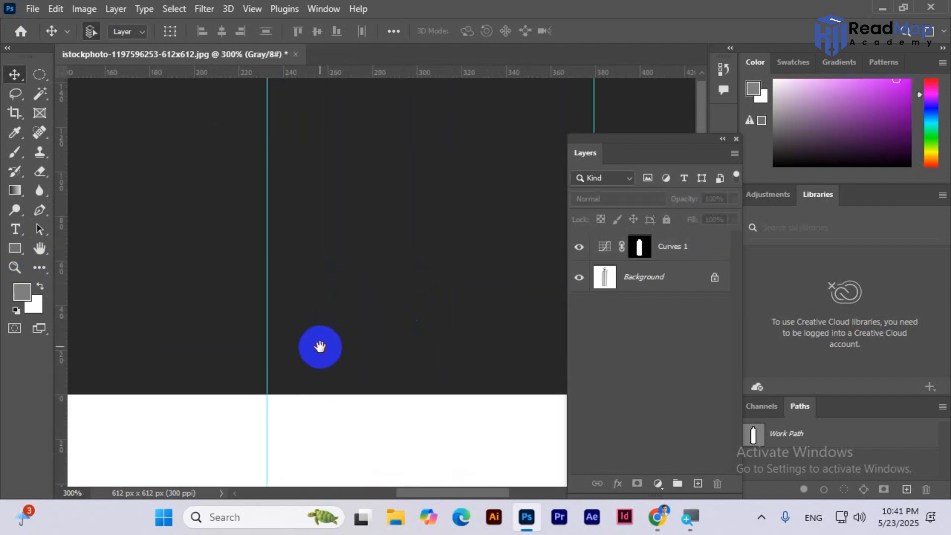
pyautogui.moveTo(320, 346); pyautogui.dragTo(301, 145)
pyautogui.moveTo(382, 69); pyautogui.dragTo(422, 416)
pyautogui.scroll(-3, 466, 317)
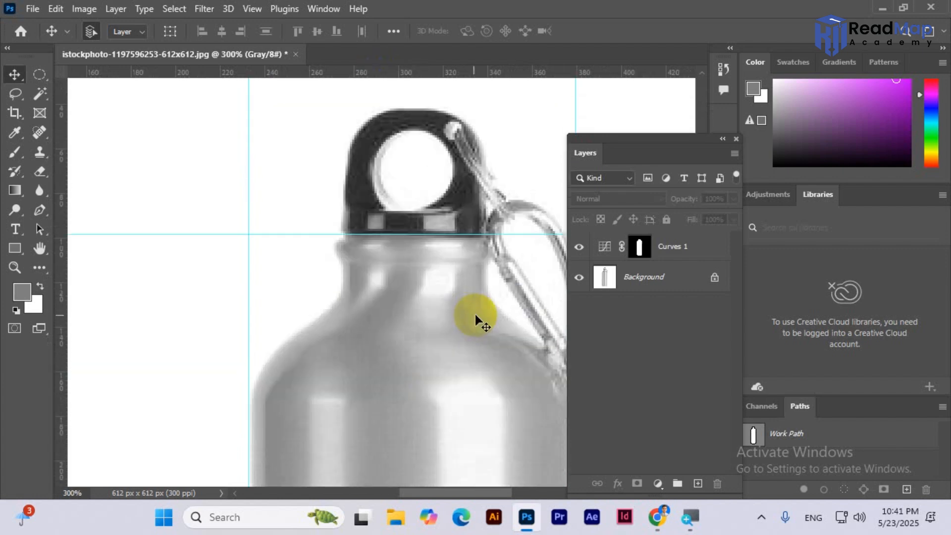
# Add a horizontal guide near the bottle's base and align it with the base's lower edge
pyautogui.hotkey('ctrl', '-')
pyautogui.hotkey('ctrl', '-')
pyautogui.moveTo(469, 314); pyautogui.dragTo(372, 33)
pyautogui.moveTo(272, 473); pyautogui.dragTo(349, 394)
pyautogui.moveTo(376, 73); pyautogui.dragTo(392, 248)
pyautogui.hotkey('ctrl', '+')
pyautogui.hotkey('ctrl', '+')
pyautogui.hotkey('ctrl', '+')
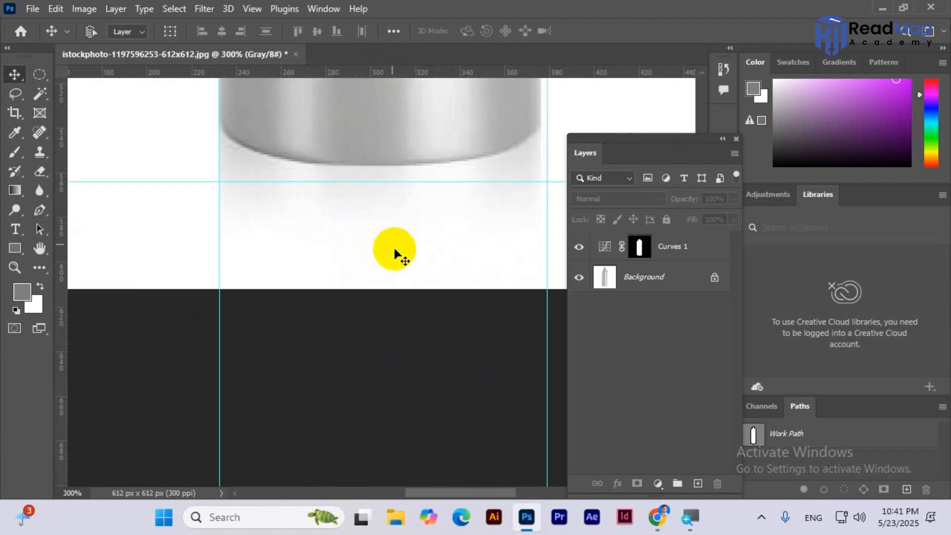
pyautogui.moveTo(383, 166); pyautogui.dragTo(373, 191)
# Select the Background layer and set the Rectangle tool to a magenta fill with no stroke
pyautogui.hotkey('ctrl', '-')
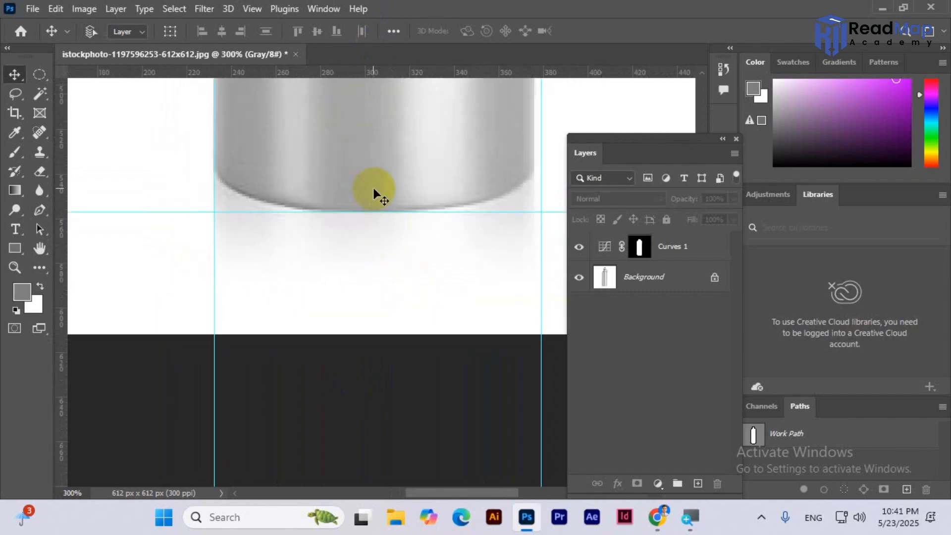
pyautogui.hotkey('ctrl', '-')
pyautogui.hotkey('ctrl', '-')
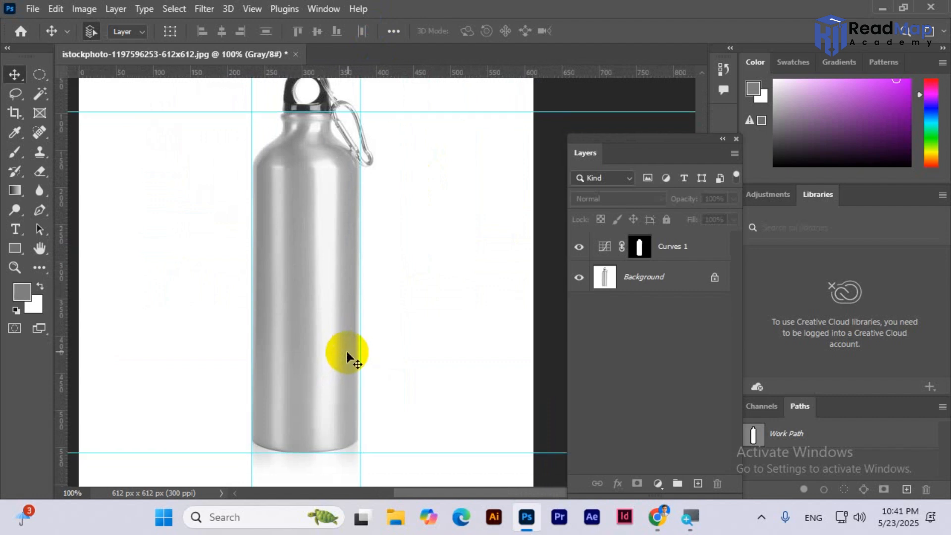
pyautogui.click(671, 251)
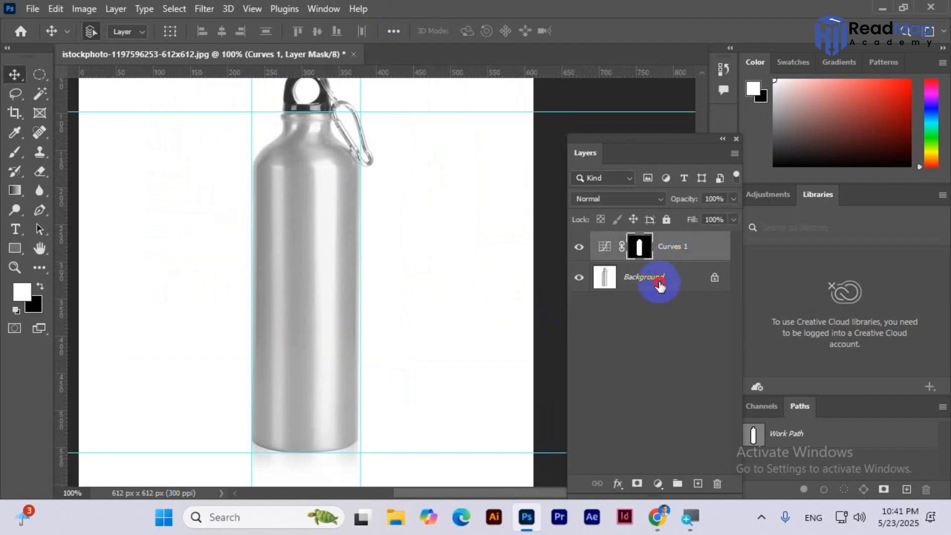
pyautogui.click(659, 285)
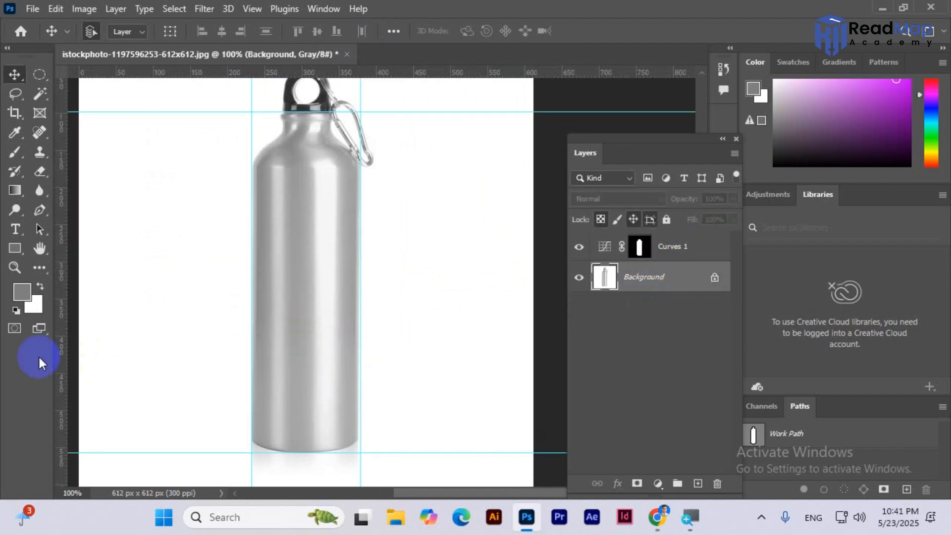
pyautogui.click(14, 247)
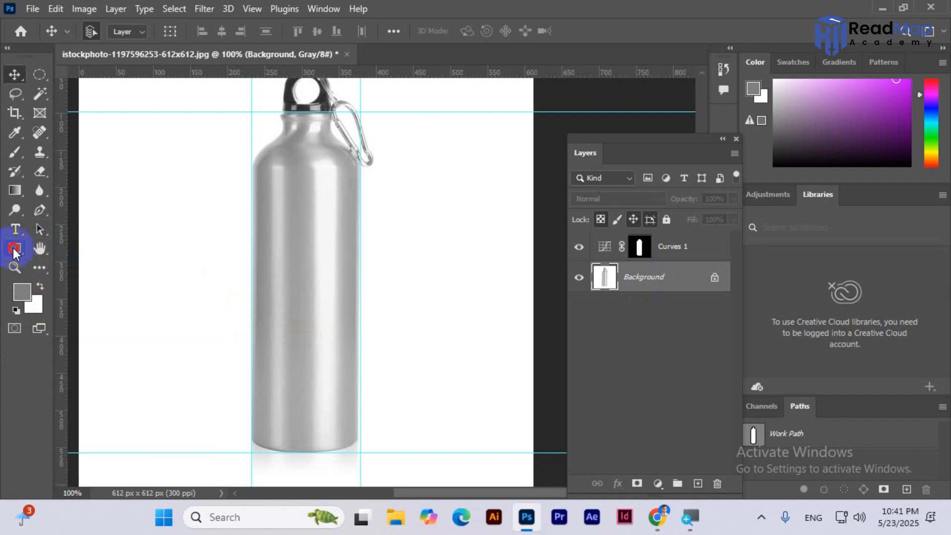
pyautogui.click(165, 30)
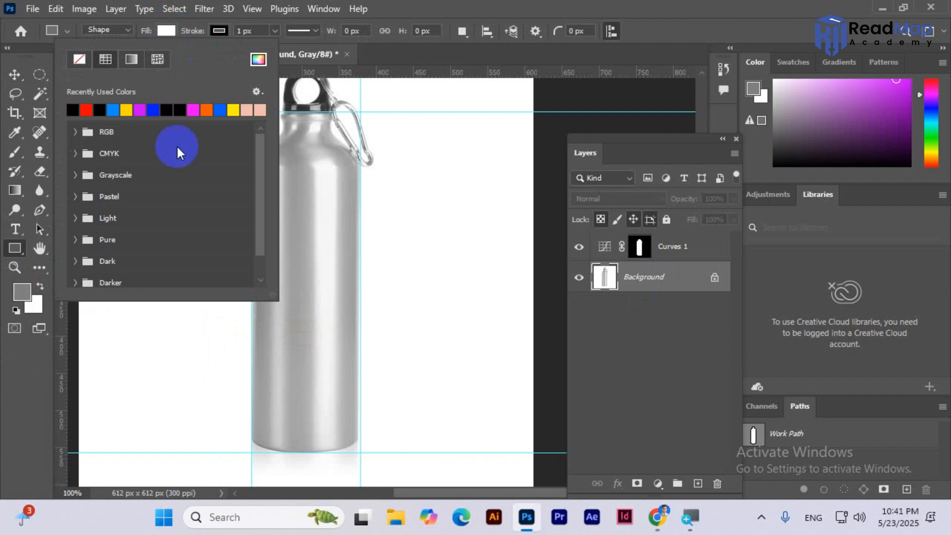
pyautogui.click(139, 109)
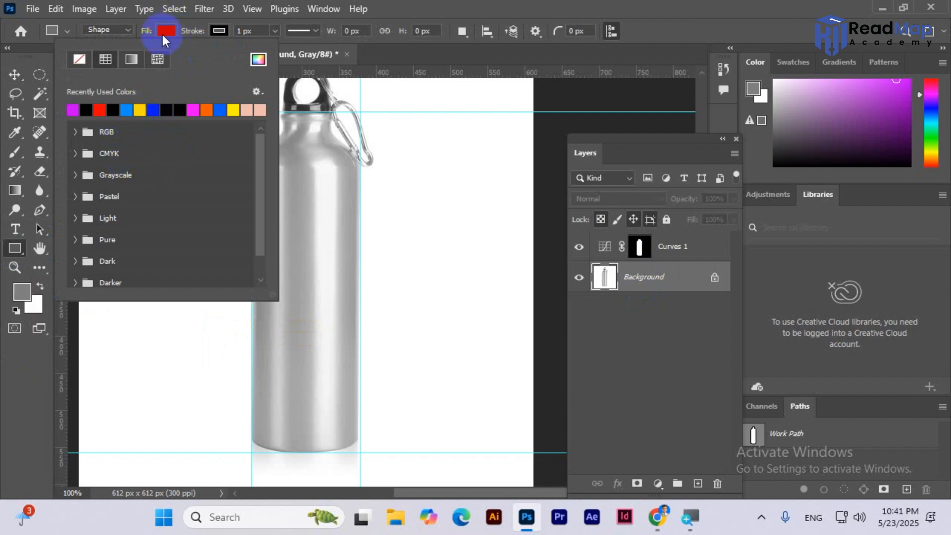
pyautogui.click(214, 30)
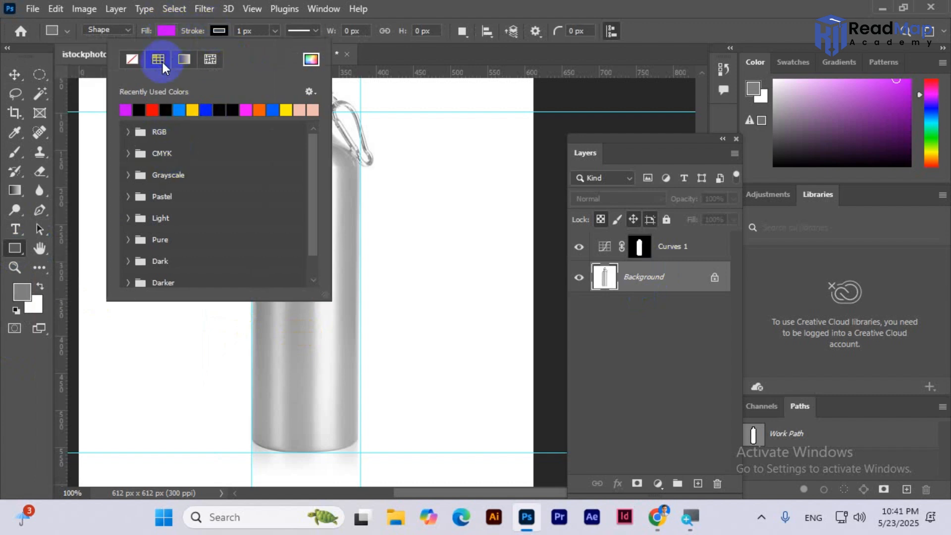
pyautogui.click(132, 59)
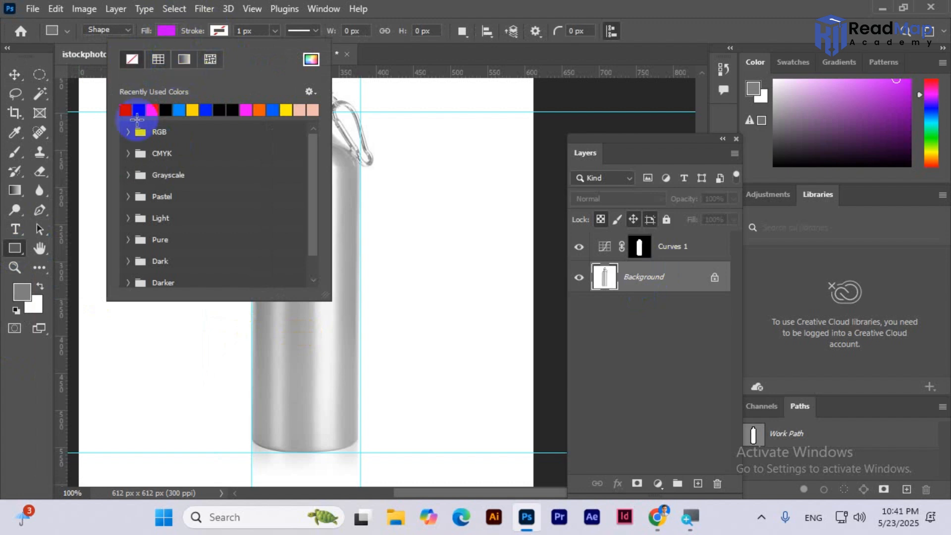
# Draw a rectangle of about 212 by 474 px covering the bottle body from just above the neck guide to the base
pyautogui.click(16, 250)
pyautogui.scroll(2, 323, 214)
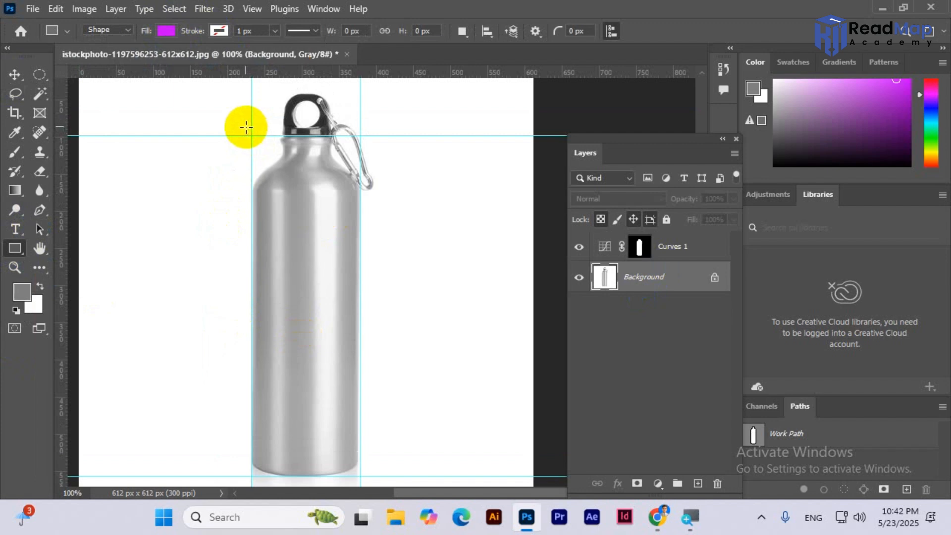
pyautogui.moveTo(251, 127); pyautogui.dragTo(385, 479)
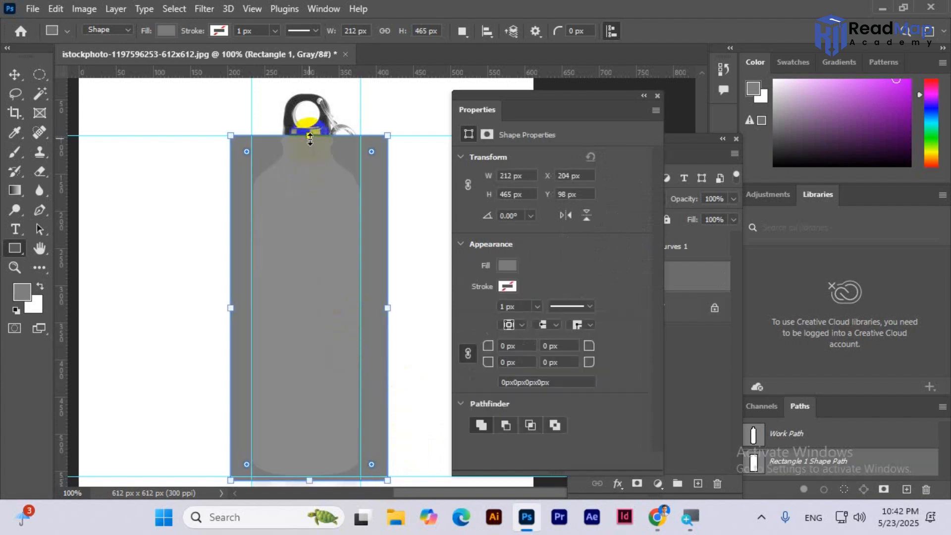
pyautogui.moveTo(310, 136); pyautogui.dragTo(310, 128)
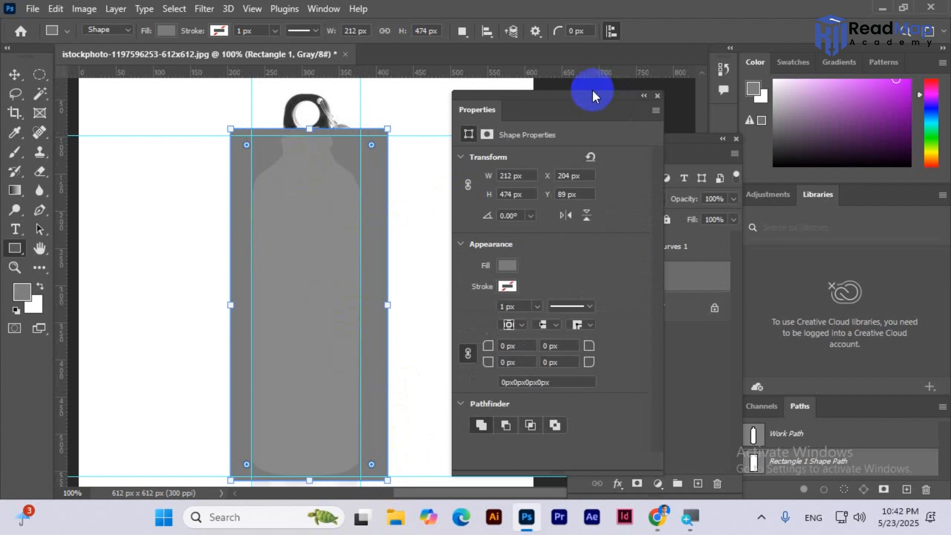
pyautogui.moveTo(592, 92); pyautogui.dragTo(831, 153)
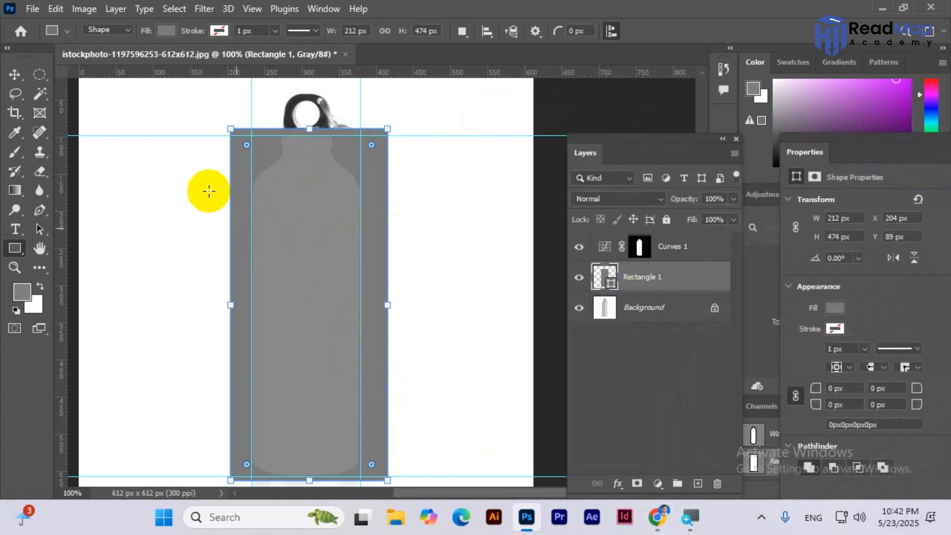
# Convert the image from Grayscale to RGB Color mode without flattening the layers
pyautogui.click(165, 30)
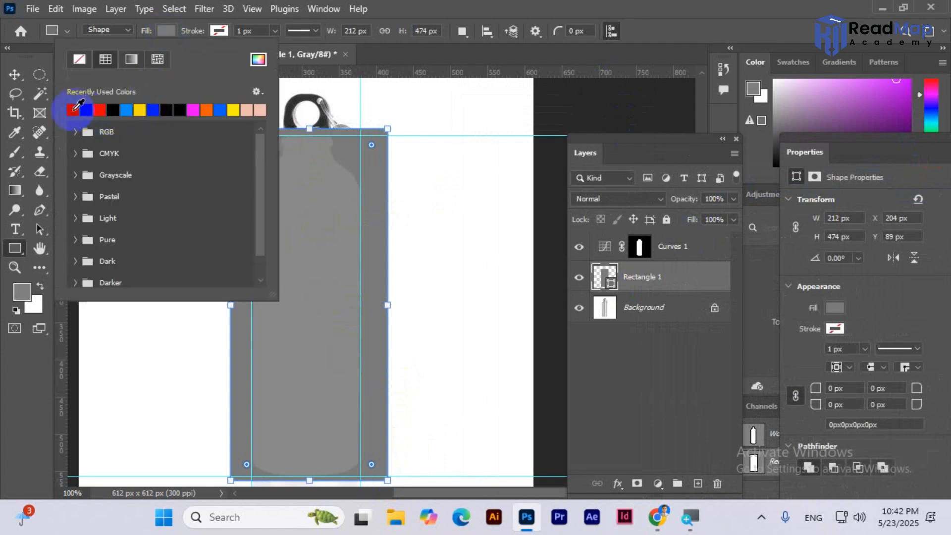
pyautogui.click(14, 74)
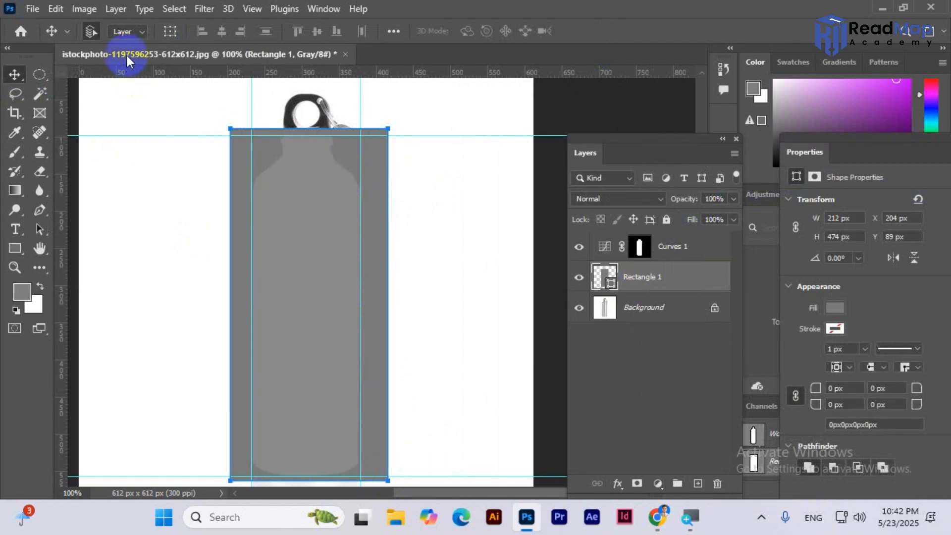
pyautogui.click(85, 10)
pyautogui.moveTo(94, 25)
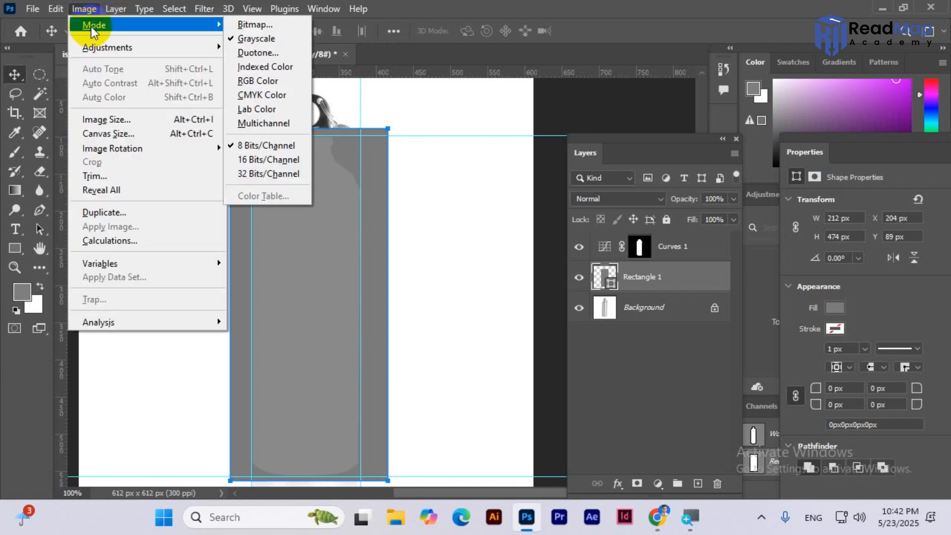
pyautogui.click(259, 83)
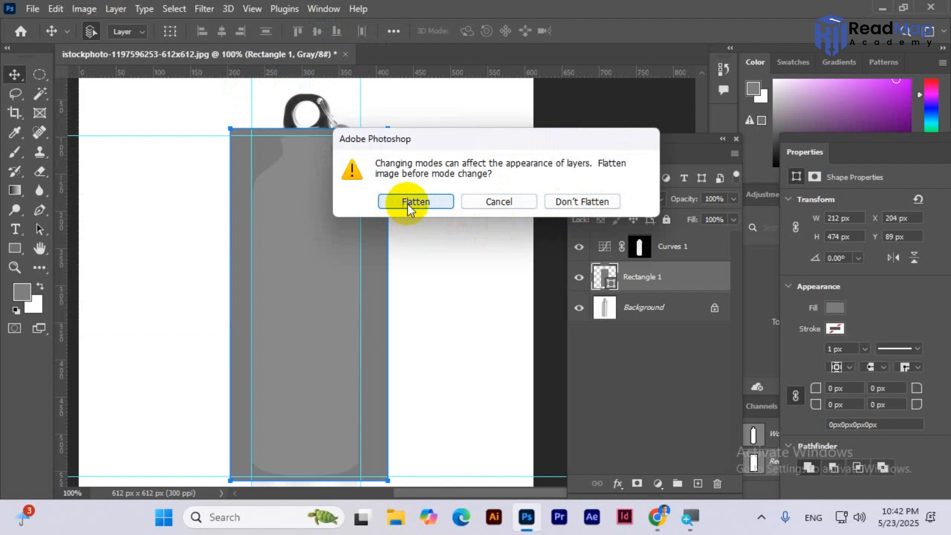
pyautogui.click(584, 202)
pyautogui.click(335, 243)
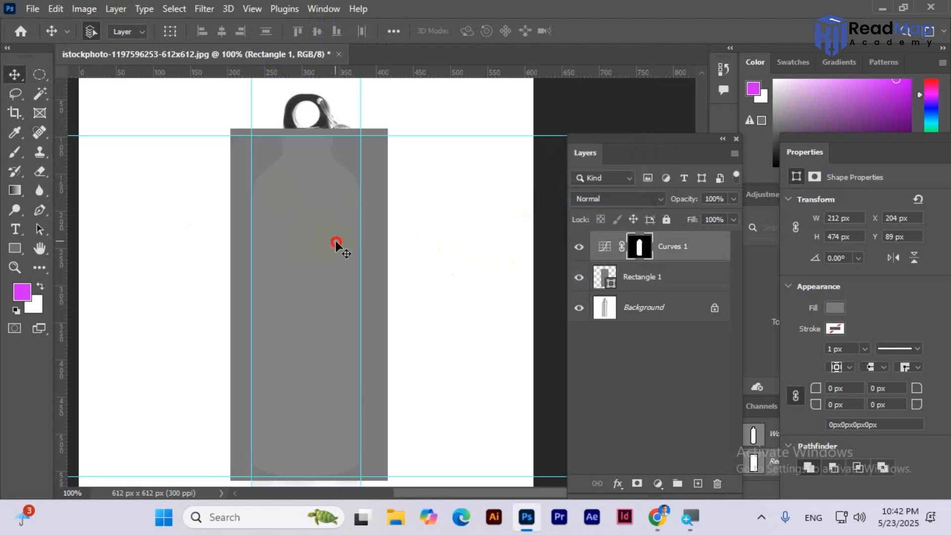
# Change the Rectangle 1 fill to magenta ea00ff and move its layer above Curves 1
pyautogui.click(663, 278)
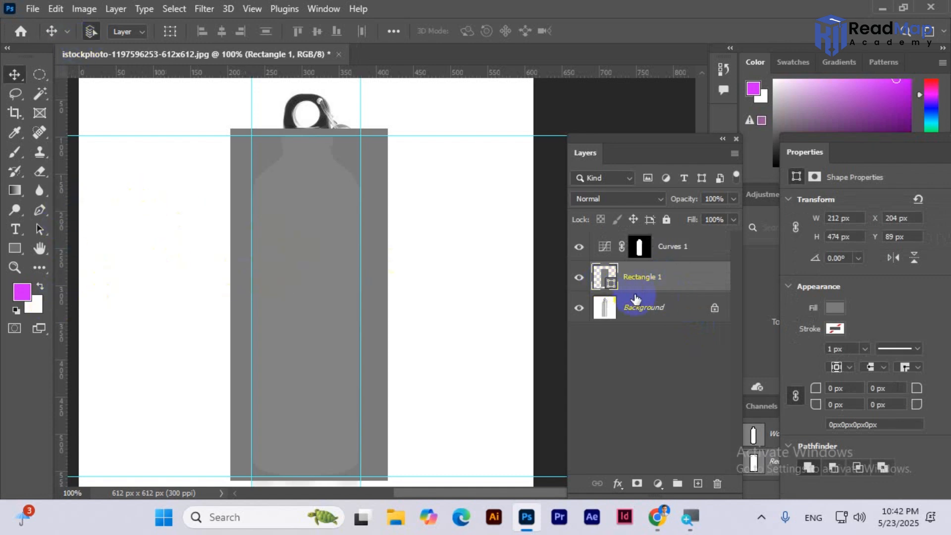
pyautogui.doubleClick(612, 285)
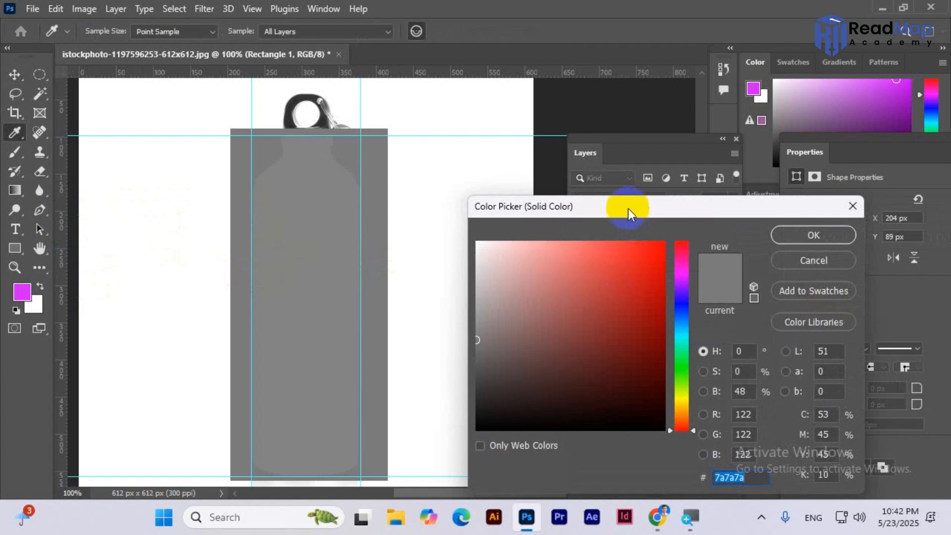
pyautogui.moveTo(629, 210); pyautogui.dragTo(409, 144)
pyautogui.moveTo(461, 225); pyautogui.dragTo(461, 214)
pyautogui.moveTo(447, 183); pyautogui.dragTo(460, 166)
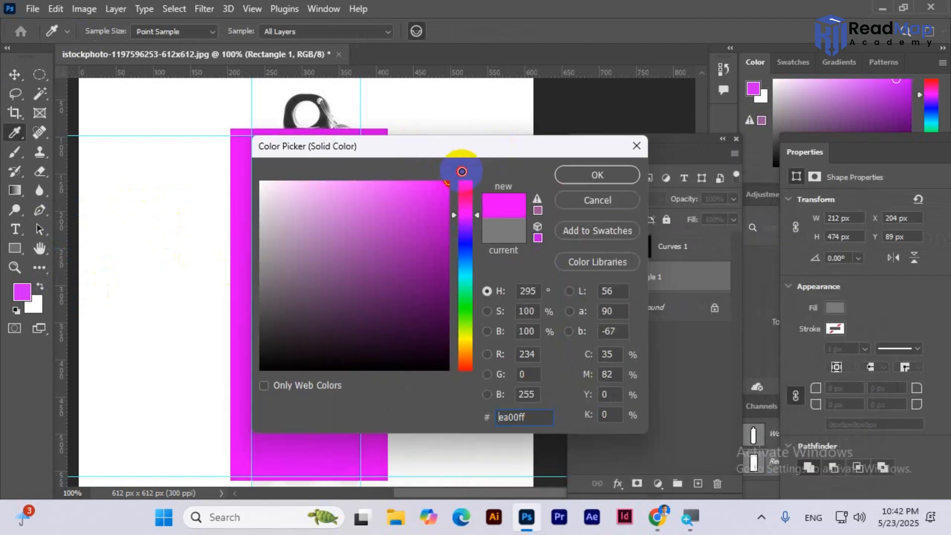
pyautogui.click(599, 175)
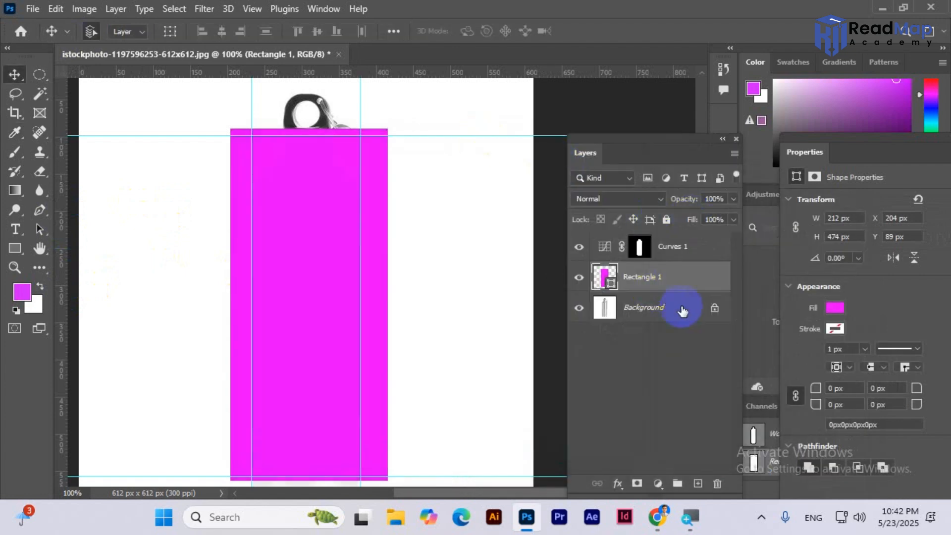
pyautogui.moveTo(668, 281); pyautogui.dragTo(669, 237)
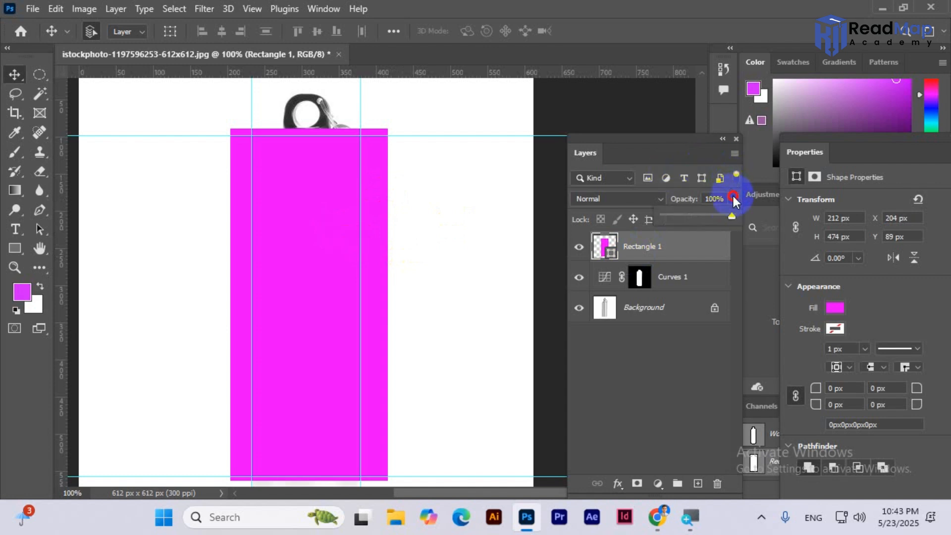
# Lower the Rectangle 1 layer's opacity to 59% and keep that layer selected
pyautogui.moveTo(731, 229); pyautogui.dragTo(552, 251)
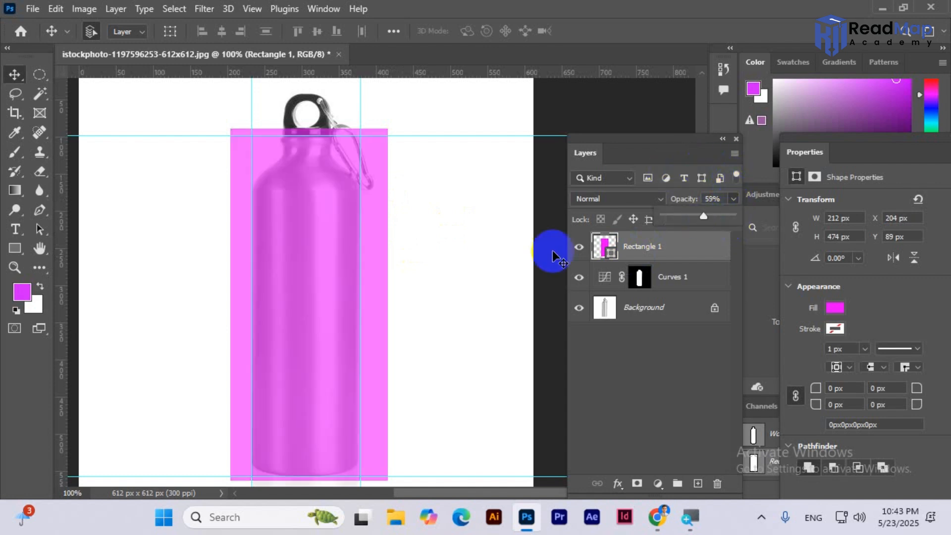
pyautogui.click(434, 229)
pyautogui.hotkey('ctrl', '+')
pyautogui.hotkey('ctrl', '+')
pyautogui.moveTo(232, 182); pyautogui.dragTo(375, 340)
pyautogui.hotkey('ctrl', '-')
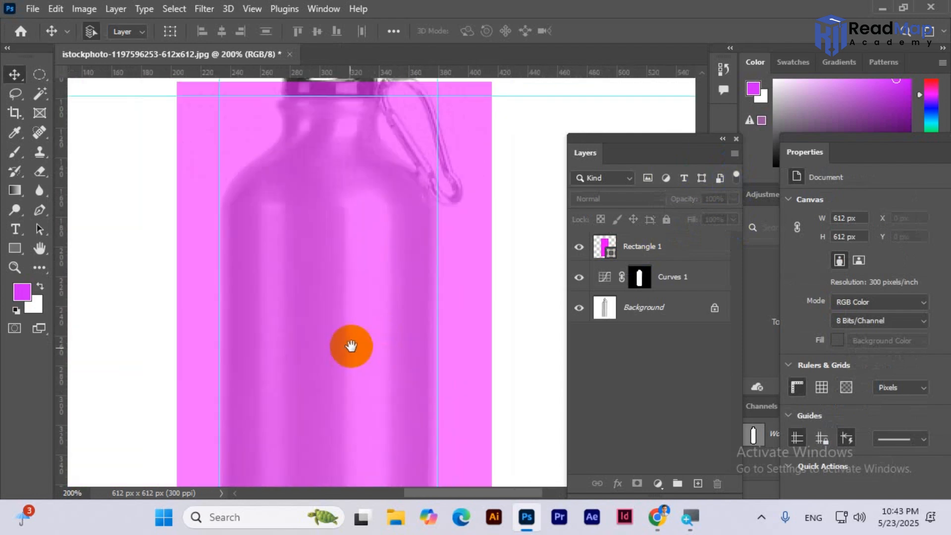
pyautogui.hotkey('ctrl', '-')
pyautogui.click(351, 343)
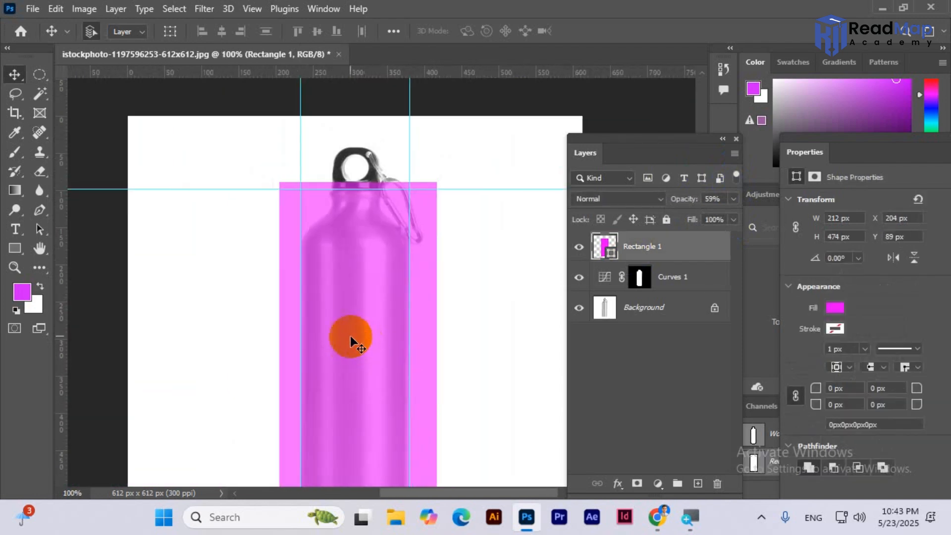
# Start a free transform on the magenta rectangle and switch it to Warp mode
pyautogui.click(7, 74)
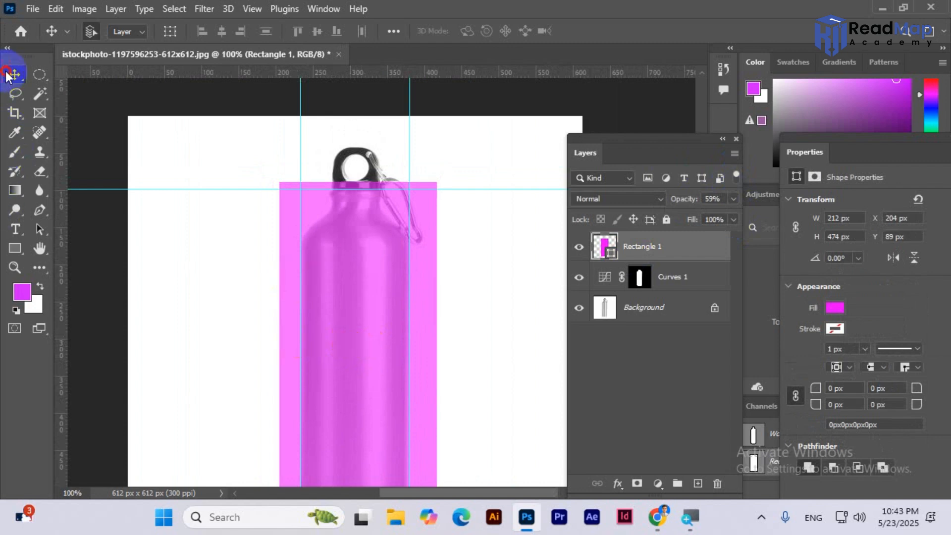
pyautogui.click(360, 342)
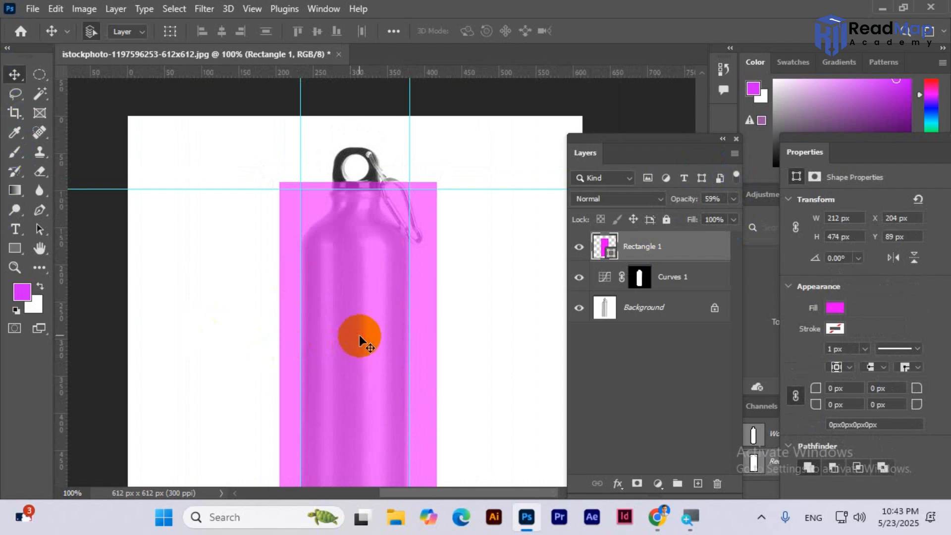
pyautogui.hotkey('ctrl', 't')
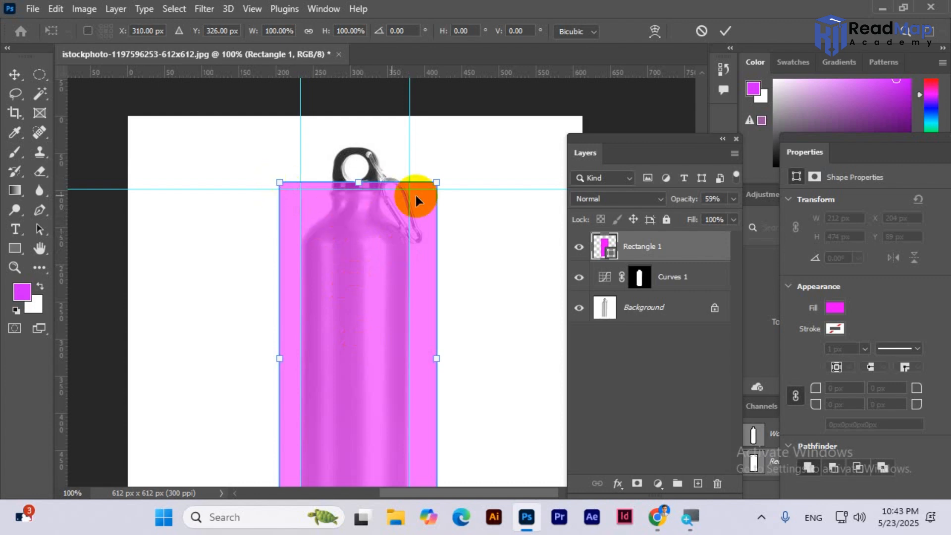
pyautogui.rightClick(354, 269)
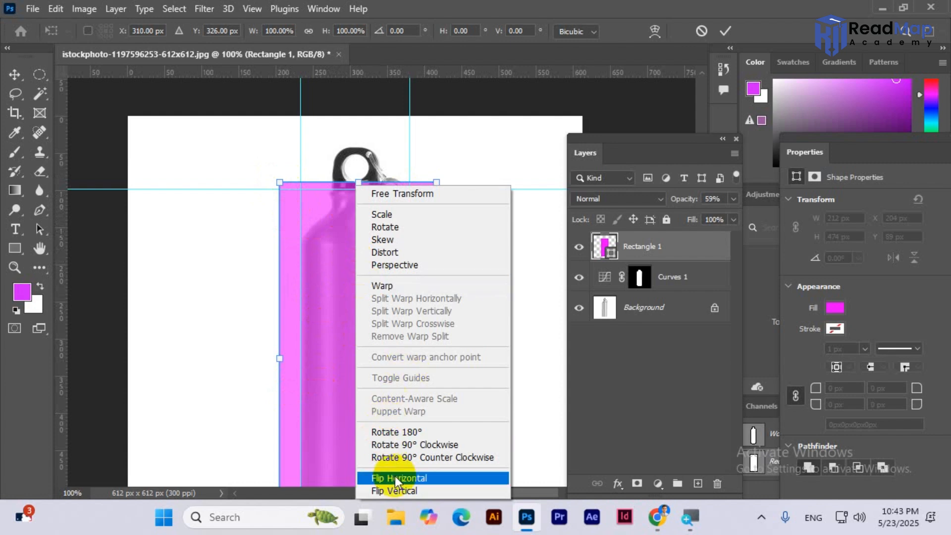
pyautogui.click(383, 287)
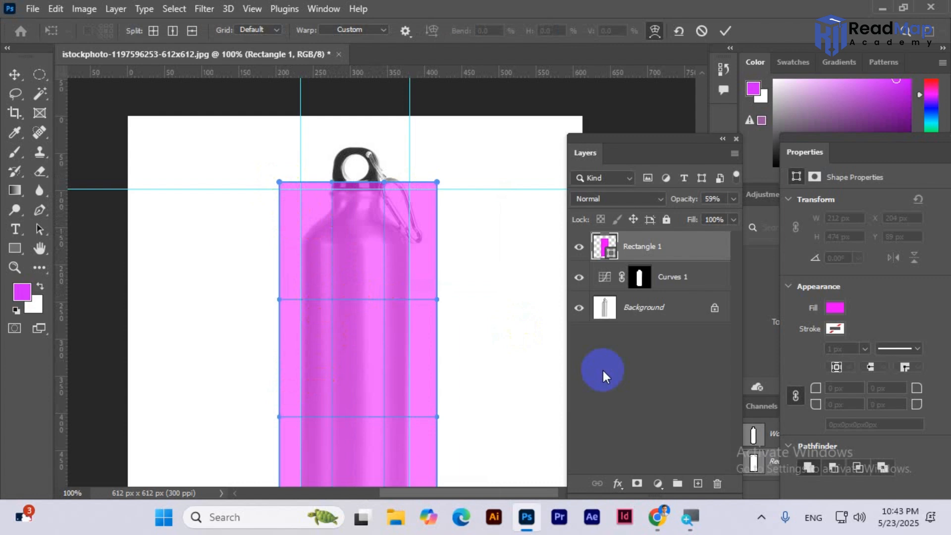
# Pull the rectangle's two upper warp corners inward onto the vertical guides at the bottle's sides
pyautogui.hotkey('ctrl', '+')
pyautogui.hotkey('ctrl', '+')
pyautogui.hotkey('ctrl', '+')
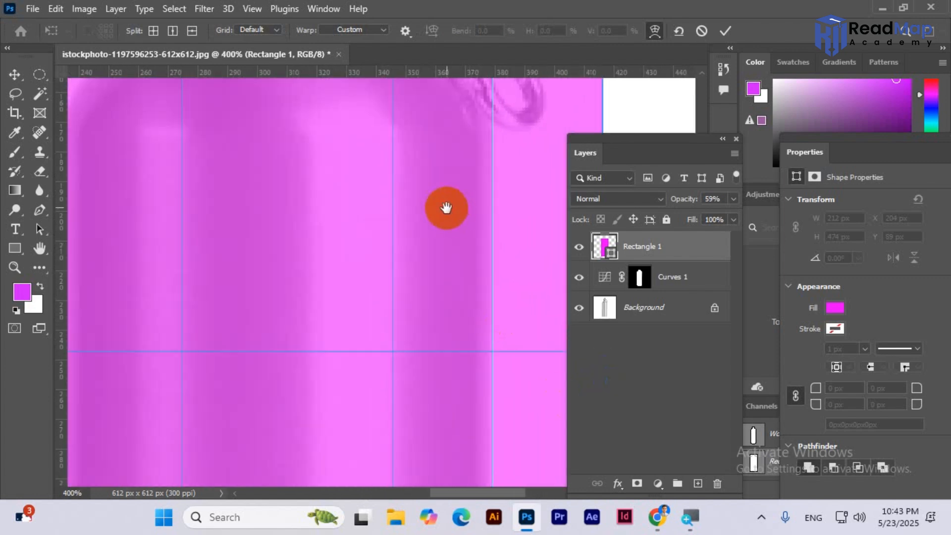
pyautogui.moveTo(446, 208); pyautogui.dragTo(422, 331)
pyautogui.moveTo(459, 261); pyautogui.dragTo(486, 199)
pyautogui.hotkey('ctrl', '-')
pyautogui.hotkey('ctrl', '-')
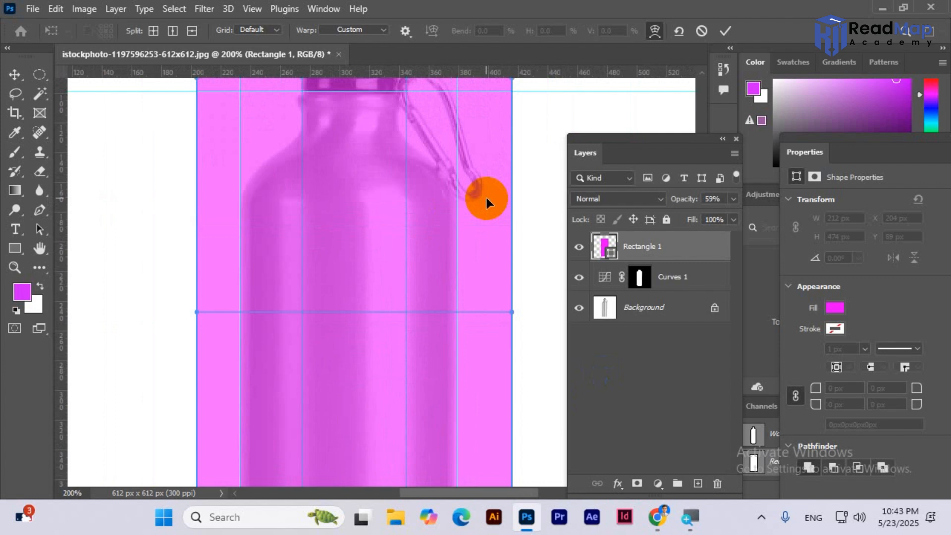
pyautogui.scroll(3, 485, 201)
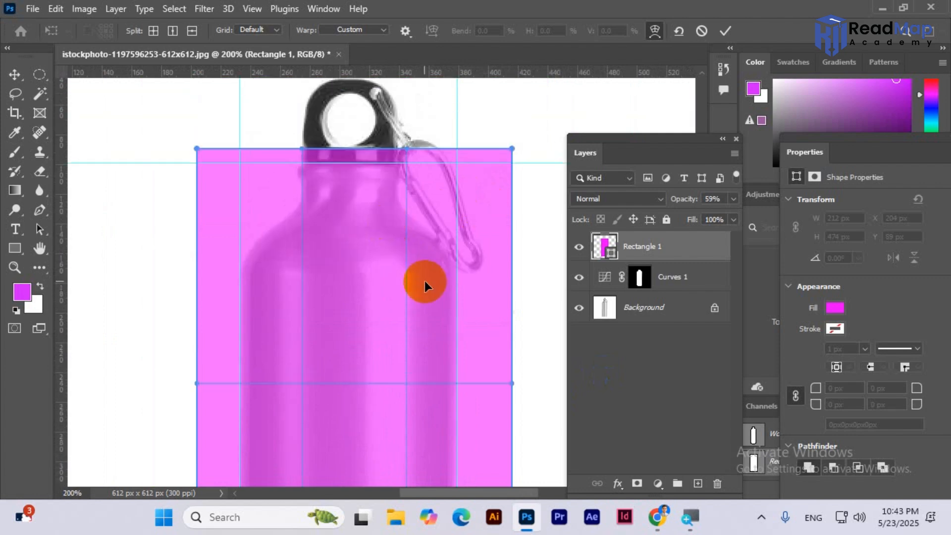
pyautogui.scroll(3, 425, 283)
pyautogui.scroll(3, 343, 407)
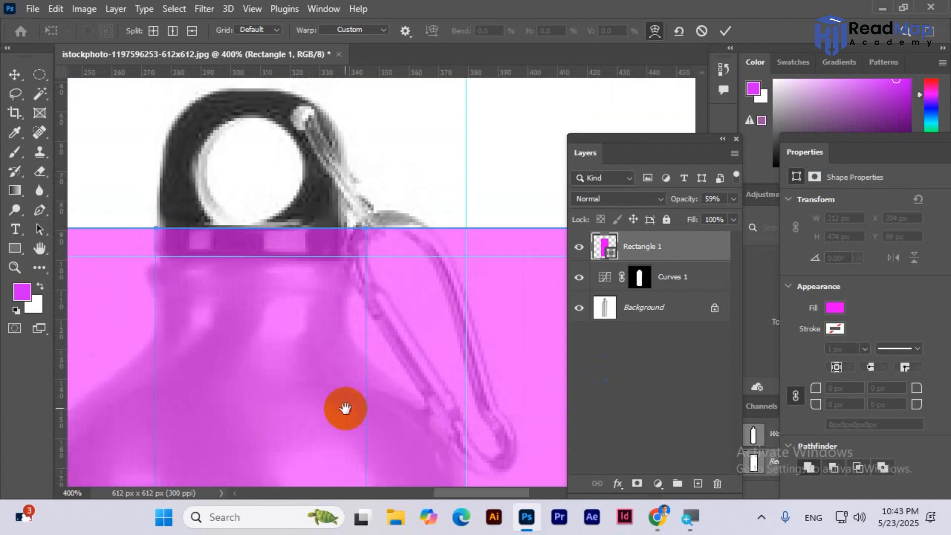
pyautogui.moveTo(430, 365); pyautogui.dragTo(377, 369)
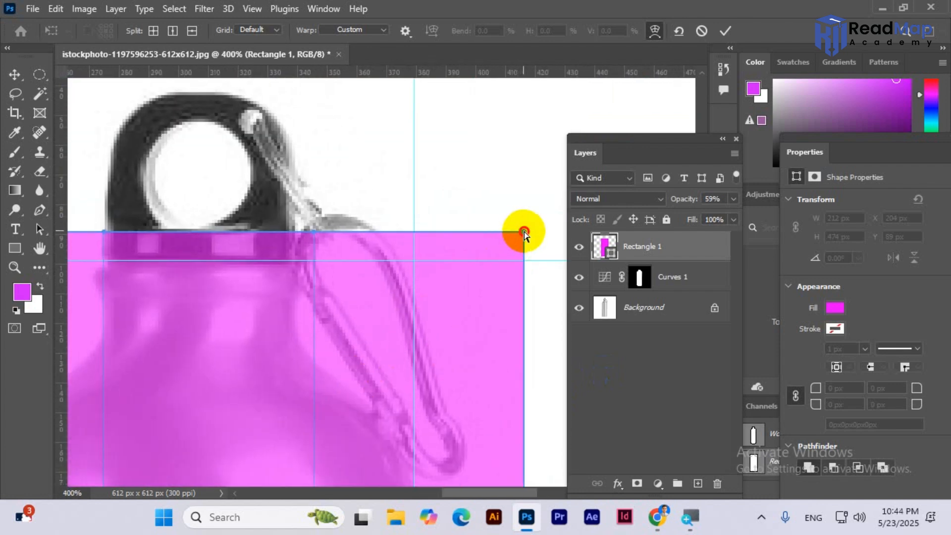
pyautogui.moveTo(524, 232); pyautogui.dragTo(415, 234)
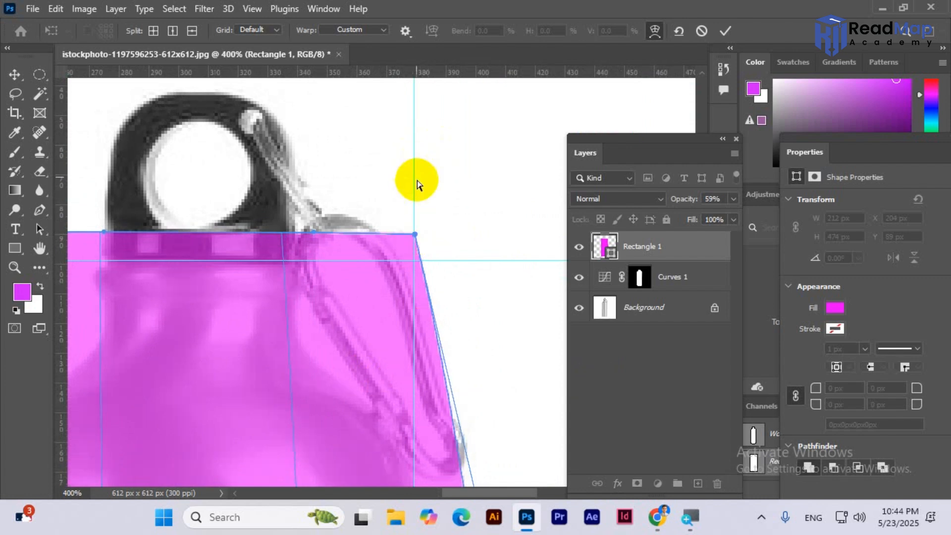
pyautogui.moveTo(317, 256); pyautogui.dragTo(486, 232)
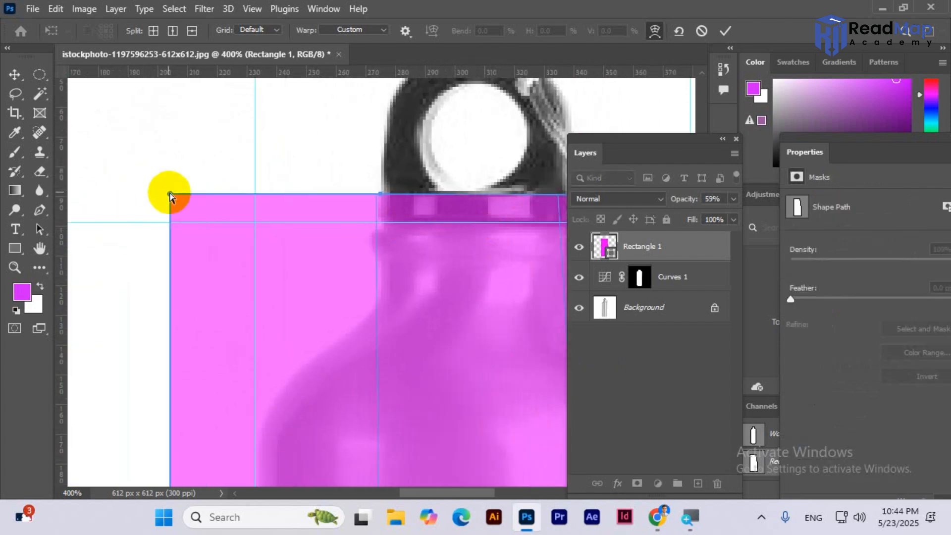
pyautogui.moveTo(169, 195); pyautogui.dragTo(250, 195)
# Pull the rectangle's two lower warp corners inward to the vertical guides near the base guide
pyautogui.hotkey('ctrl', '-')
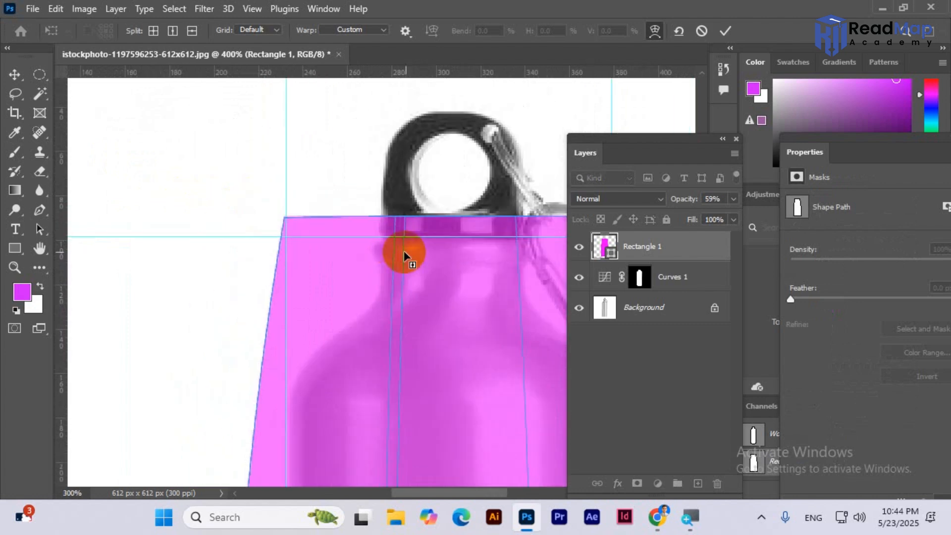
pyautogui.scroll(-10, 435, 270)
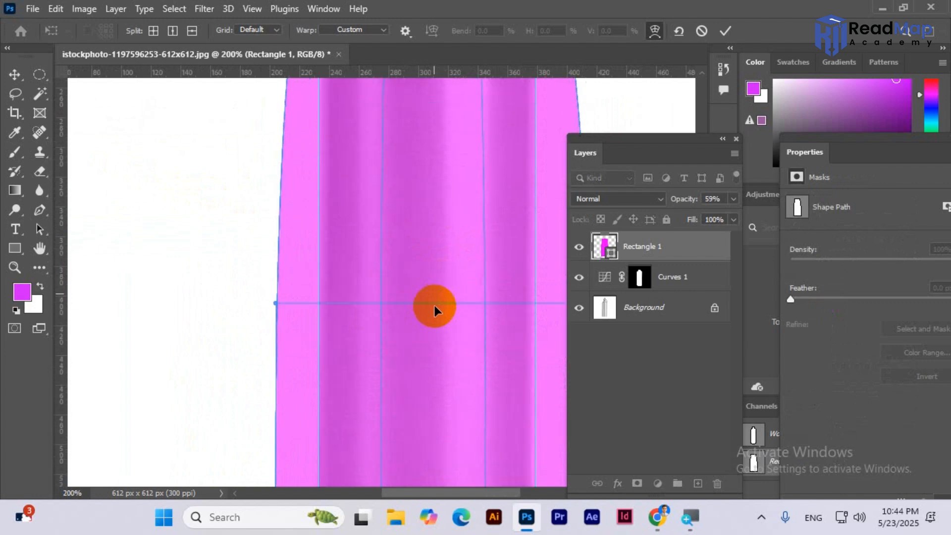
pyautogui.moveTo(452, 343); pyautogui.dragTo(361, 277)
pyautogui.hotkey('ctrl', '+')
pyautogui.hotkey('ctrl', '+')
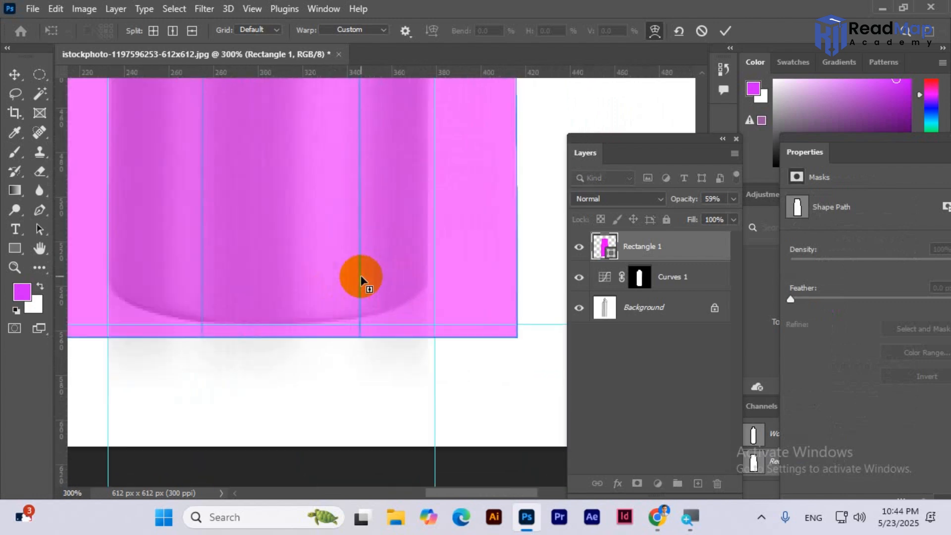
pyautogui.moveTo(504, 298); pyautogui.dragTo(425, 289)
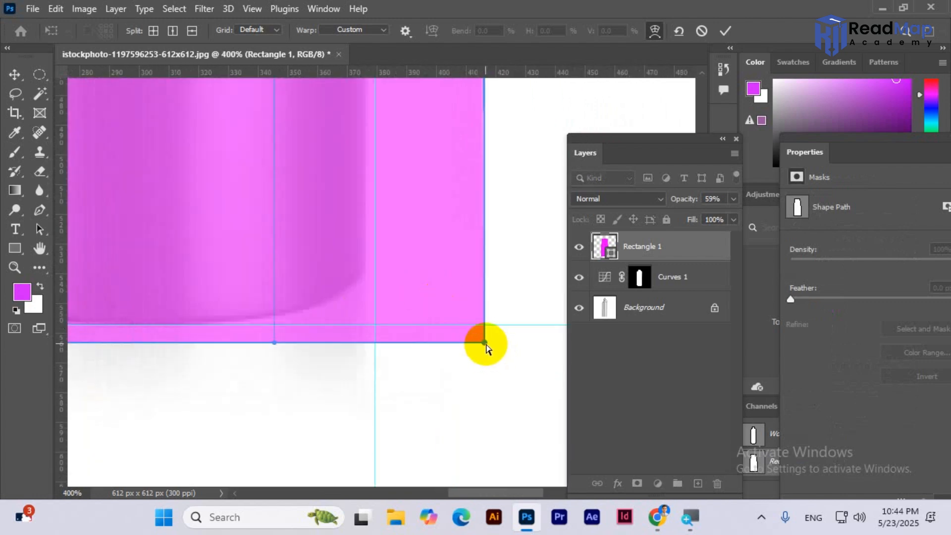
pyautogui.moveTo(484, 343); pyautogui.dragTo(375, 330)
pyautogui.hscroll(-5, 385, 350)
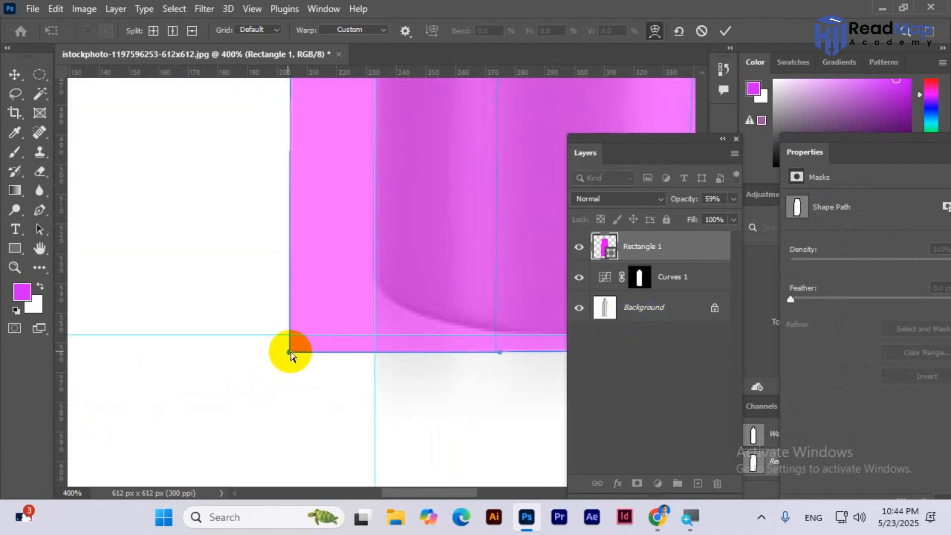
pyautogui.moveTo(287, 352); pyautogui.dragTo(376, 345)
# Bow the warp mesh's inner horizontal line slightly upward across the middle of the bottle body
pyautogui.scroll(-1, 376, 345)
pyautogui.scroll(-1, 375, 345)
pyautogui.moveTo(397, 212); pyautogui.dragTo(388, 309)
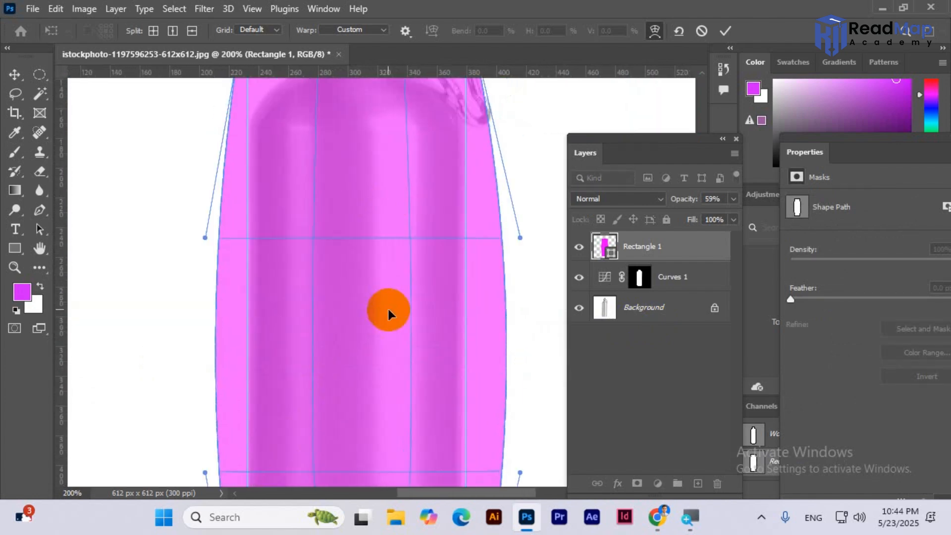
pyautogui.scroll(2, 388, 312)
pyautogui.scroll(2, 388, 312)
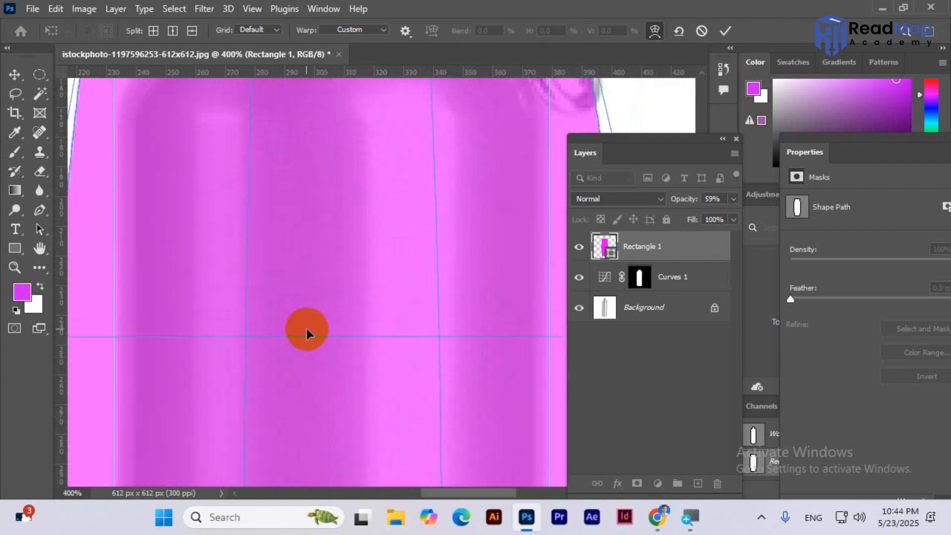
pyautogui.scroll(-3, 307, 333)
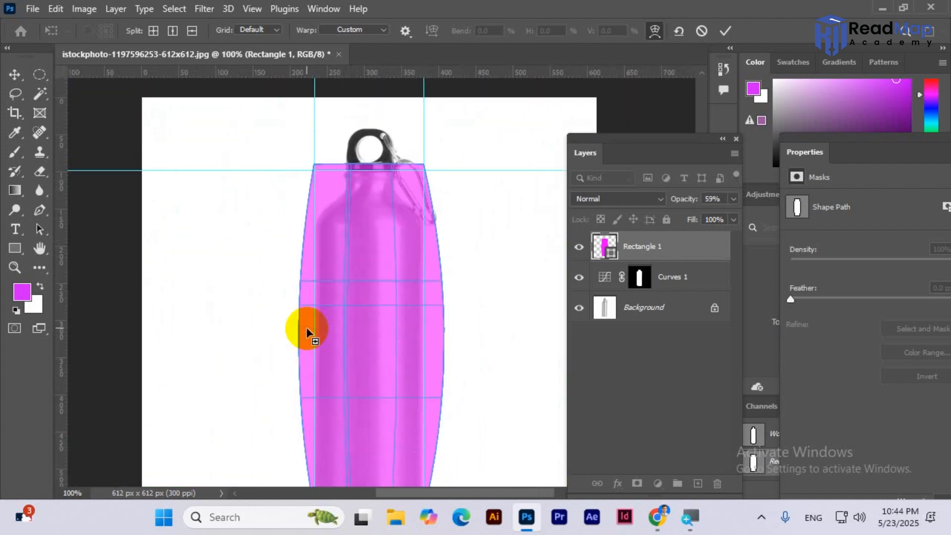
pyautogui.scroll(-1, 307, 333)
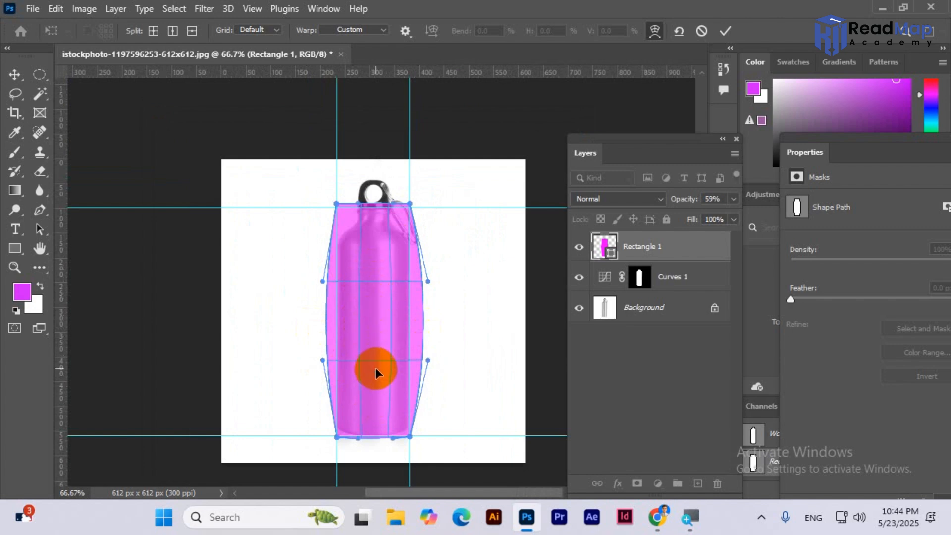
pyautogui.scroll(2, 384, 373)
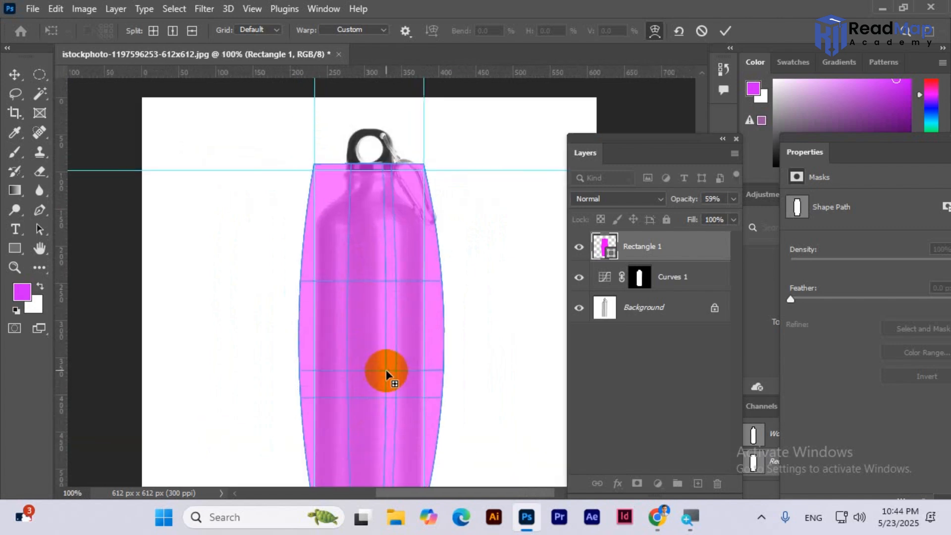
pyautogui.scroll(2, 385, 372)
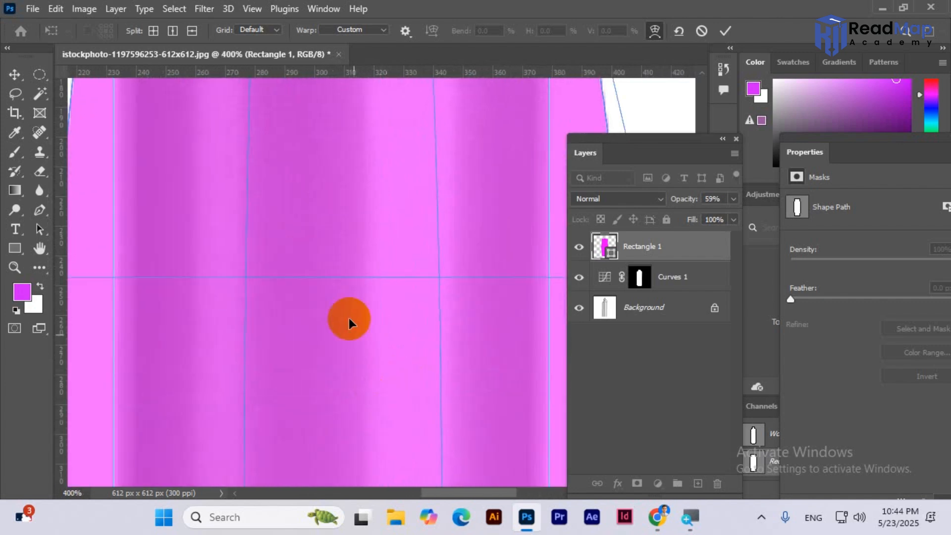
pyautogui.moveTo(331, 277); pyautogui.dragTo(331, 262)
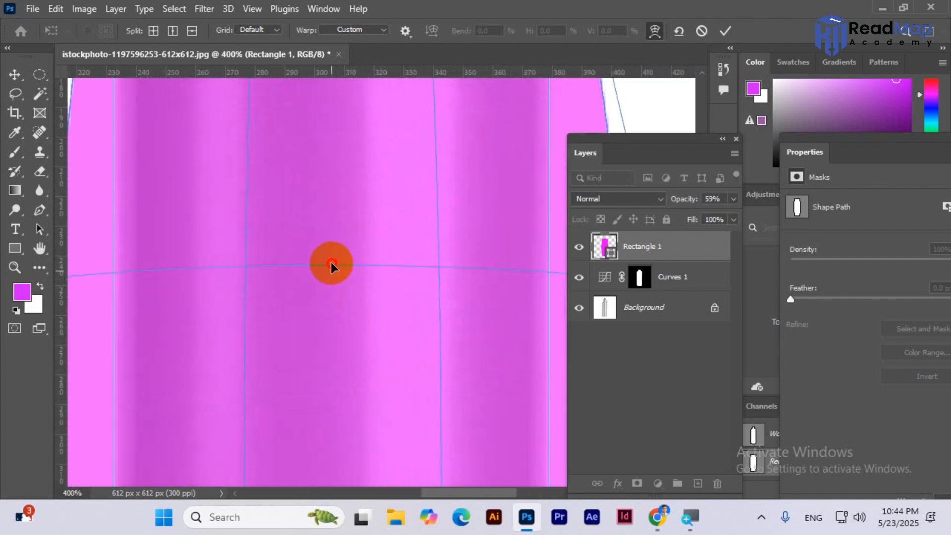
pyautogui.scroll(-1, 330, 239)
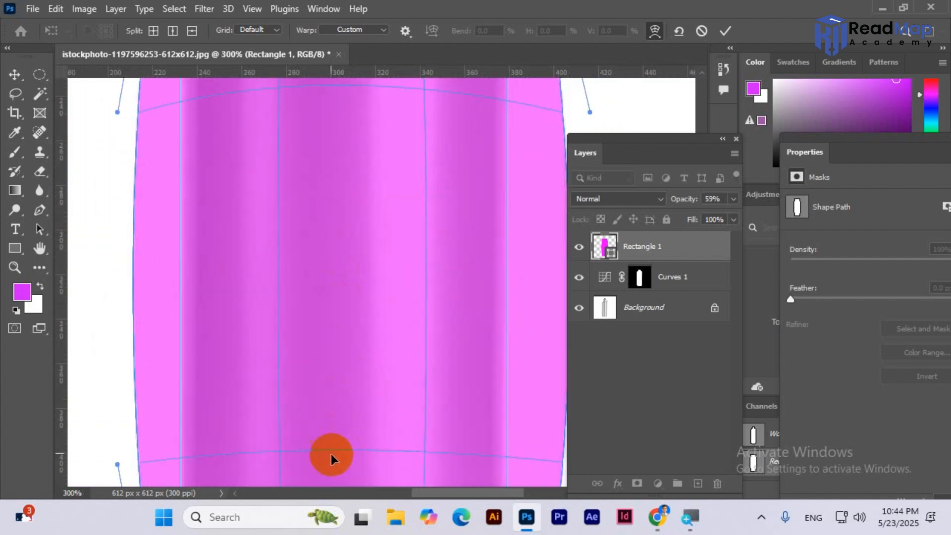
# Bow the warp's upper edge downward so it follows the seam between the bottle's black cap and body
pyautogui.hotkey('ctrl', '+')
pyautogui.scroll(9, 462, 283)
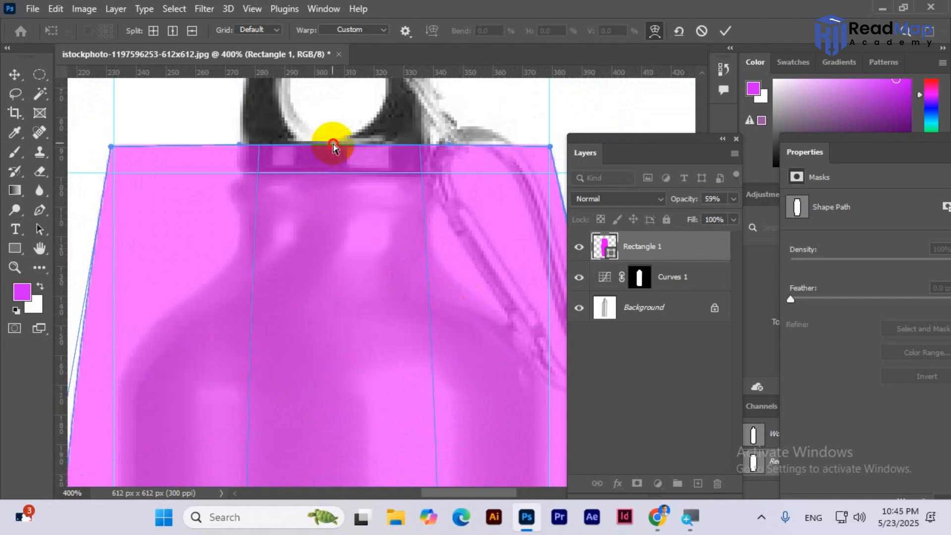
pyautogui.moveTo(332, 146); pyautogui.dragTo(344, 204)
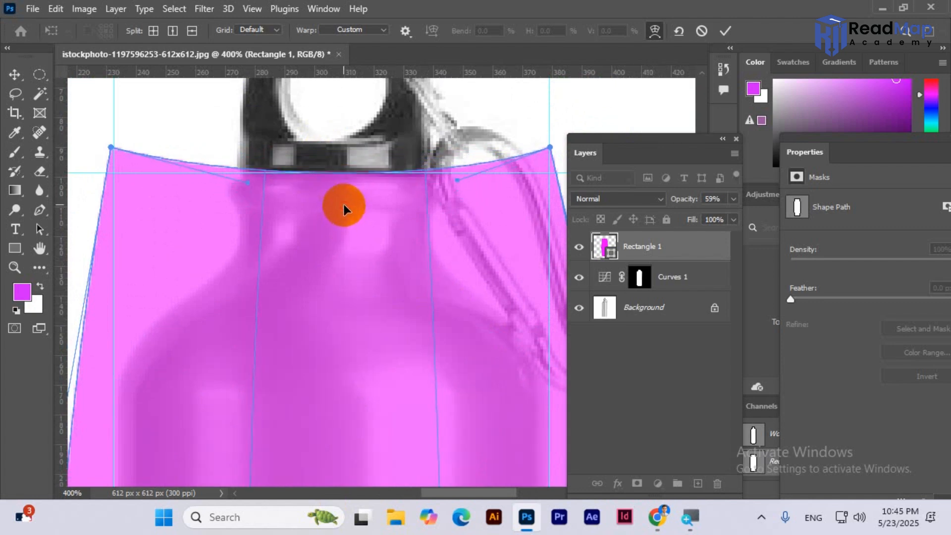
pyautogui.hotkey('ctrl', '+')
pyautogui.hotkey('ctrl', '+')
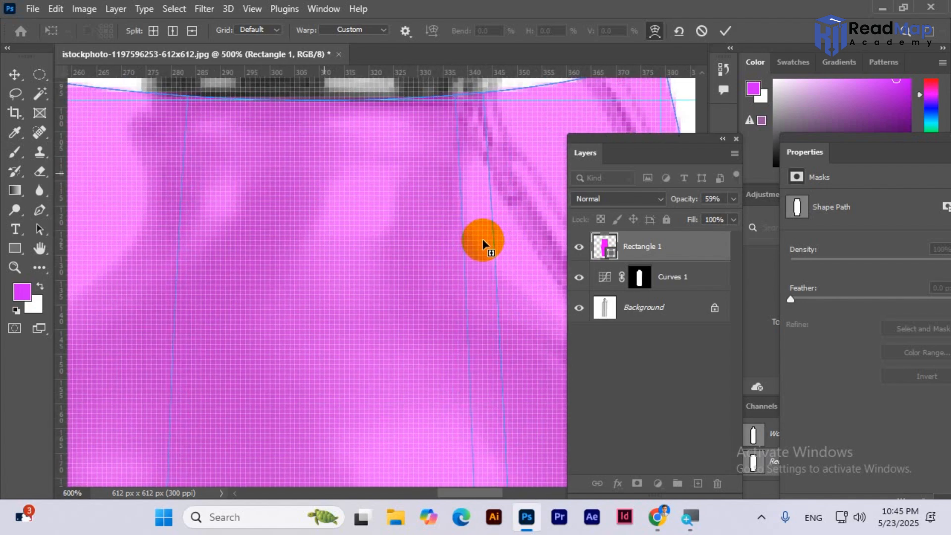
pyautogui.hotkey('ctrl', '+')
pyautogui.moveTo(465, 233); pyautogui.dragTo(449, 263)
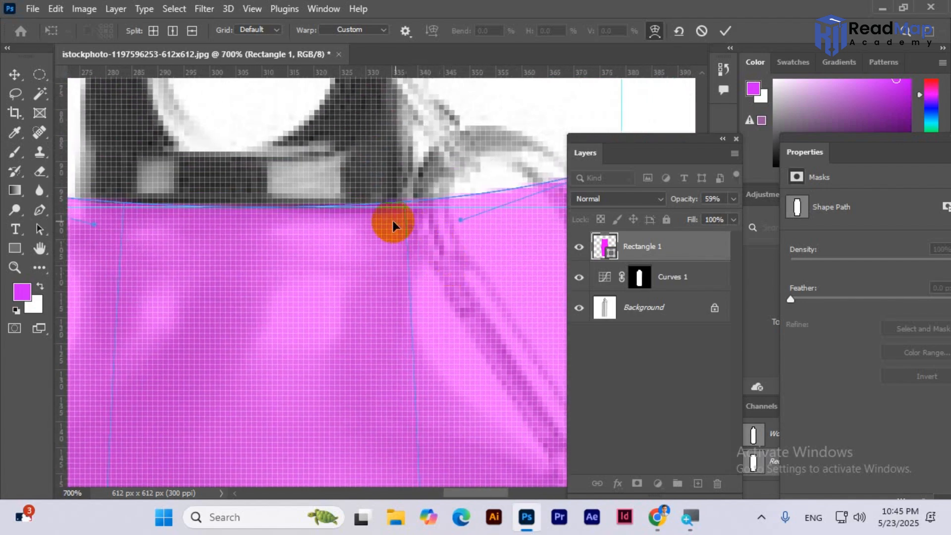
pyautogui.moveTo(390, 218); pyautogui.dragTo(390, 229)
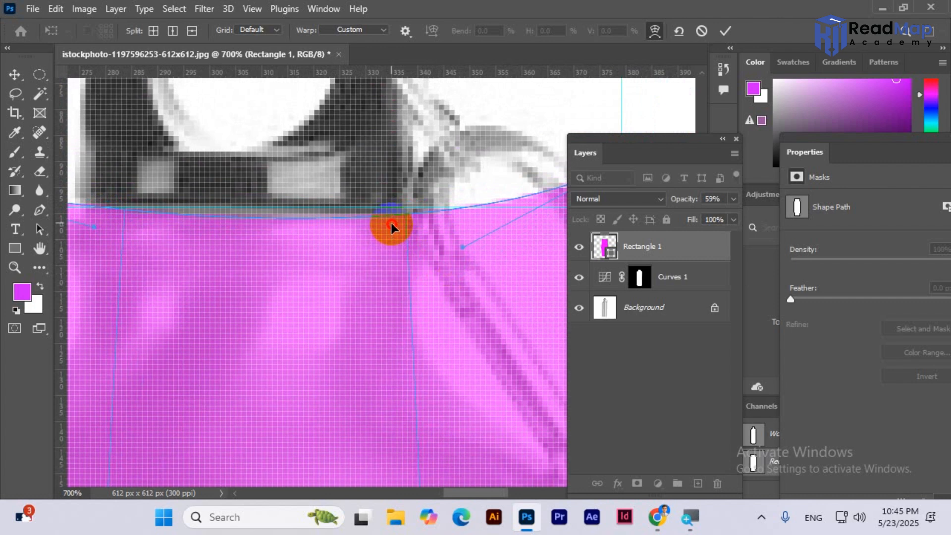
pyautogui.moveTo(263, 250); pyautogui.dragTo(371, 283)
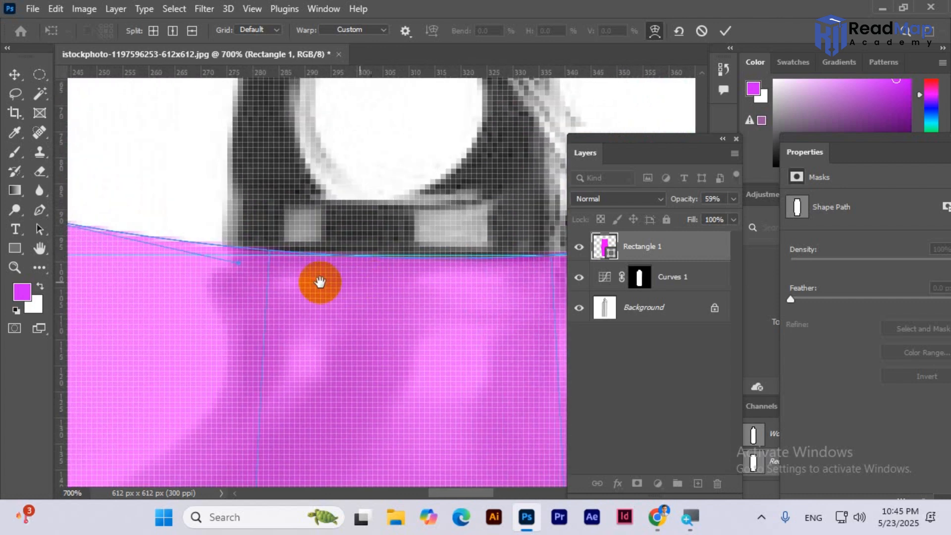
pyautogui.moveTo(232, 266)
pyautogui.mouseDown()
pyautogui.moveTo(224, 282)
pyautogui.moveTo(224, 268)
pyautogui.mouseUp()
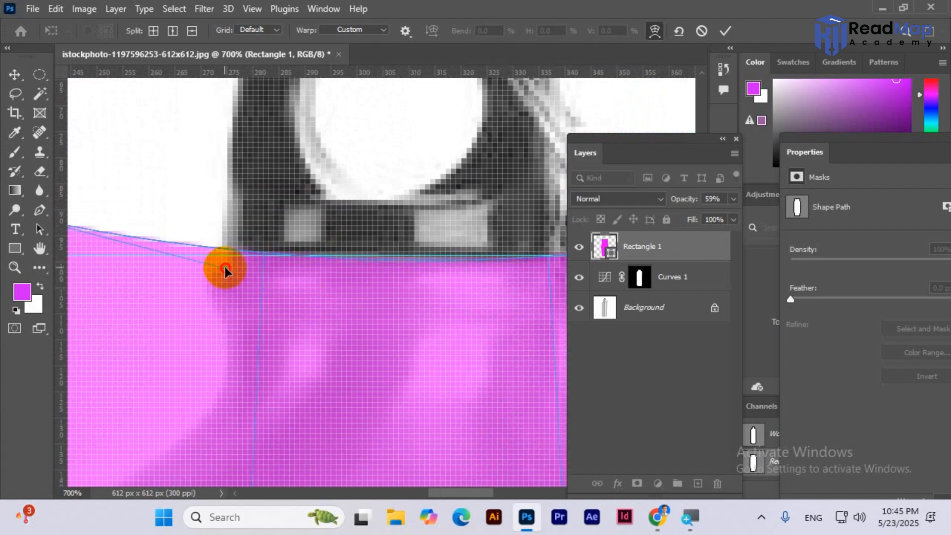
pyautogui.moveTo(412, 293); pyautogui.dragTo(353, 333)
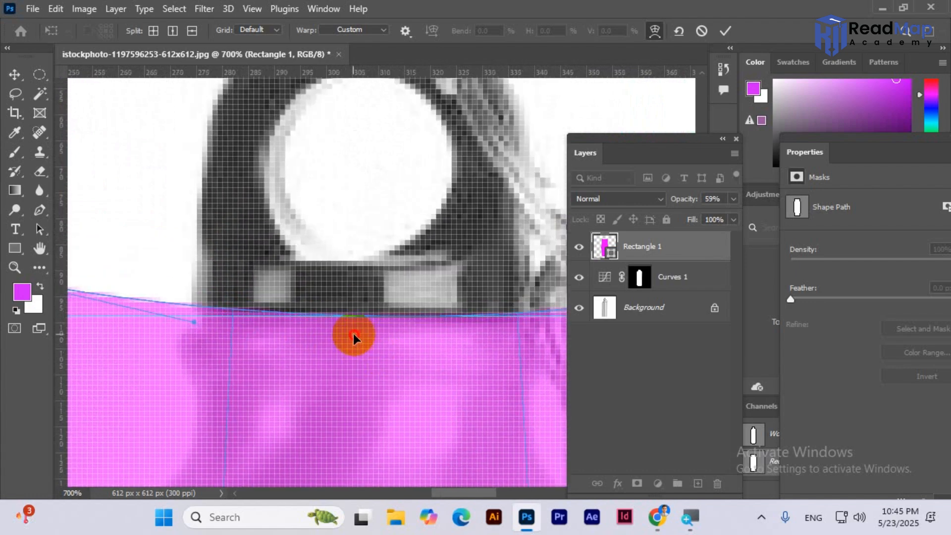
# Adjust the warp's lower edge and both lower corners to line up with the horizontal guide at the bottle's base
pyautogui.hotkey('ctrl', '-')
pyautogui.hotkey('ctrl', '-')
pyautogui.hotkey('ctrl', '-')
pyautogui.hotkey('ctrl', '-')
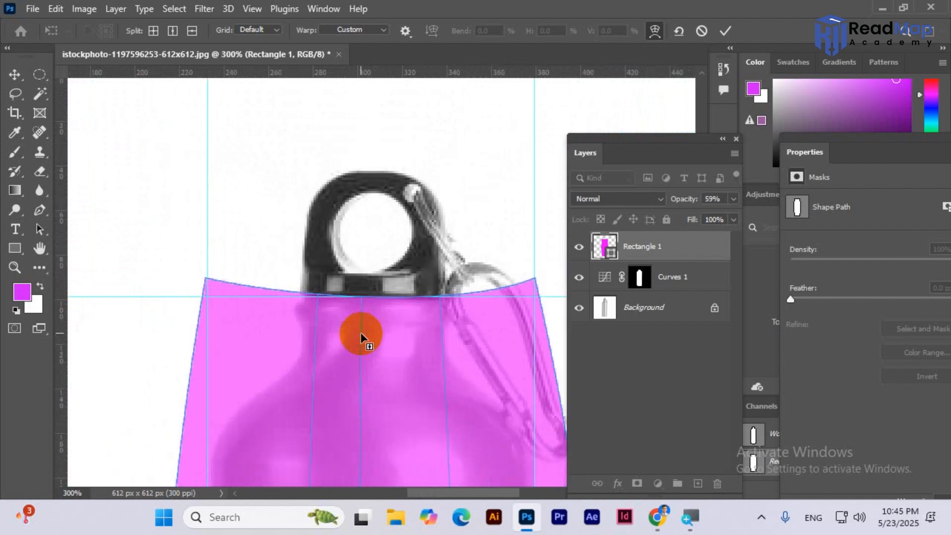
pyautogui.hotkey('ctrl', '-')
pyautogui.hotkey('ctrl', '-')
pyautogui.scroll(-5, 408, 372)
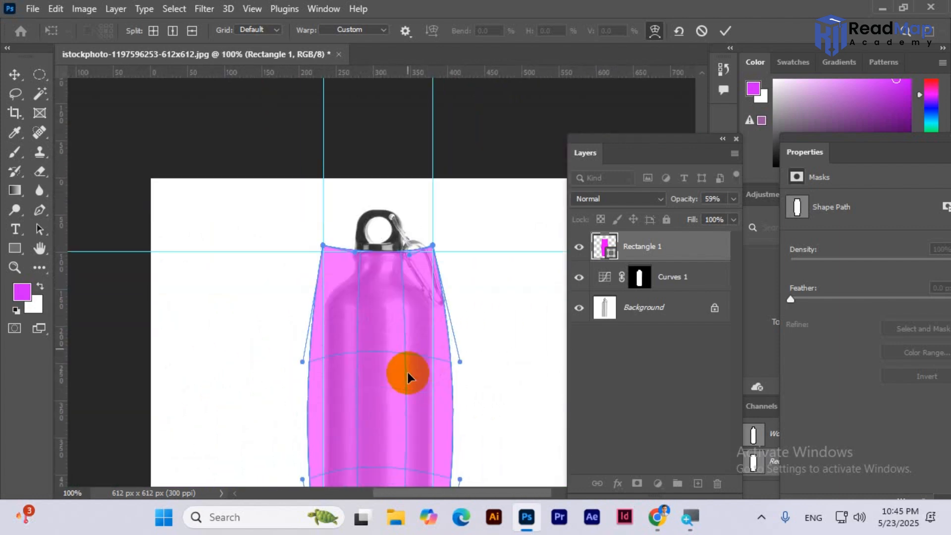
pyautogui.scroll(-2, 415, 368)
pyautogui.scroll(4, 415, 367)
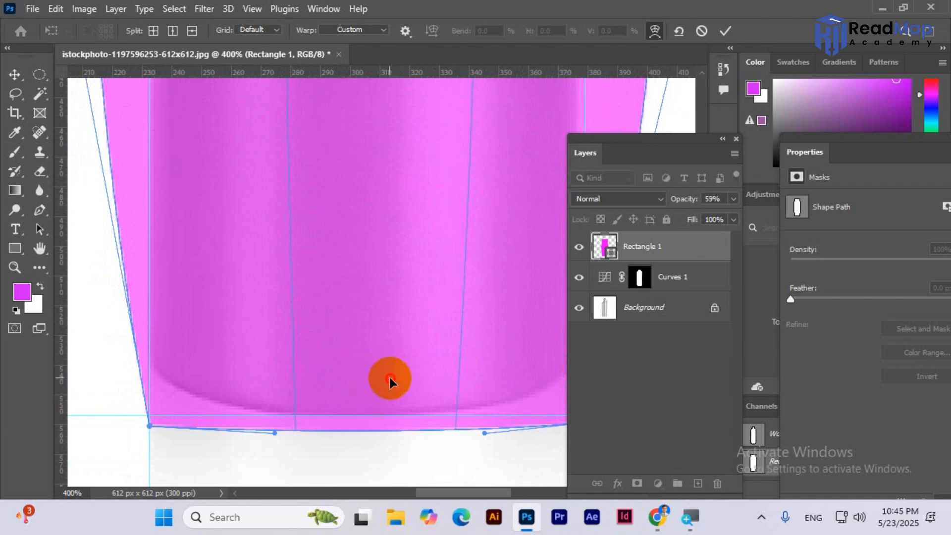
pyautogui.moveTo(390, 377)
pyautogui.mouseDown()
pyautogui.moveTo(388, 365)
pyautogui.moveTo(386, 383)
pyautogui.mouseUp()
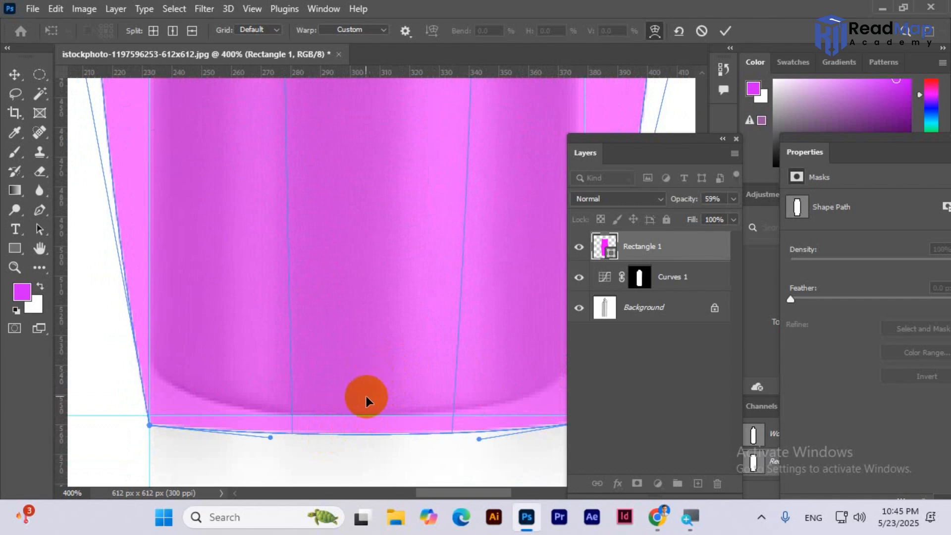
pyautogui.moveTo(358, 393); pyautogui.dragTo(359, 378)
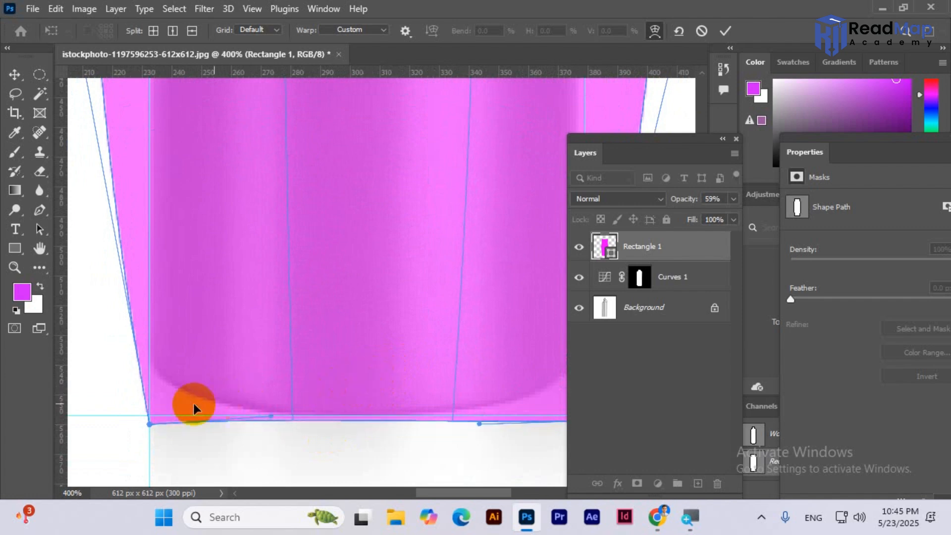
pyautogui.moveTo(165, 402); pyautogui.dragTo(163, 393)
pyautogui.moveTo(366, 380); pyautogui.dragTo(272, 376)
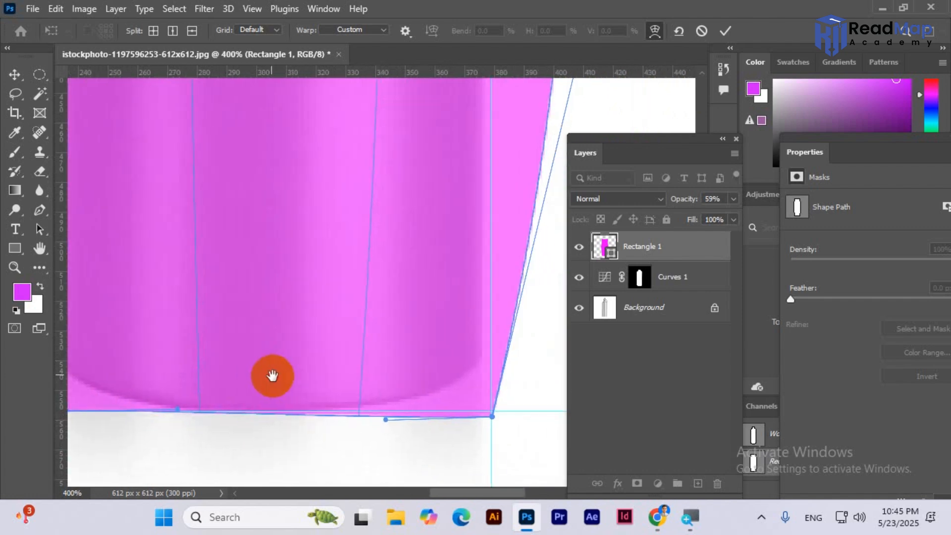
pyautogui.moveTo(460, 402); pyautogui.dragTo(460, 396)
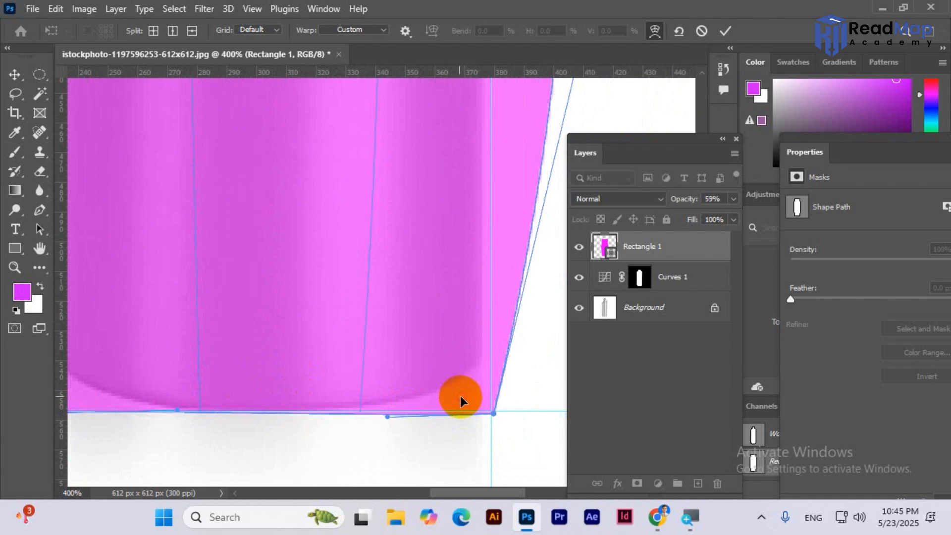
# Commit the warp and set the magenta rectangle layer's opacity to 100%
pyautogui.hotkey('ctrl', '-')
pyautogui.hotkey('ctrl', '-')
pyautogui.hotkey('ctrl', '-')
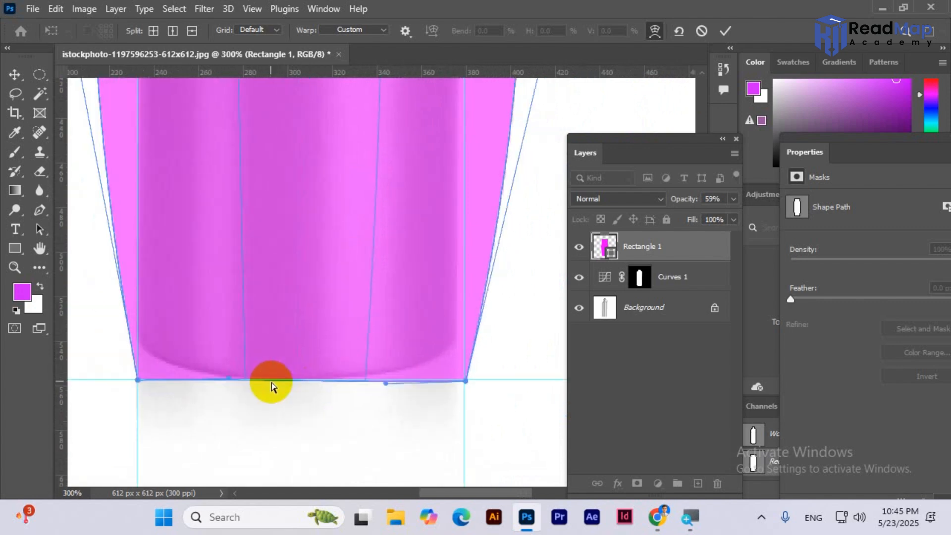
pyautogui.scroll(6, 280, 385)
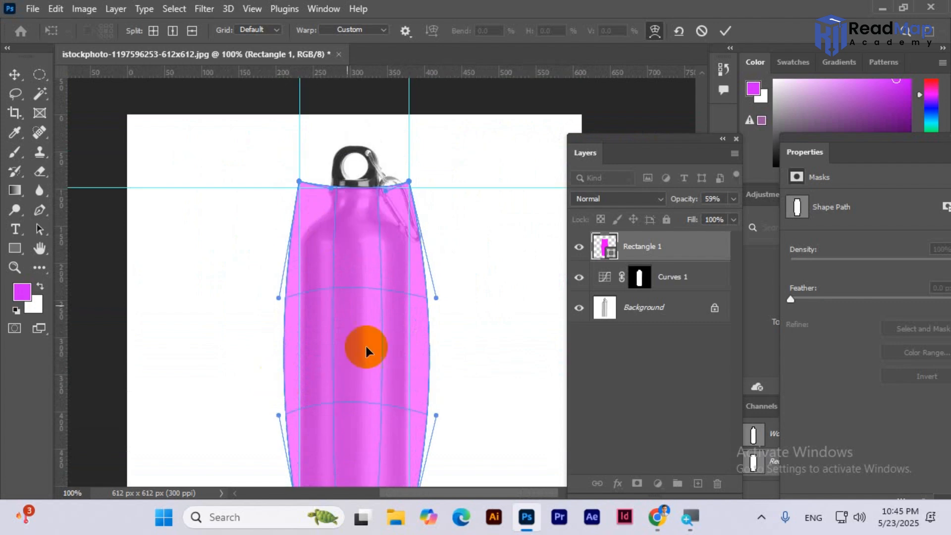
pyautogui.scroll(-3, 429, 356)
pyautogui.scroll(1, 430, 357)
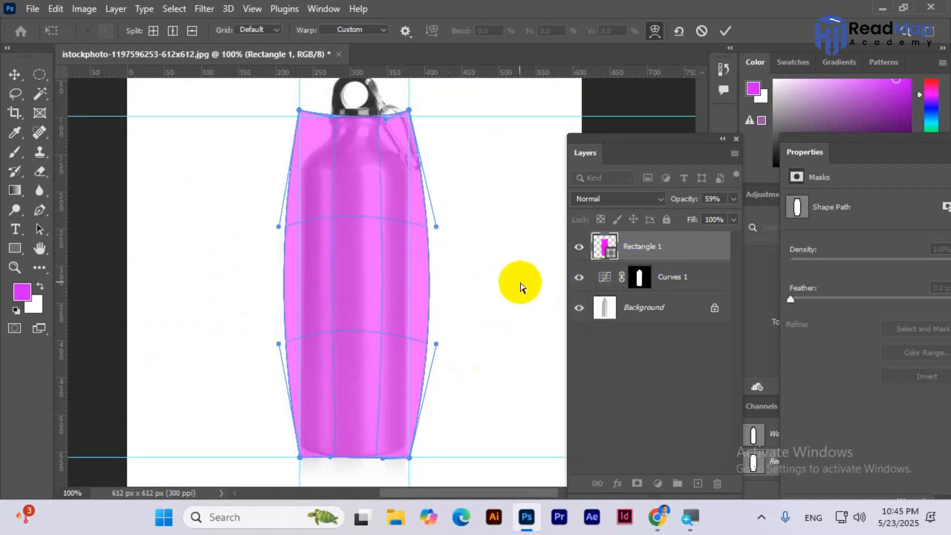
pyautogui.press('Return')
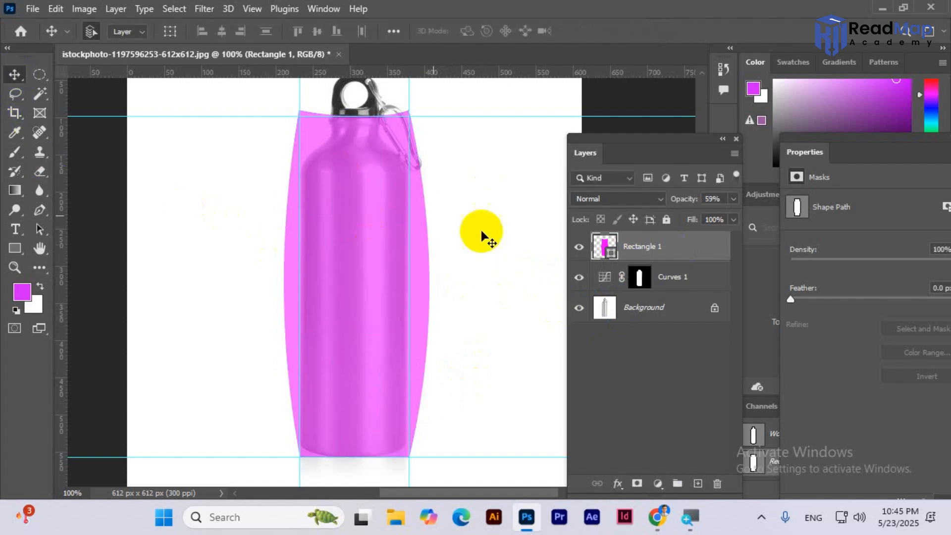
pyautogui.click(733, 199)
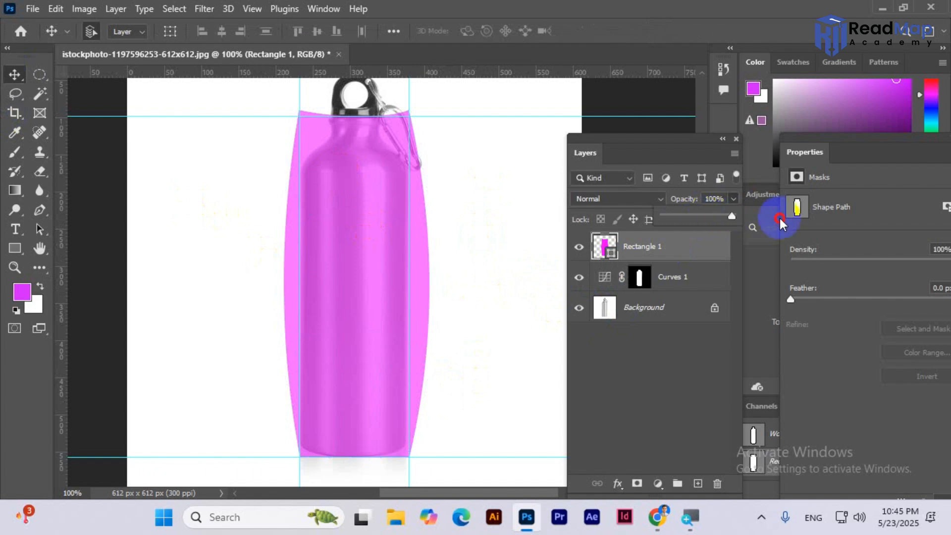
pyautogui.moveTo(779, 218); pyautogui.dragTo(778, 219)
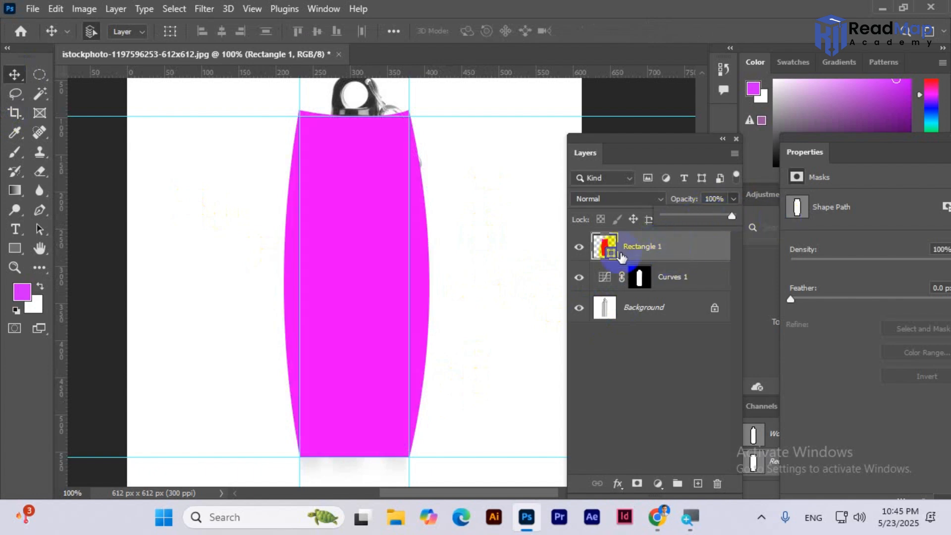
# Rename the magenta rectangle layer as Image
pyautogui.doubleClick(648, 250)
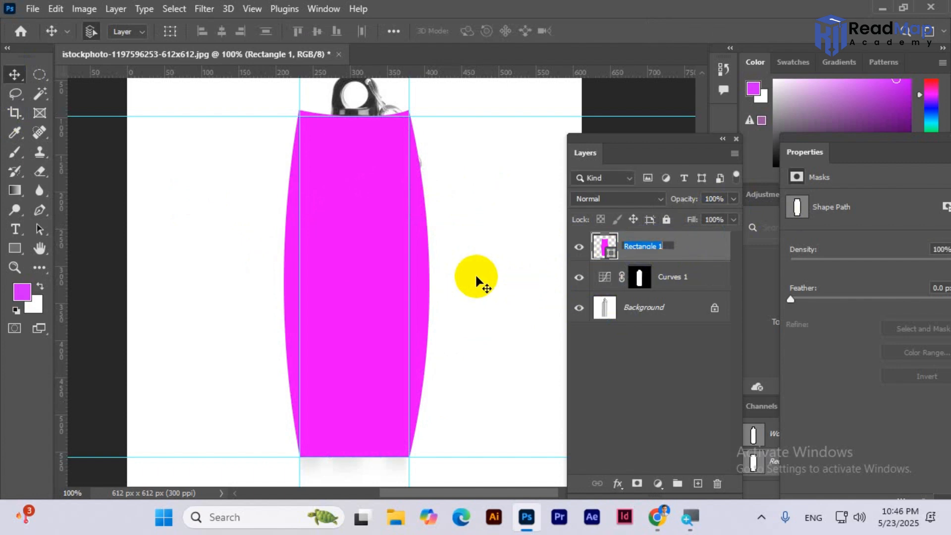
pyautogui.write('la')
pyautogui.press('BackSpace')
pyautogui.press('BackSpace')
pyautogui.press('BackSpace')
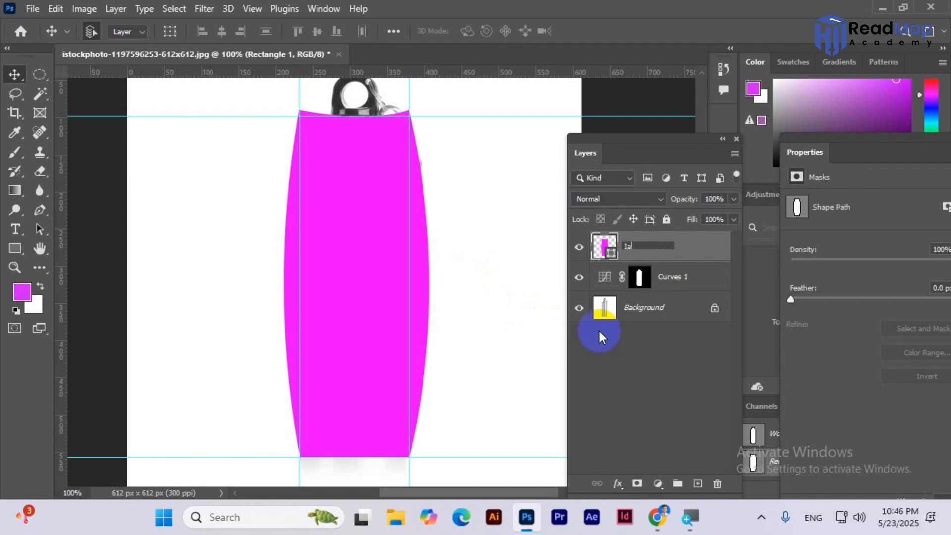
pyautogui.press('BackSpace')
pyautogui.write('mage')
pyautogui.press('Return')
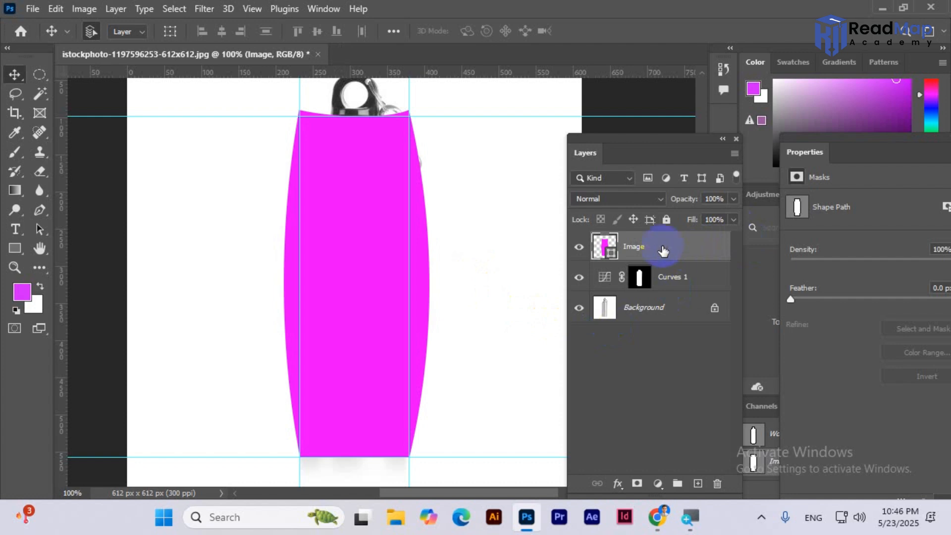
# Convert the Image layer to a smart object, open its contents, and return to the bottle document
pyautogui.rightClick(673, 244)
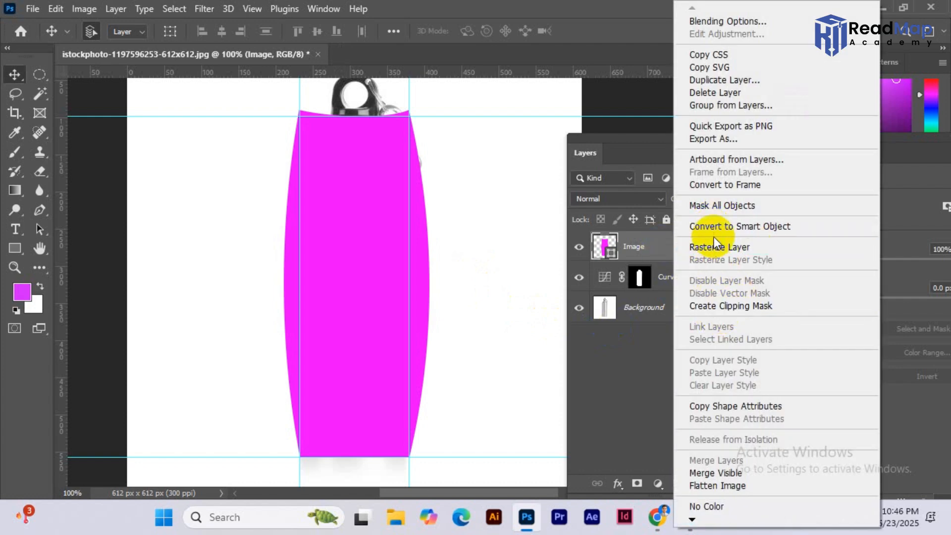
pyautogui.click(762, 226)
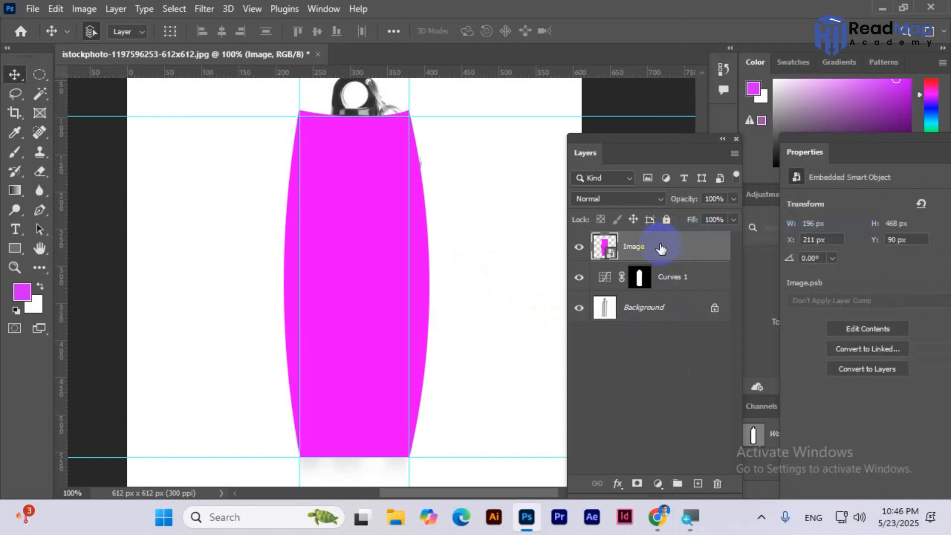
pyautogui.doubleClick(613, 253)
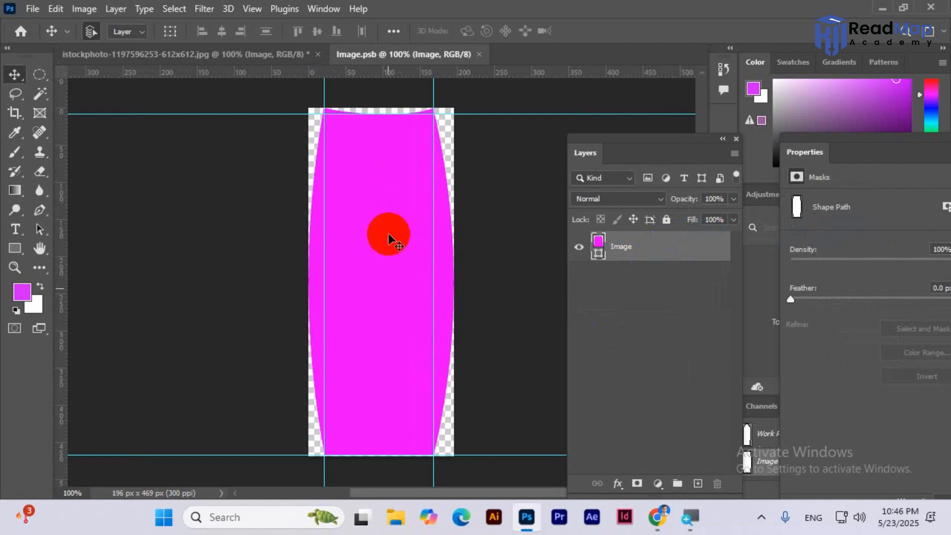
pyautogui.click(249, 57)
# Set the Image layer's blend mode to Multiply and inspect the shading on the bottle body
pyautogui.click(668, 251)
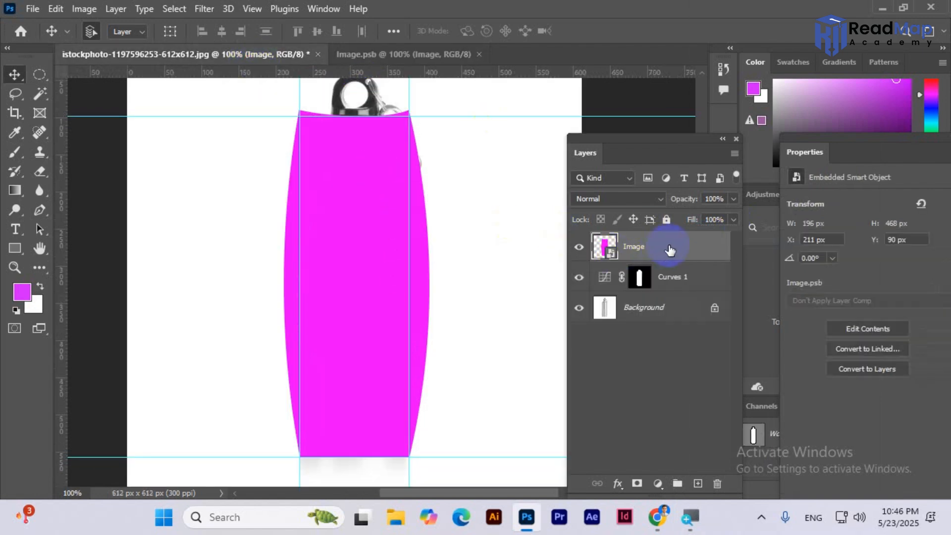
pyautogui.click(614, 197)
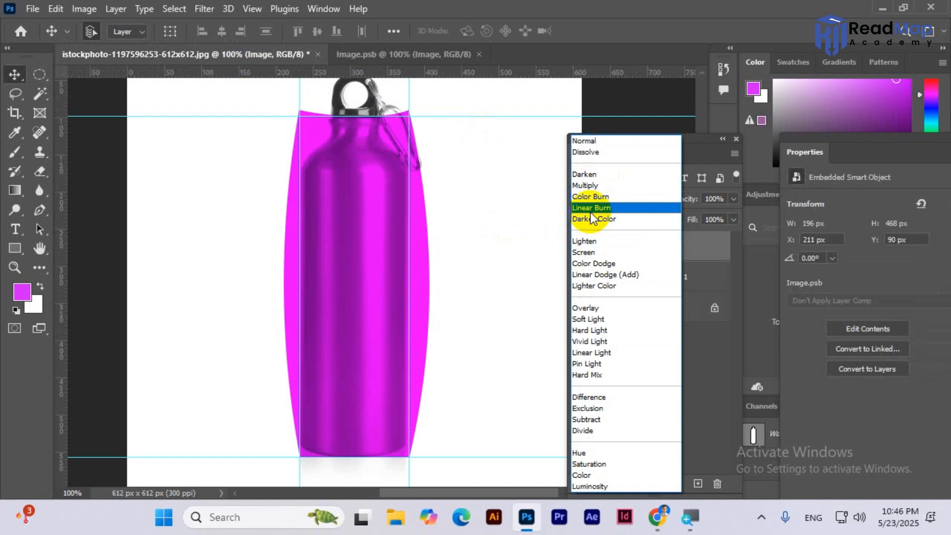
pyautogui.click(598, 186)
pyautogui.click(467, 241)
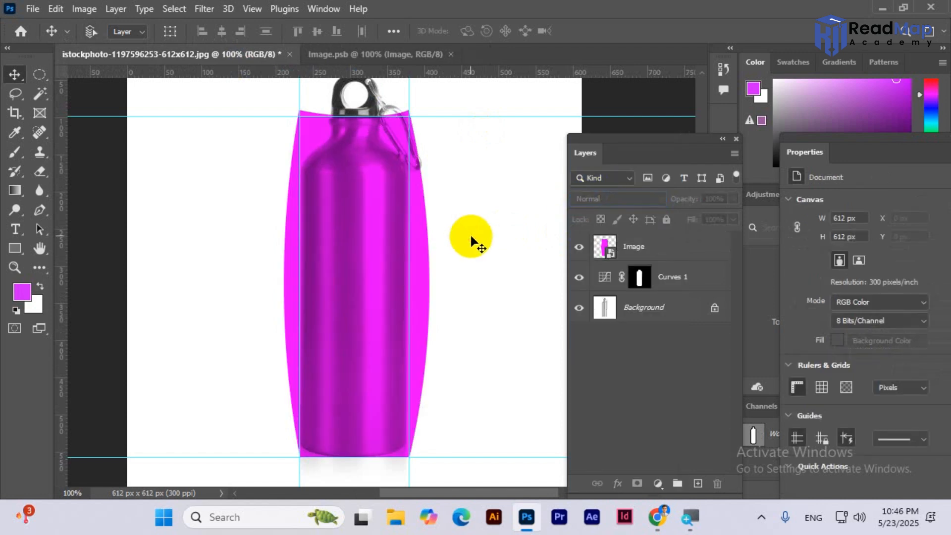
pyautogui.hotkey('ctrl', '+')
pyautogui.scroll(4, 415, 218)
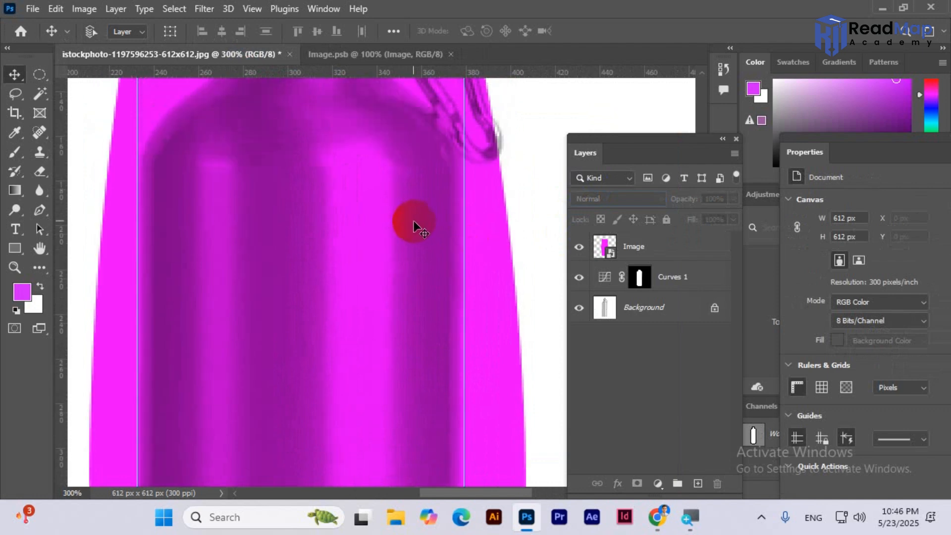
pyautogui.hotkey('ctrl', '-')
pyautogui.hotkey('ctrl', '-')
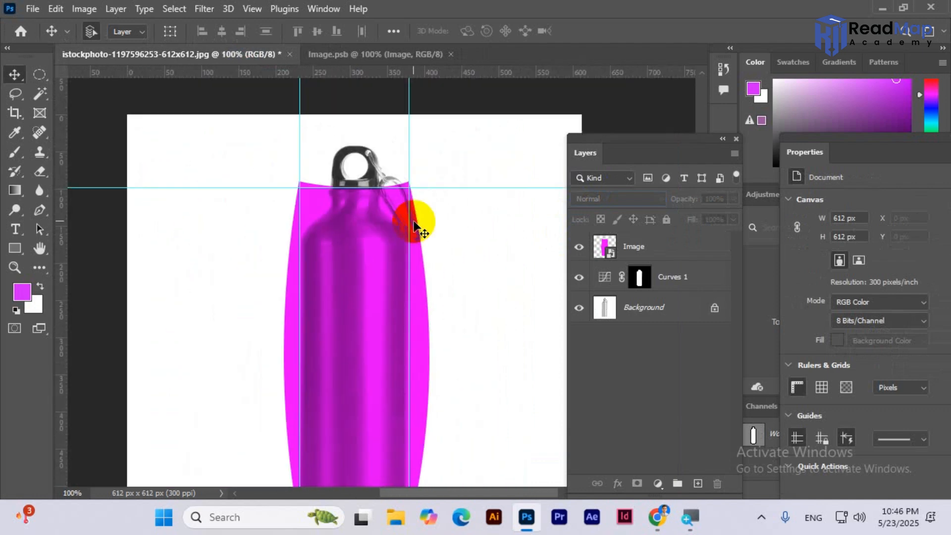
# View the Curves 1 layer mask on its own, restore the normal view, and copy that mask onto the Image layer
pyautogui.click(620, 275)
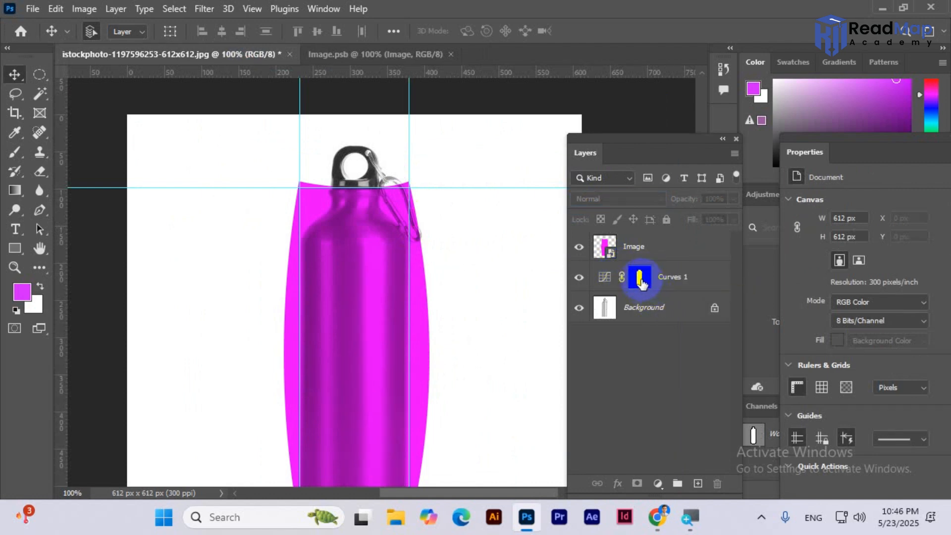
pyautogui.press('alt')
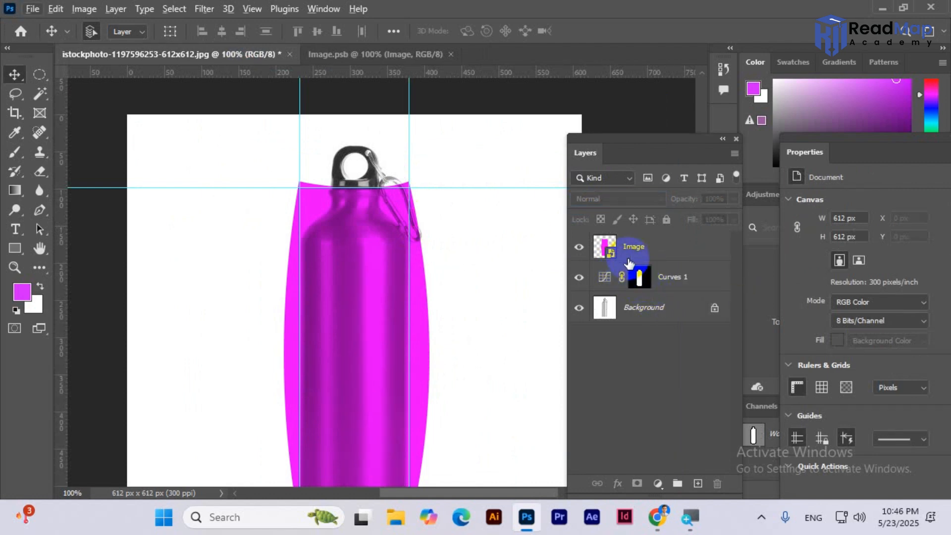
pyautogui.press('alt')
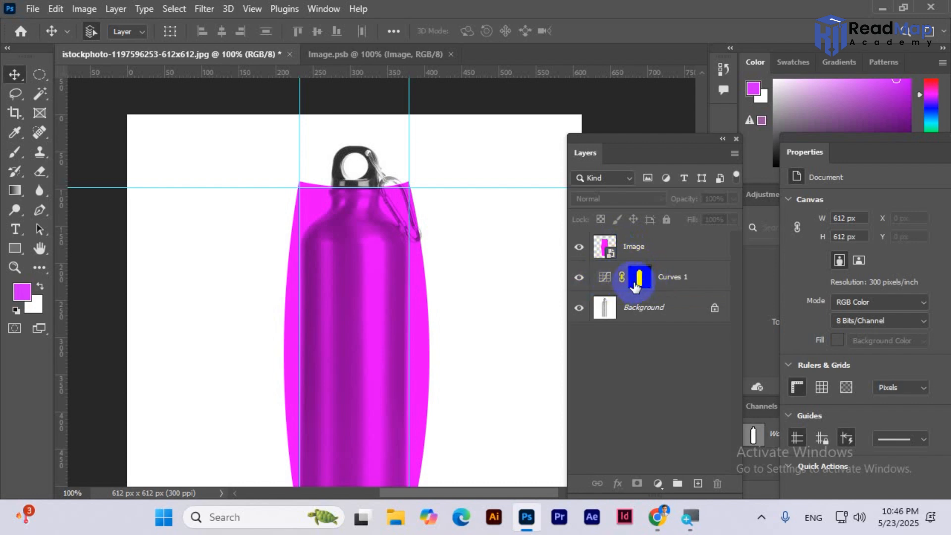
pyautogui.moveTo(637, 284)
pyautogui.mouseDown()
pyautogui.moveTo(649, 276)
pyautogui.moveTo(641, 248)
pyautogui.moveTo(655, 303)
pyautogui.moveTo(643, 285)
pyautogui.mouseUp()
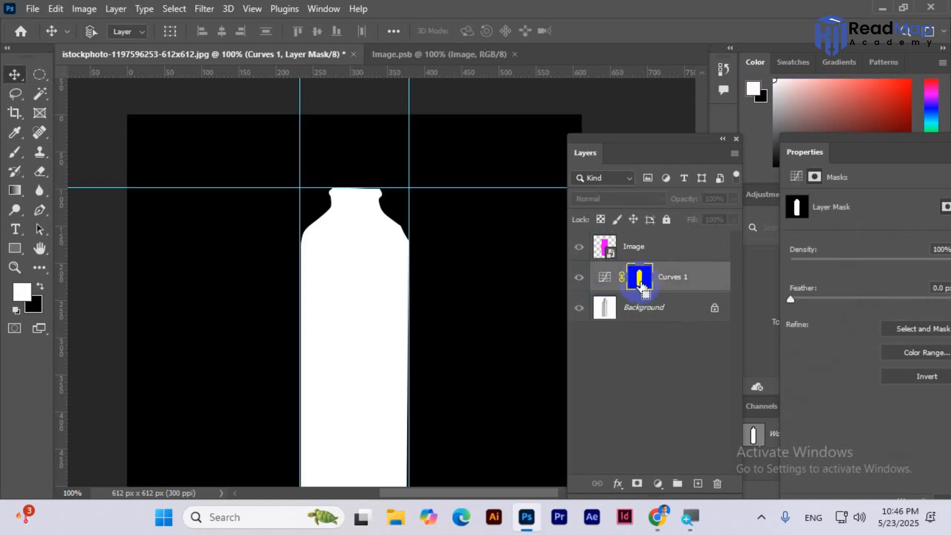
pyautogui.keyDown('alt'); pyautogui.click(643, 285); pyautogui.keyUp('alt')
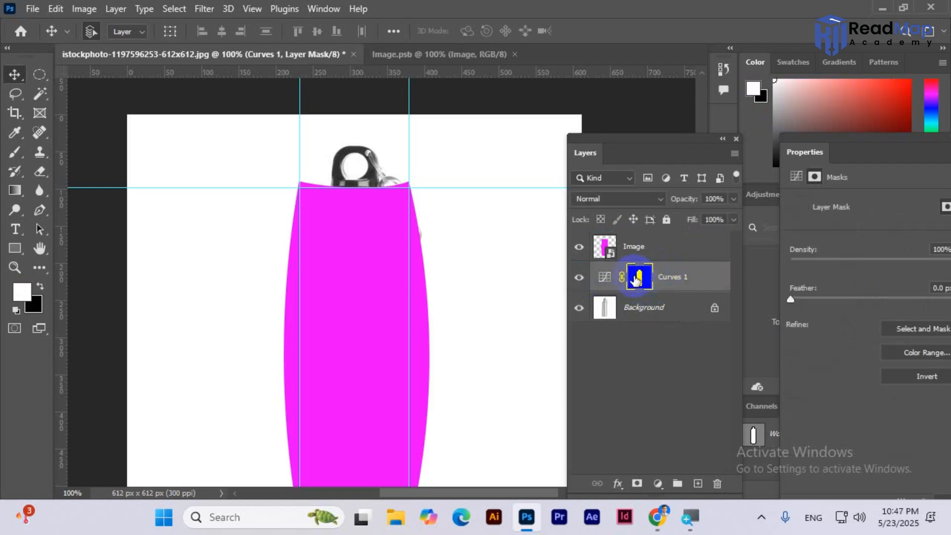
pyautogui.moveTo(635, 281); pyautogui.dragTo(639, 246)
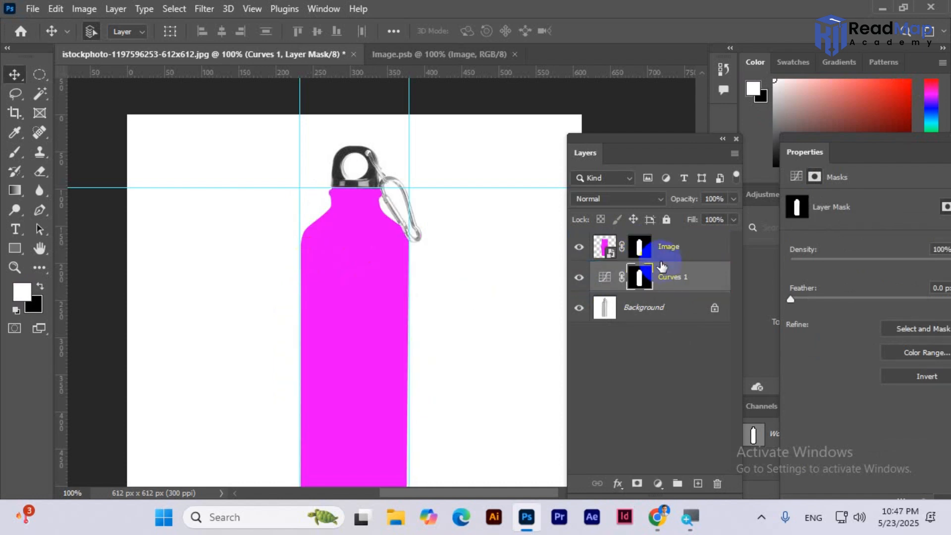
# Set the masked Image layer's blend mode to Multiply, inspect the bottle, and open the smart object's contents
pyautogui.click(688, 247)
pyautogui.click(610, 198)
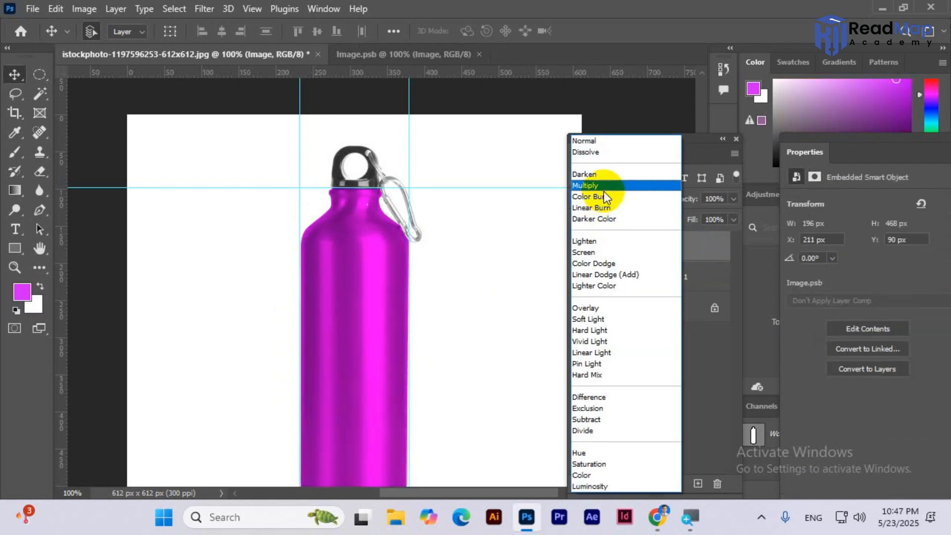
pyautogui.click(602, 185)
pyautogui.click(456, 275)
pyautogui.scroll(-10, 348, 321)
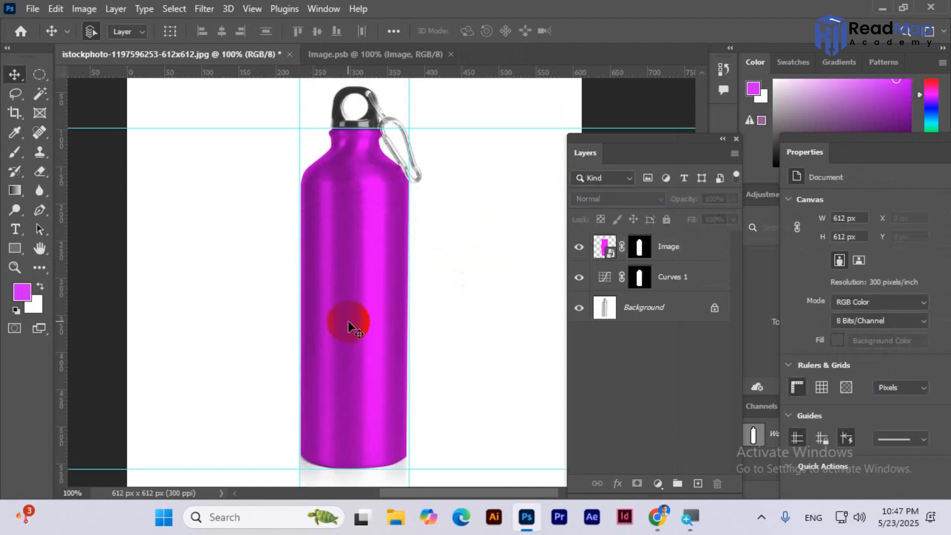
pyautogui.scroll(3, 385, 270)
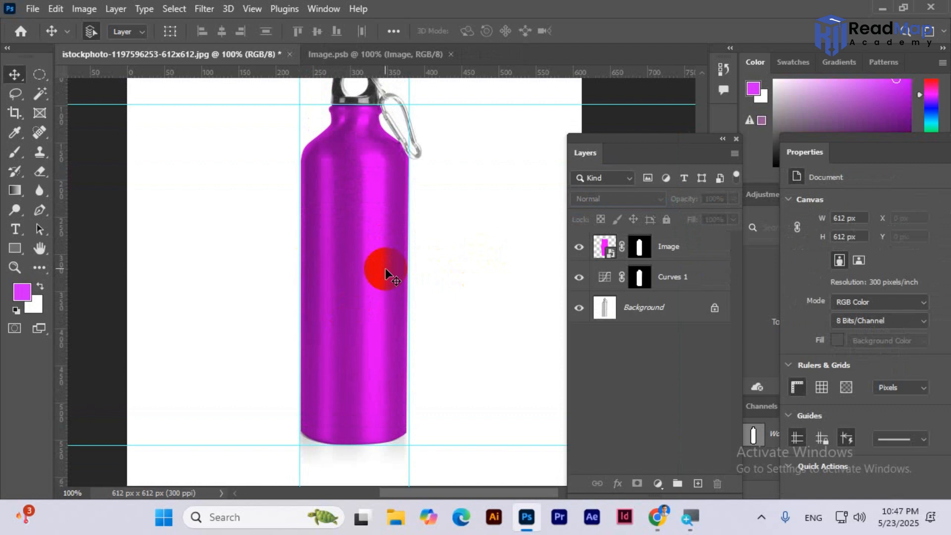
pyautogui.doubleClick(610, 250)
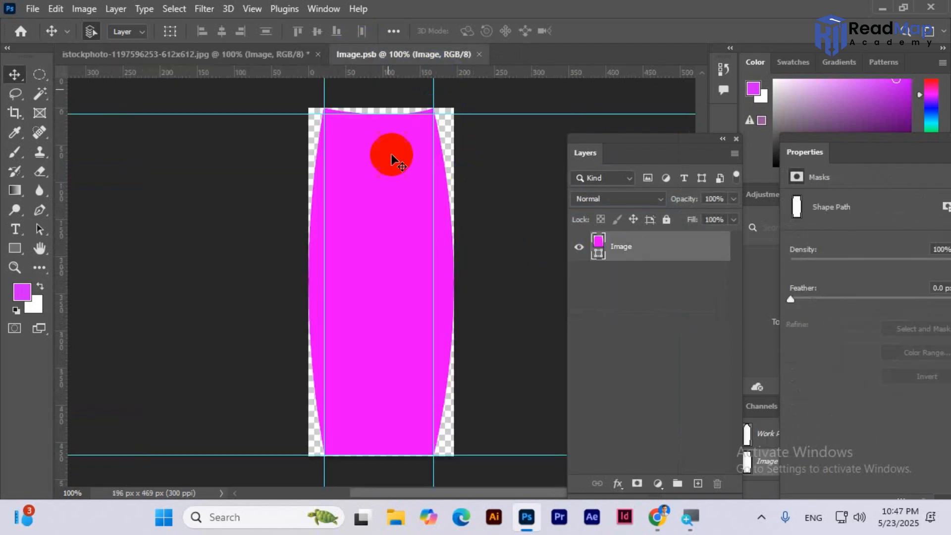
pyautogui.click(14, 229)
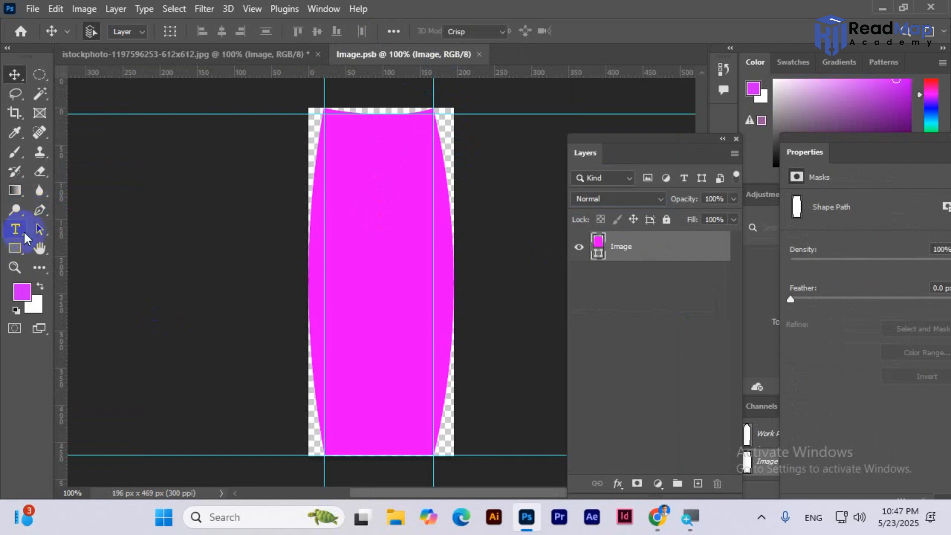
pyautogui.click(337, 275)
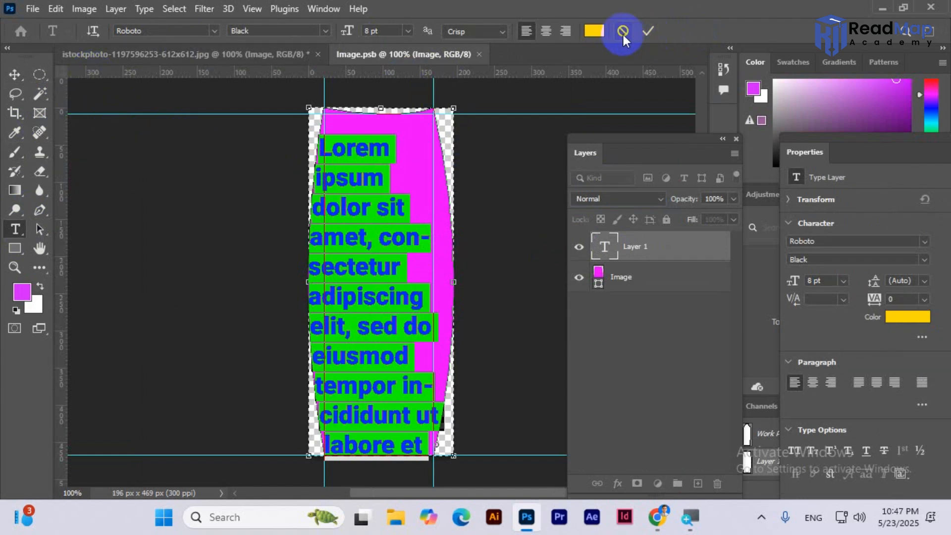
pyautogui.click(389, 157)
pyautogui.press('Escape')
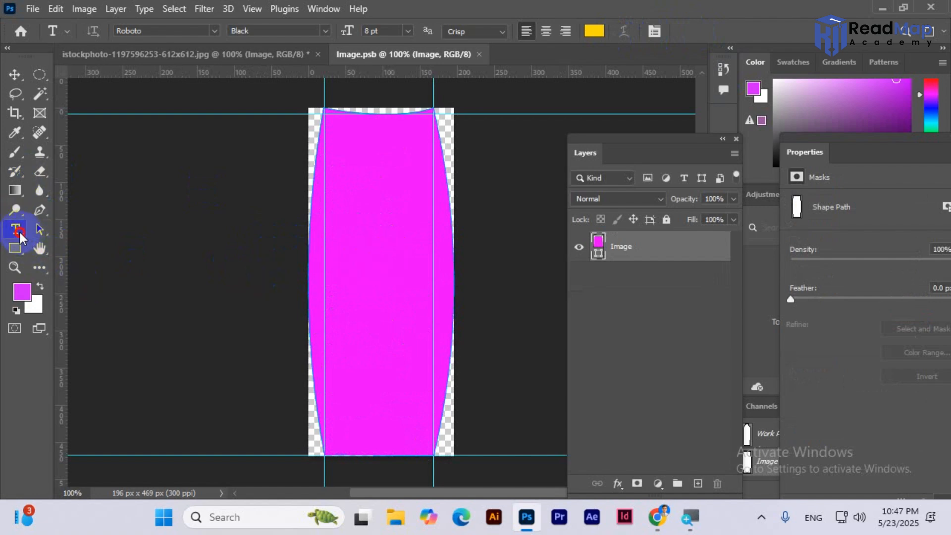
# Add a placeholder Lorem ipsum paragraph inside the magenta shape and set its font size to 3 pt
pyautogui.moveTo(15, 229); pyautogui.dragTo(102, 233)
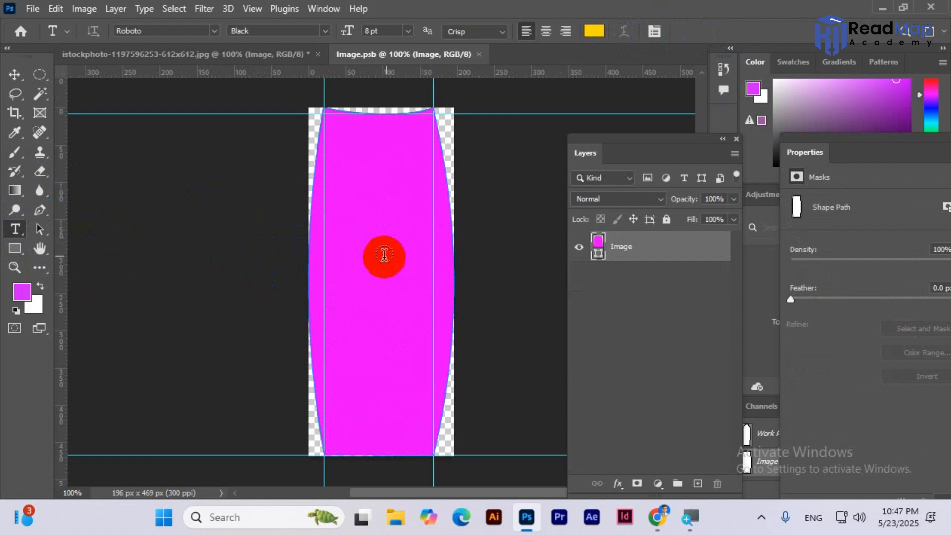
pyautogui.click(367, 255)
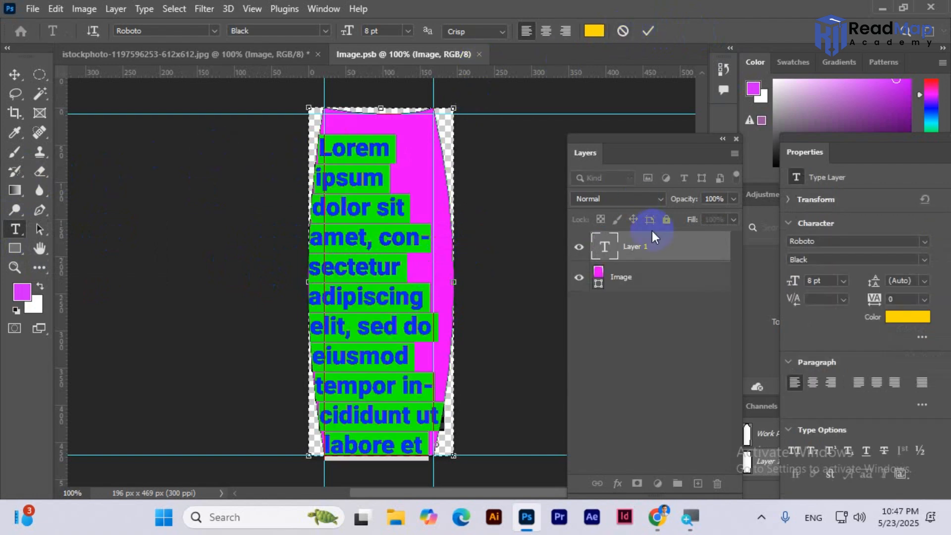
pyautogui.hotkey('ctrl', 't')
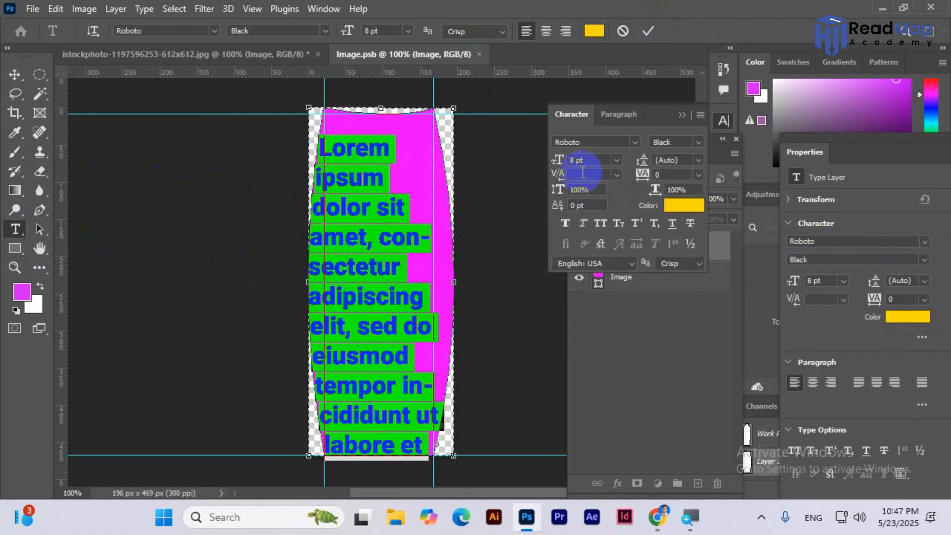
pyautogui.hotkey('shift', 'Down')
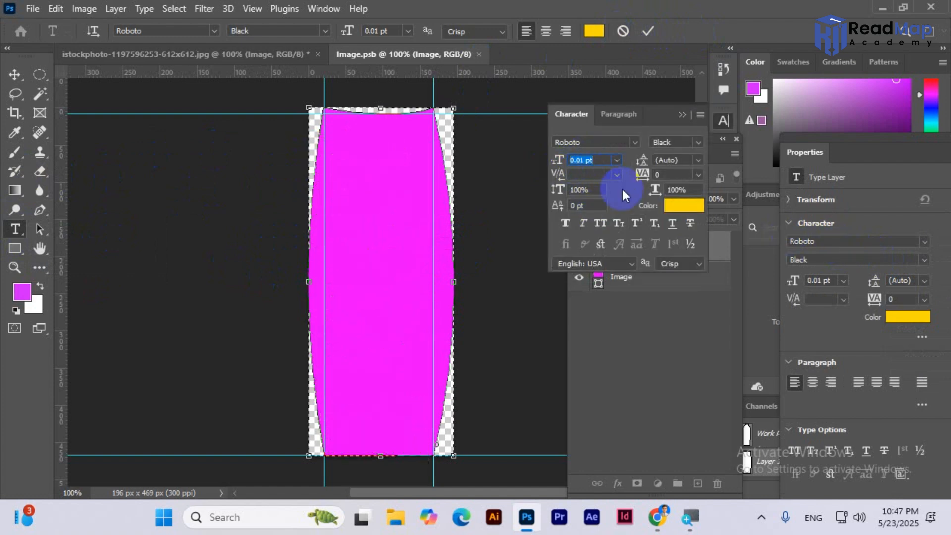
pyautogui.hotkey('shift', 'Up')
pyautogui.press('Down')
pyautogui.press('Down')
pyautogui.press('Down')
pyautogui.press('Down')
pyautogui.press('Down')
pyautogui.press('Down')
pyautogui.press('Down')
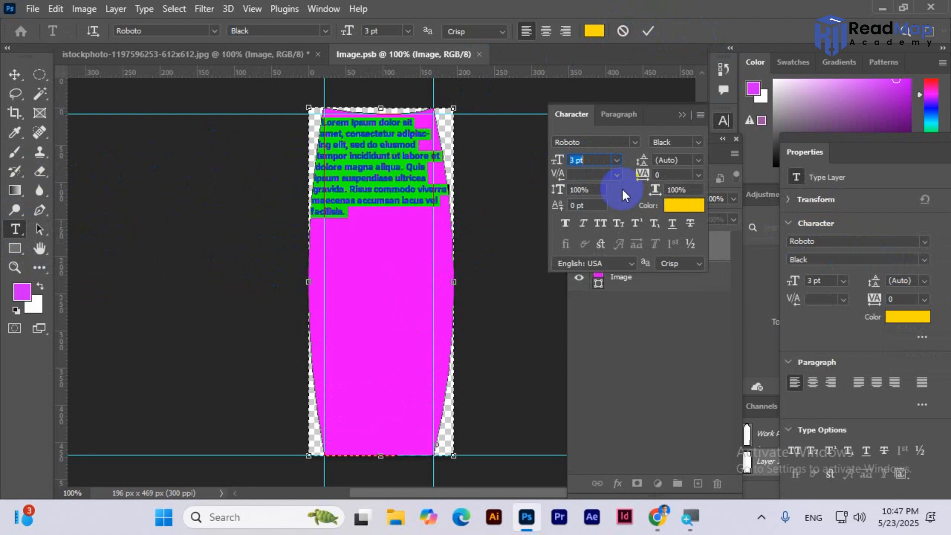
# Move the text paragraph to the lower half of the magenta shape and examine it on the bottle
pyautogui.click(14, 75)
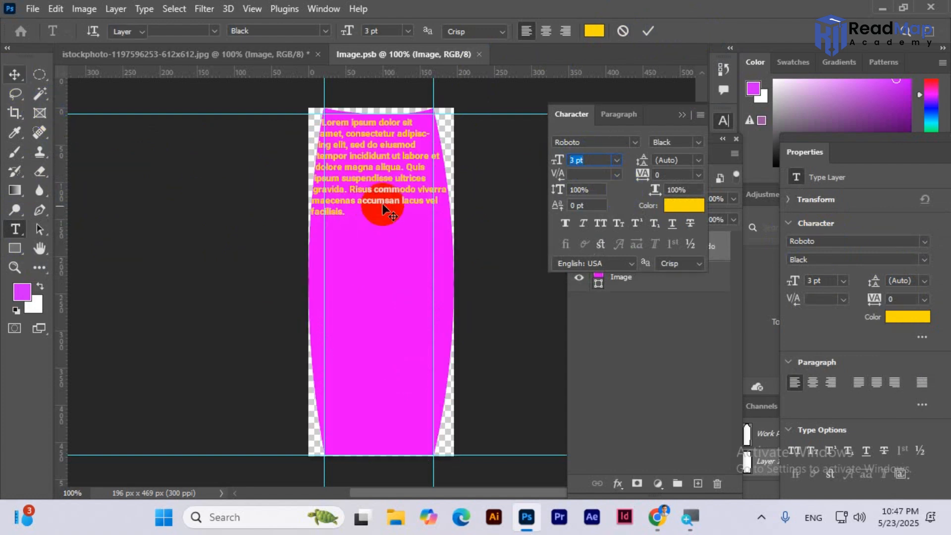
pyautogui.moveTo(384, 206); pyautogui.dragTo(385, 362)
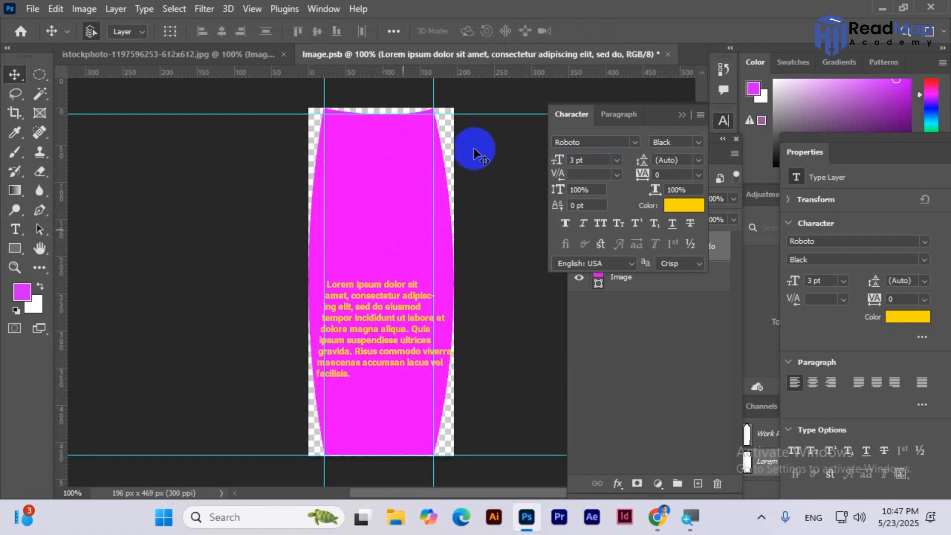
pyautogui.click(251, 57)
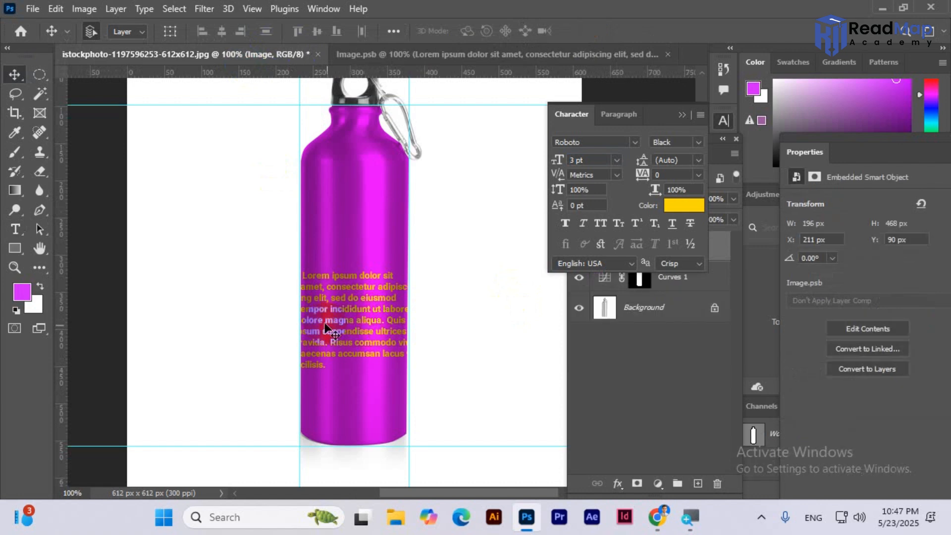
pyautogui.hotkey('ctrl', '+')
pyautogui.hotkey('ctrl', '+')
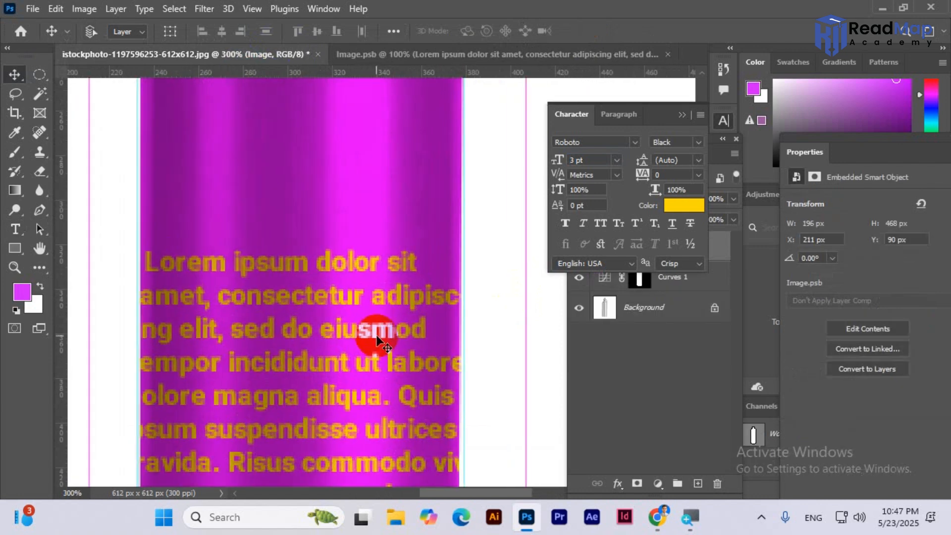
pyautogui.hotkey('ctrl', '-')
pyautogui.hotkey('ctrl', '-')
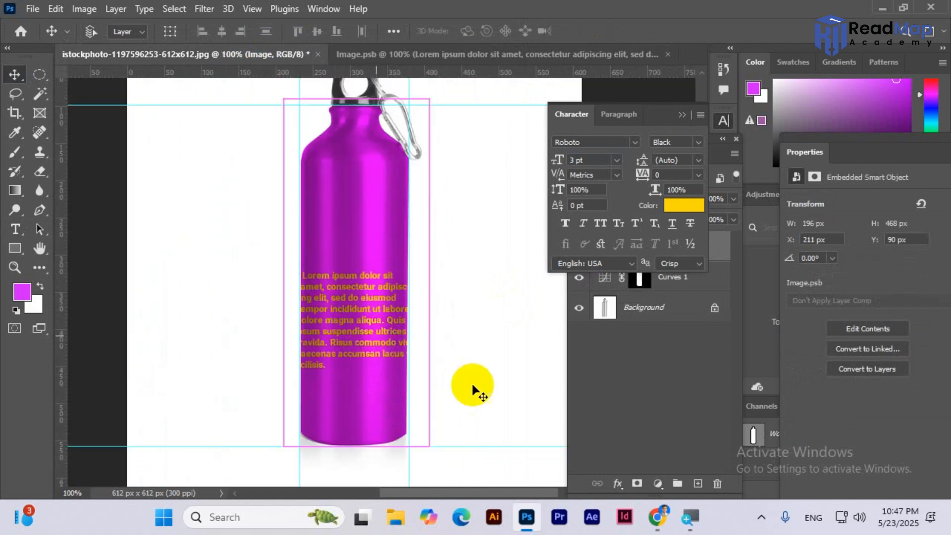
# Scale the Lorem ipsum text layer in the smart object to about 74% and move it near the magenta shape's bottom edge
pyautogui.click(479, 56)
pyautogui.click(409, 347)
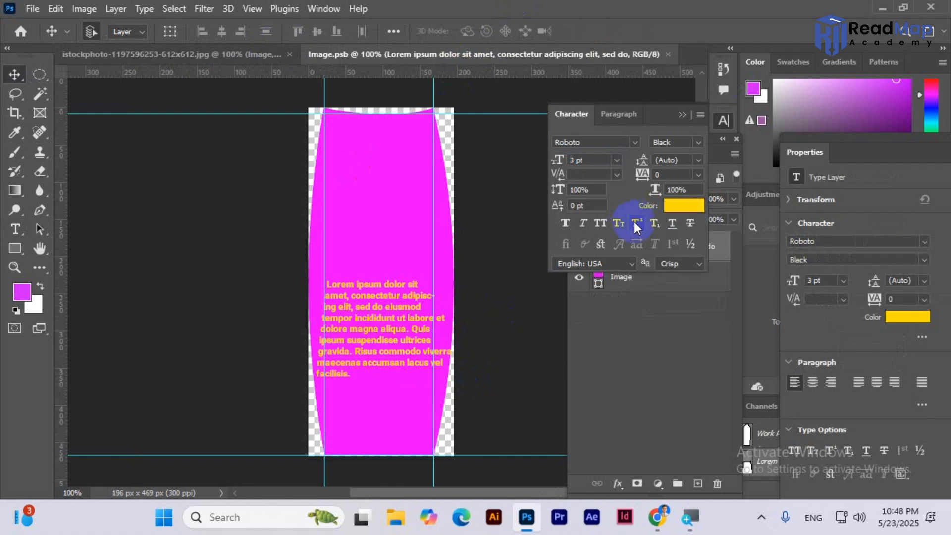
pyautogui.click(617, 328)
pyautogui.click(647, 250)
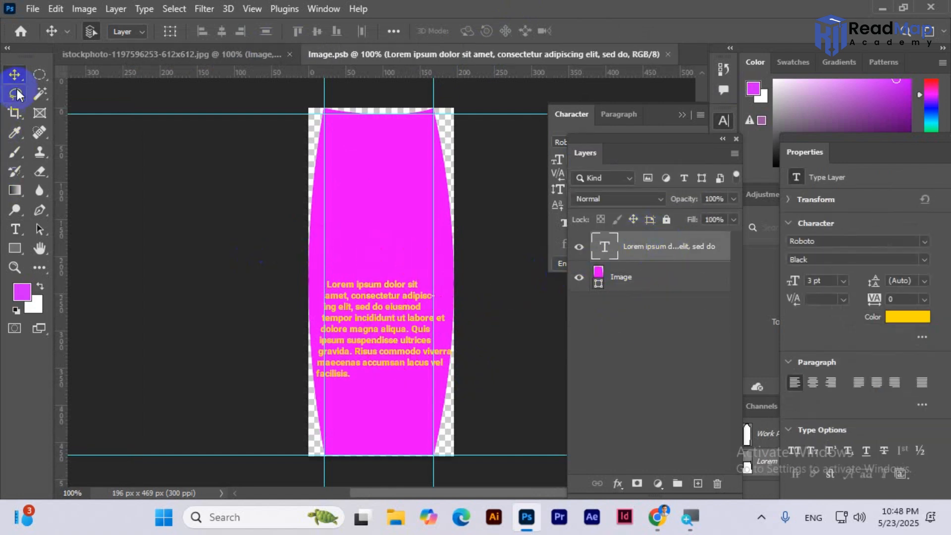
pyautogui.hotkey('ctrl', 't')
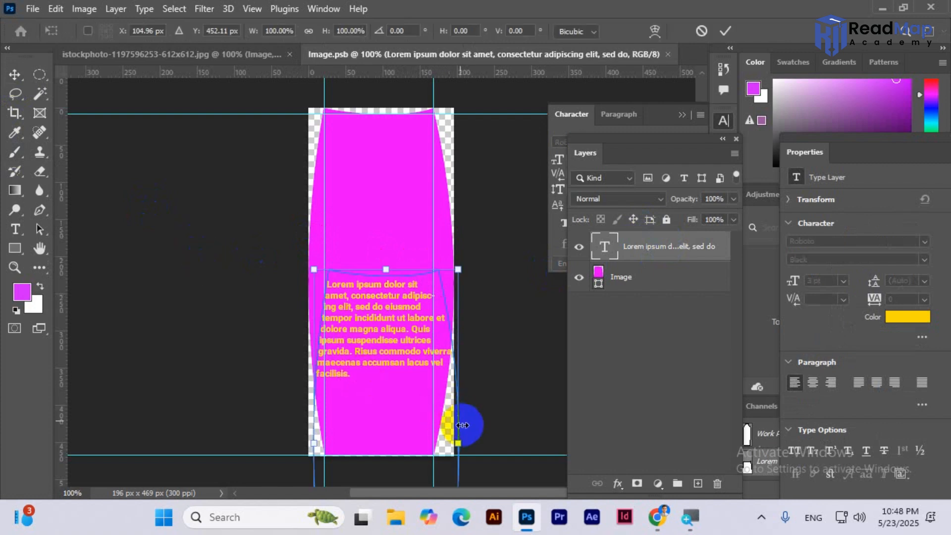
pyautogui.moveTo(458, 442); pyautogui.dragTo(439, 442)
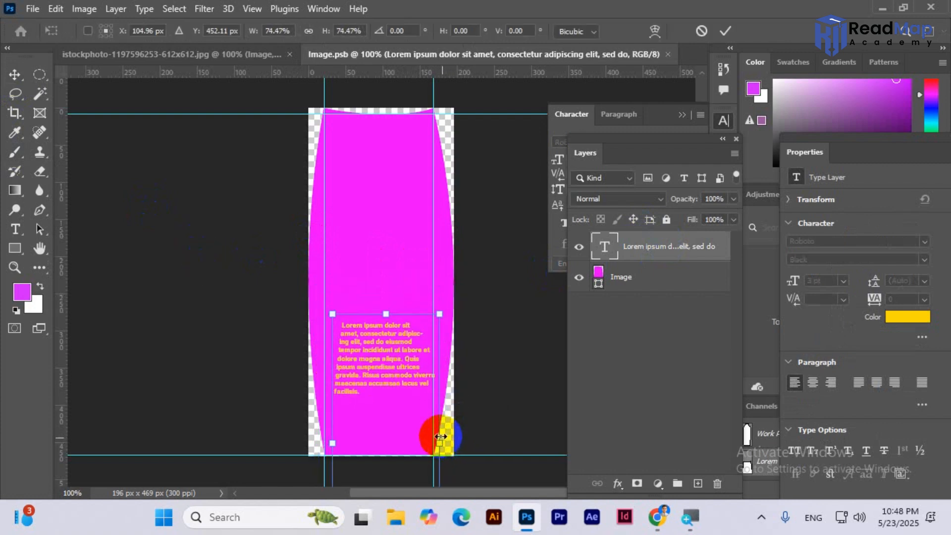
pyautogui.moveTo(385, 368); pyautogui.dragTo(372, 402)
pyautogui.press('Return')
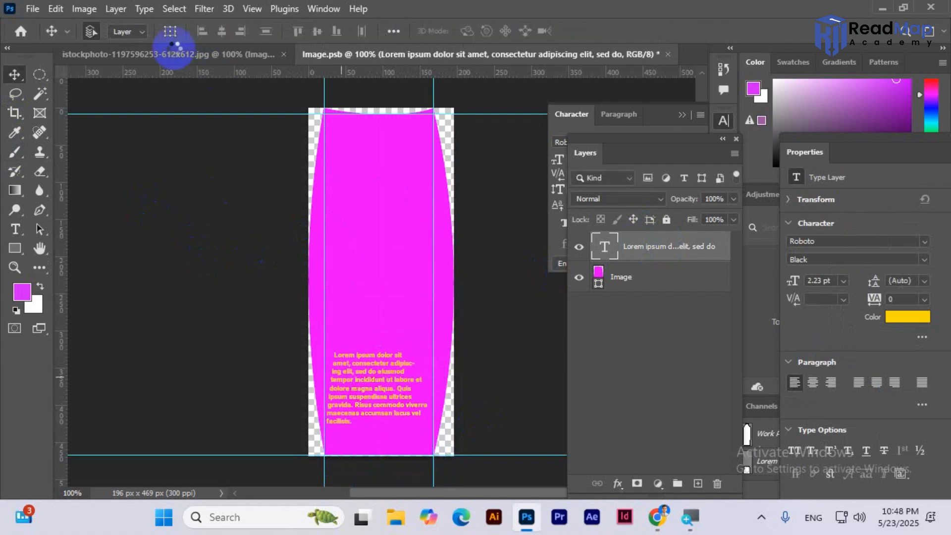
# Return to the bottle document and examine the Image layer's appearance along the bottle body from base to cap
pyautogui.click(142, 54)
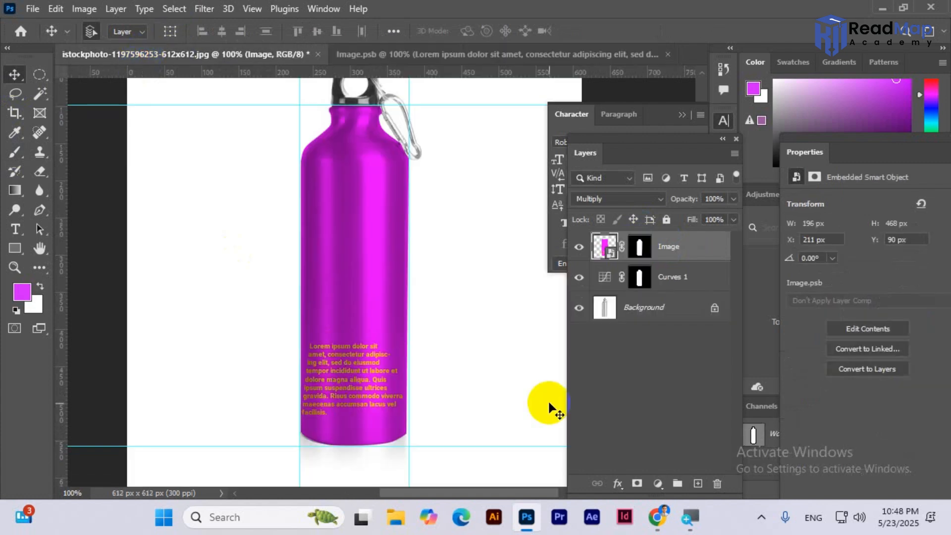
pyautogui.hotkey('ctrl', '+')
pyautogui.scroll(-3, 261, 375)
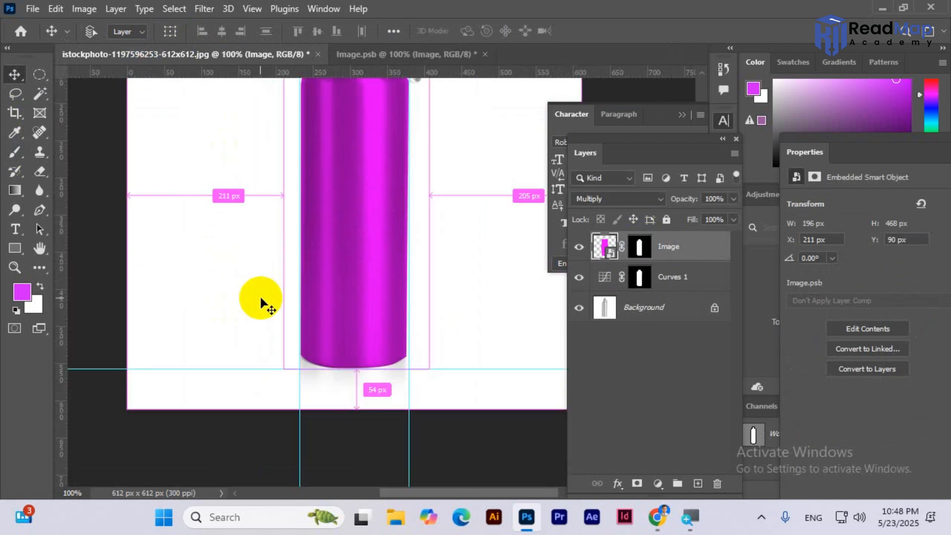
pyautogui.hotkey('shift', 'alt', 'n')
pyautogui.hotkey('shift', 'alt', 'm')
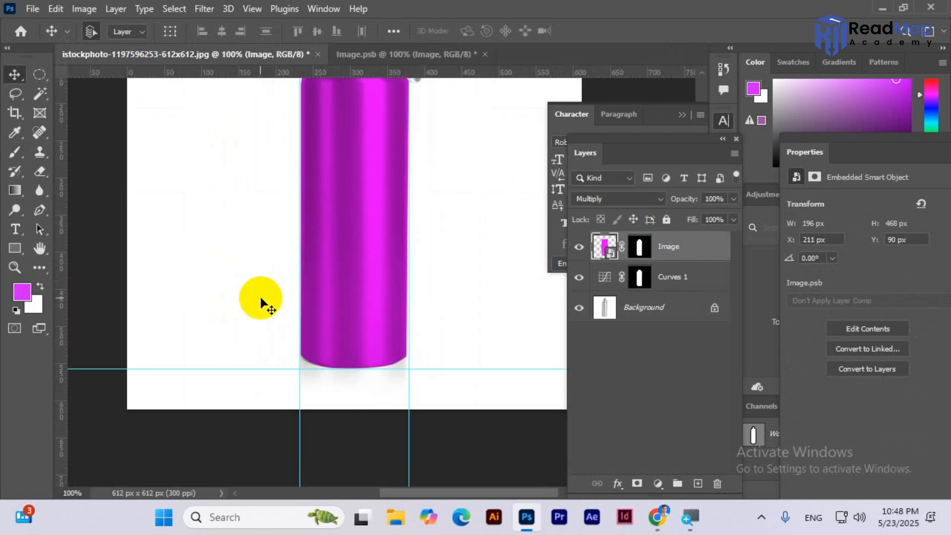
pyautogui.moveTo(396, 237)
pyautogui.mouseDown()
pyautogui.moveTo(385, 303)
pyautogui.moveTo(354, 357)
pyautogui.mouseUp()
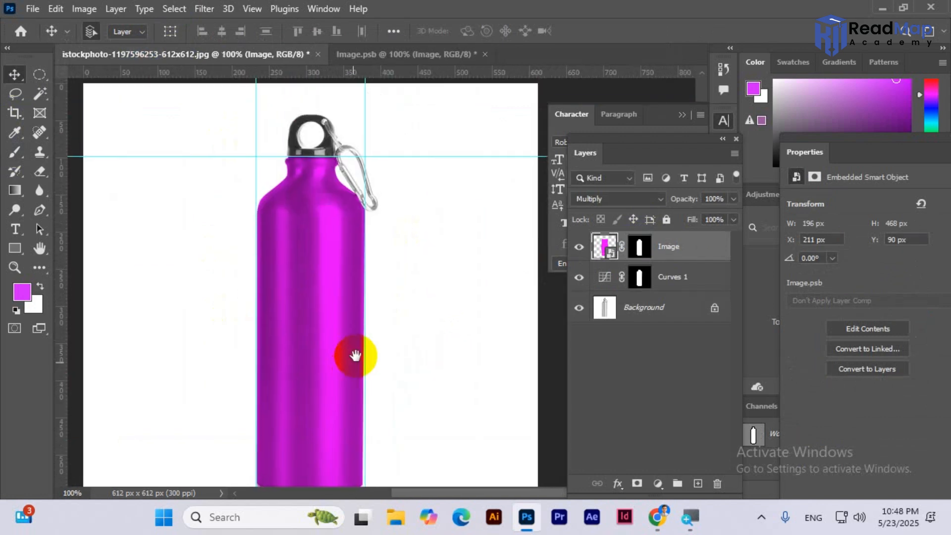
# Duplicate the Background layer and rename the copy Shine
pyautogui.click(632, 321)
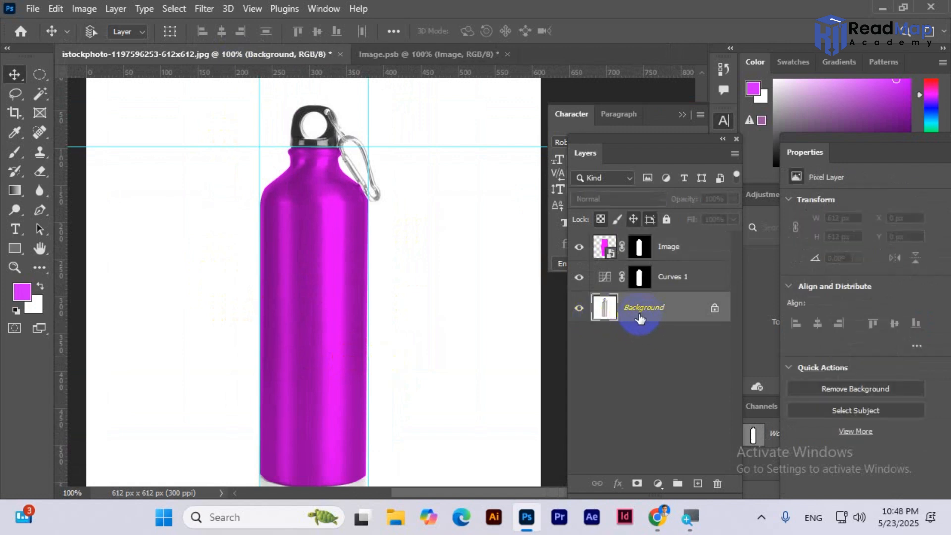
pyautogui.hotkey('ctrl', 'j')
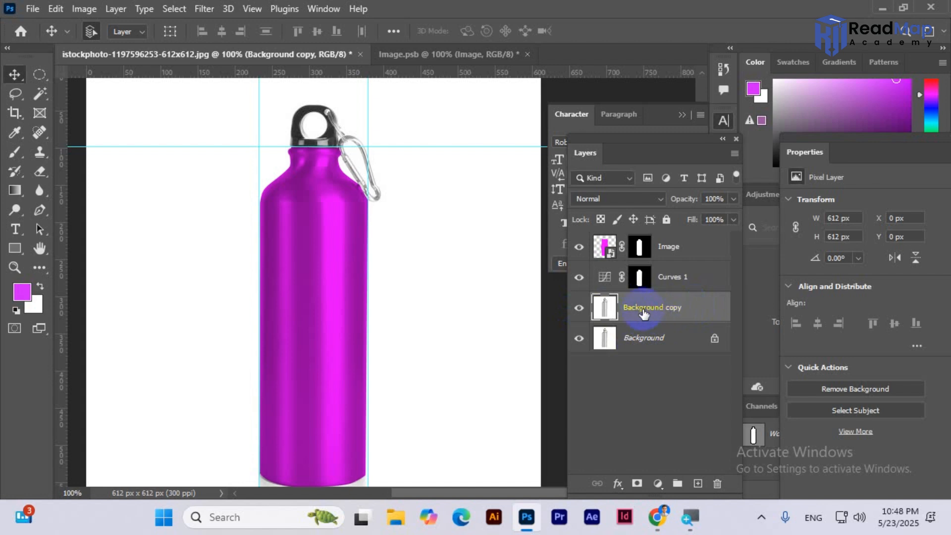
pyautogui.doubleClick(644, 308)
pyautogui.click(347, 292)
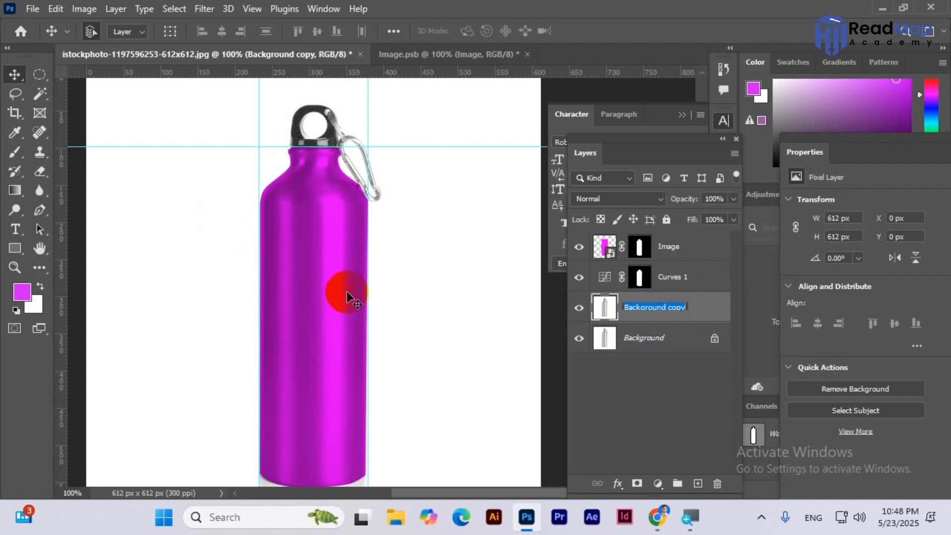
pyautogui.write('B')
pyautogui.write('hine')
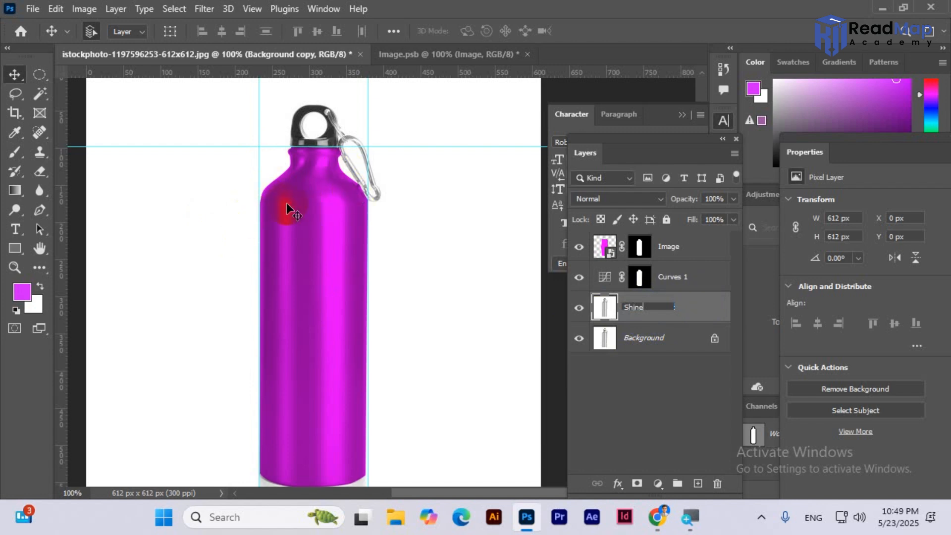
pyautogui.click(687, 308)
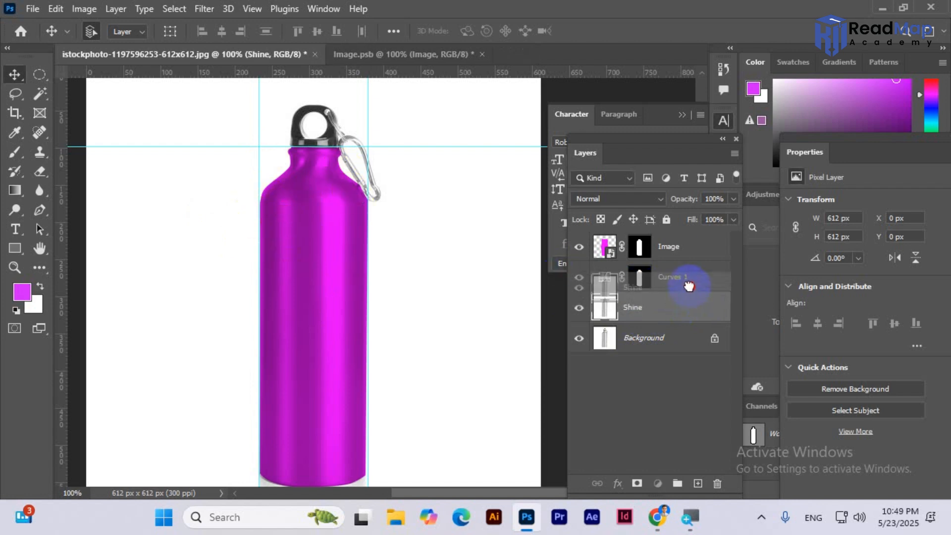
# Move the Shine layer above the Image layer and compare the bottle with Shine hidden and shown
pyautogui.moveTo(677, 310); pyautogui.dragTo(683, 241)
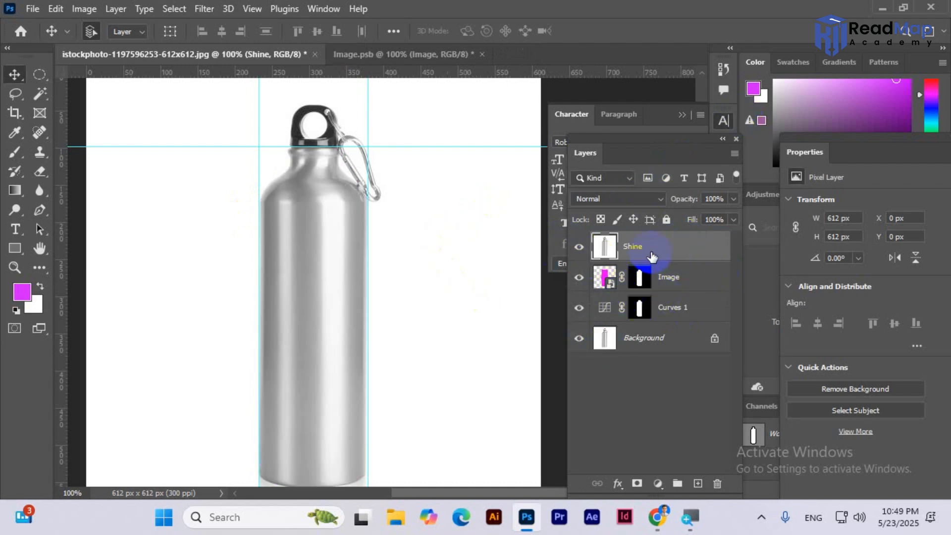
pyautogui.click(578, 246)
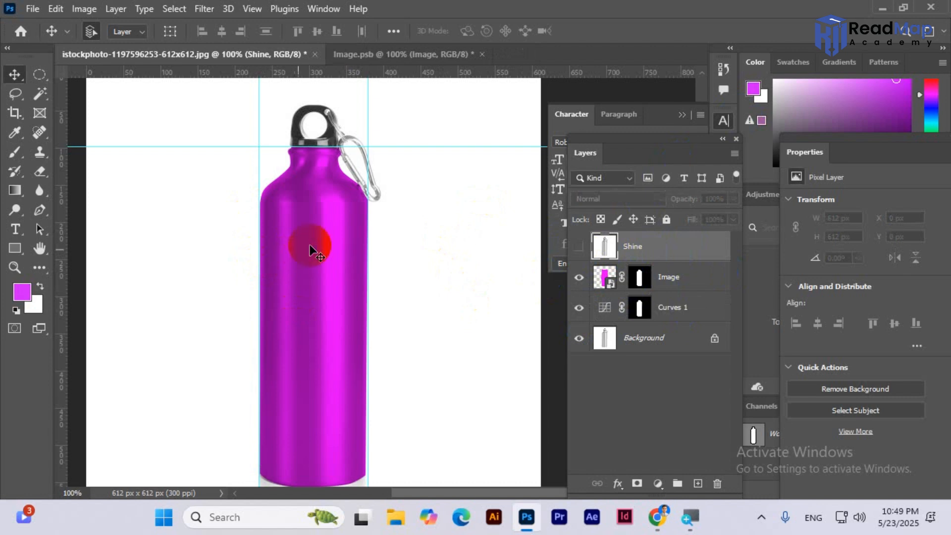
pyautogui.click(579, 251)
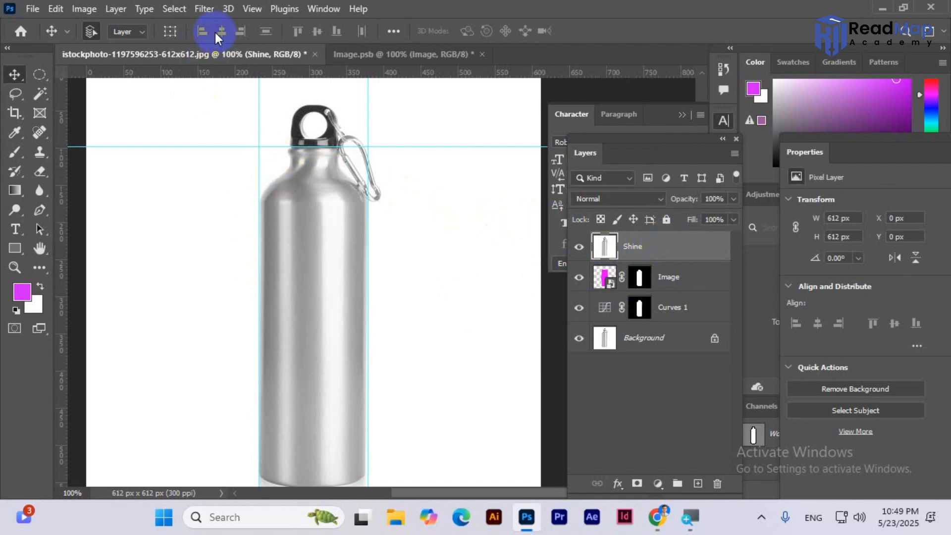
# Start a Camera Raw Filter on the Shine layer and lower its Exposure to -3.05
pyautogui.click(202, 11)
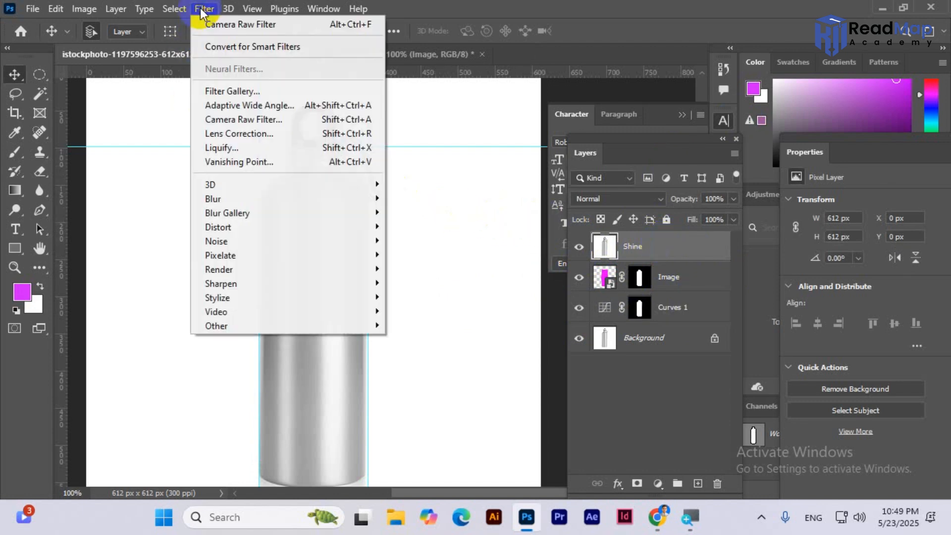
pyautogui.click(221, 121)
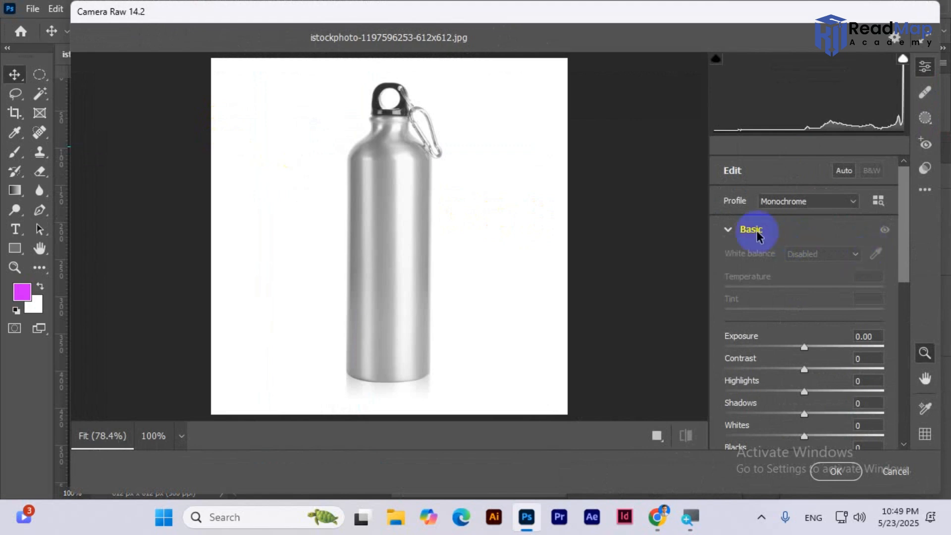
pyautogui.click(729, 230)
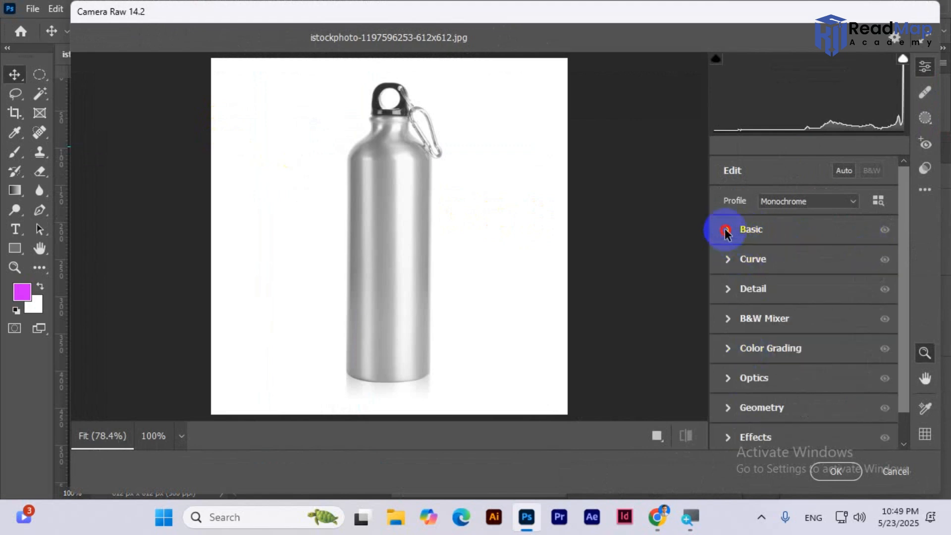
pyautogui.click(726, 230)
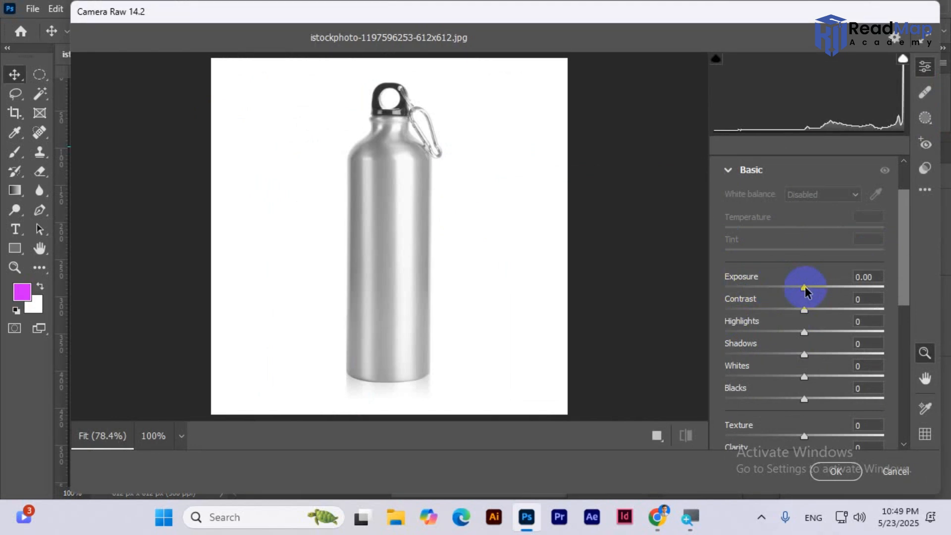
pyautogui.moveTo(805, 292); pyautogui.dragTo(719, 297)
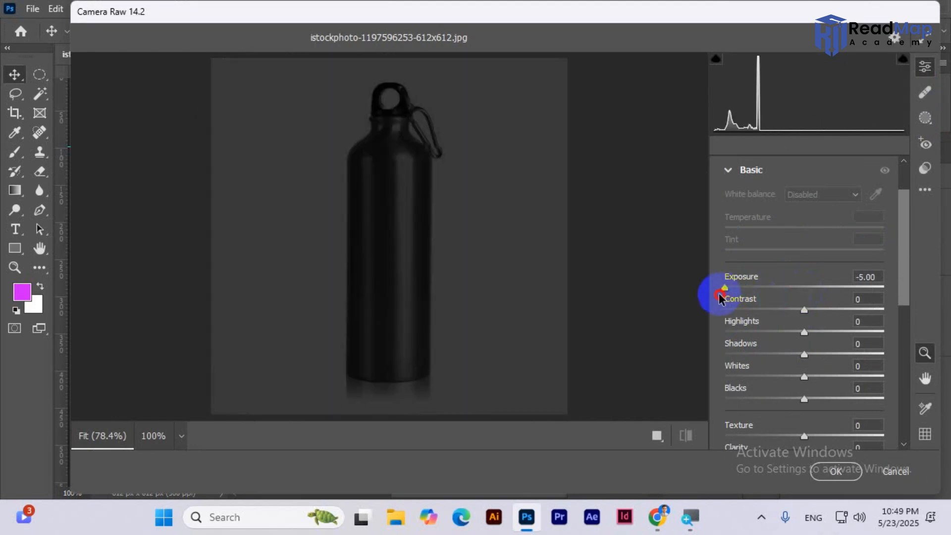
pyautogui.moveTo(718, 298); pyautogui.dragTo(757, 298)
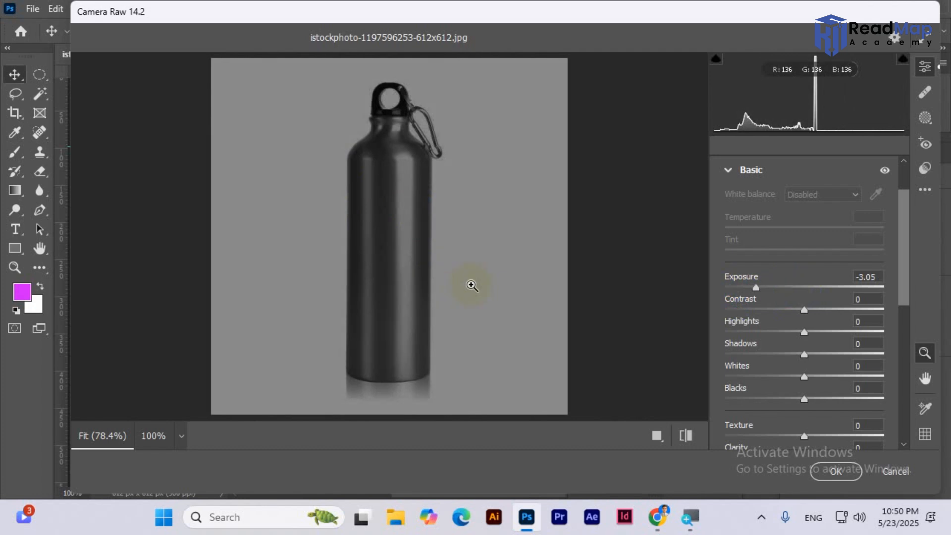
# Auto-adjust the Whites to +73 and apply the Camera Raw Filter to the Shine layer
pyautogui.scroll(-3, 826, 337)
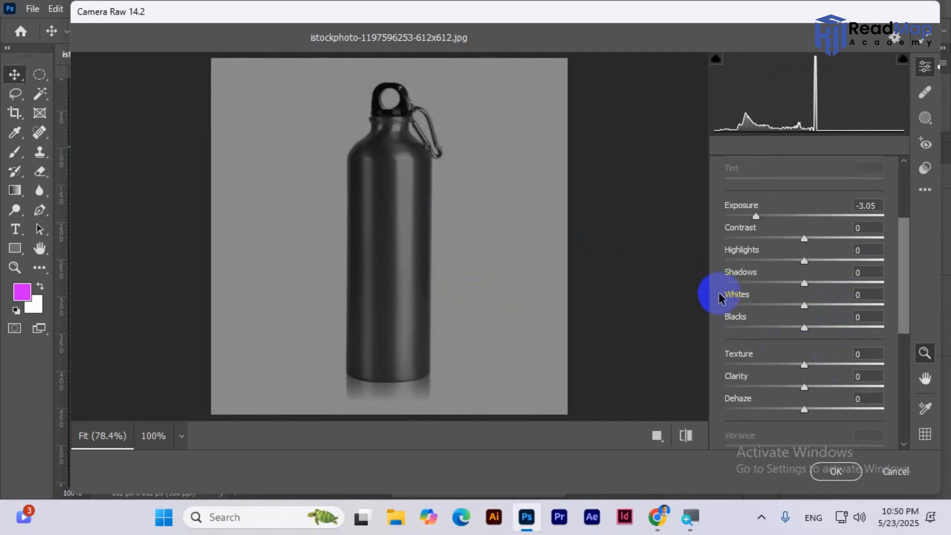
pyautogui.moveTo(770, 301)
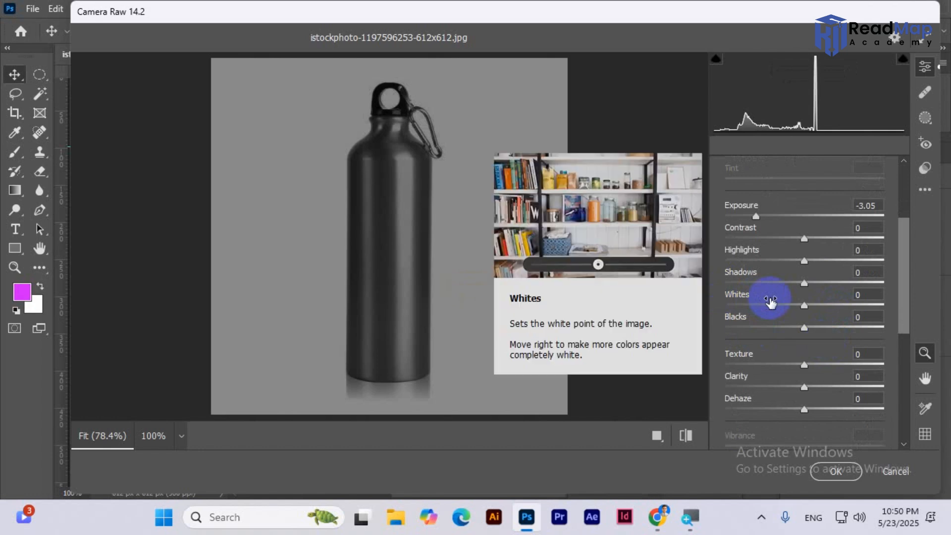
pyautogui.press('shift')
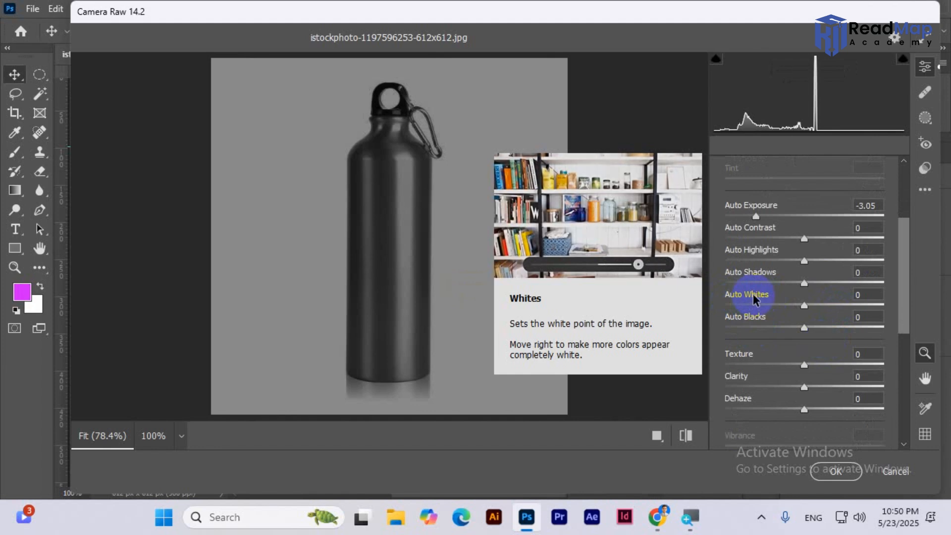
pyautogui.keyDown('shift'); pyautogui.doubleClick(753, 297); pyautogui.keyUp('shift')
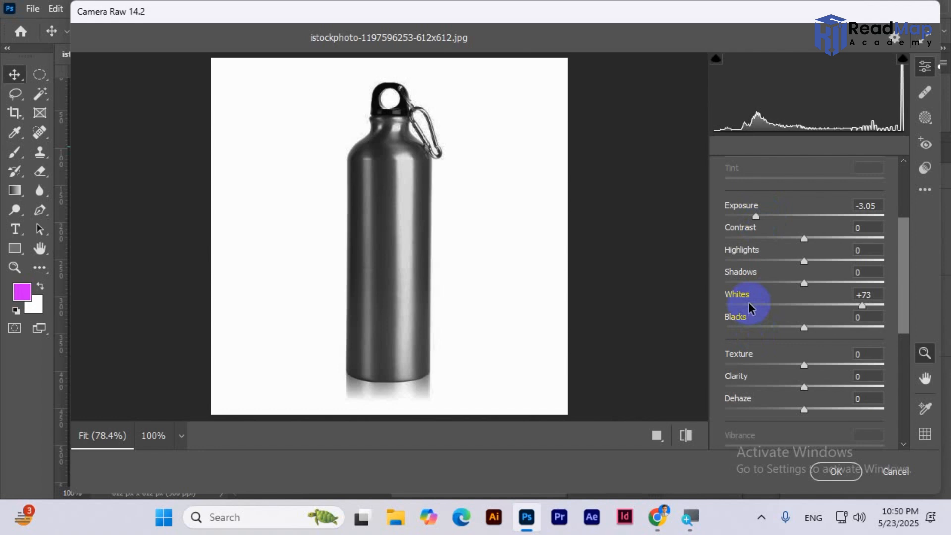
pyautogui.click(828, 471)
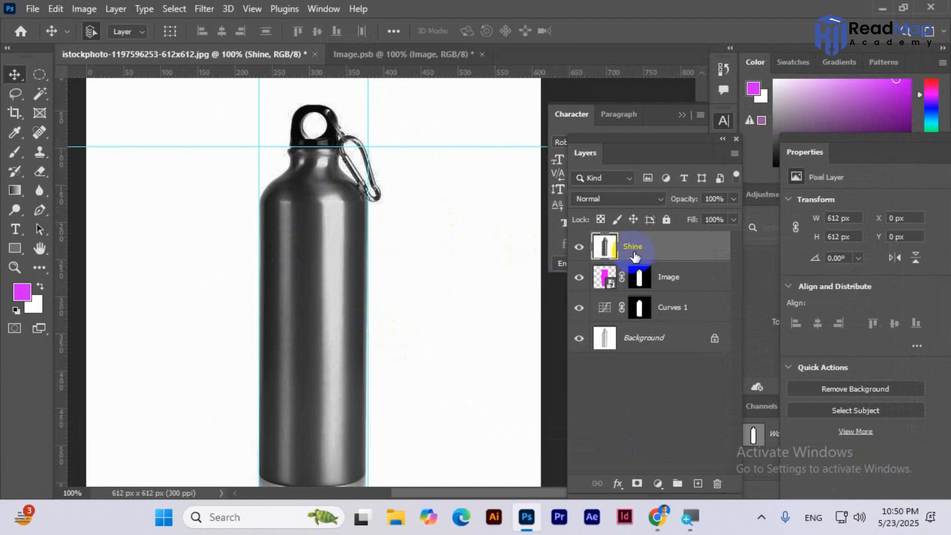
# Set the Shine layer's blend mode to Screen
pyautogui.click(602, 201)
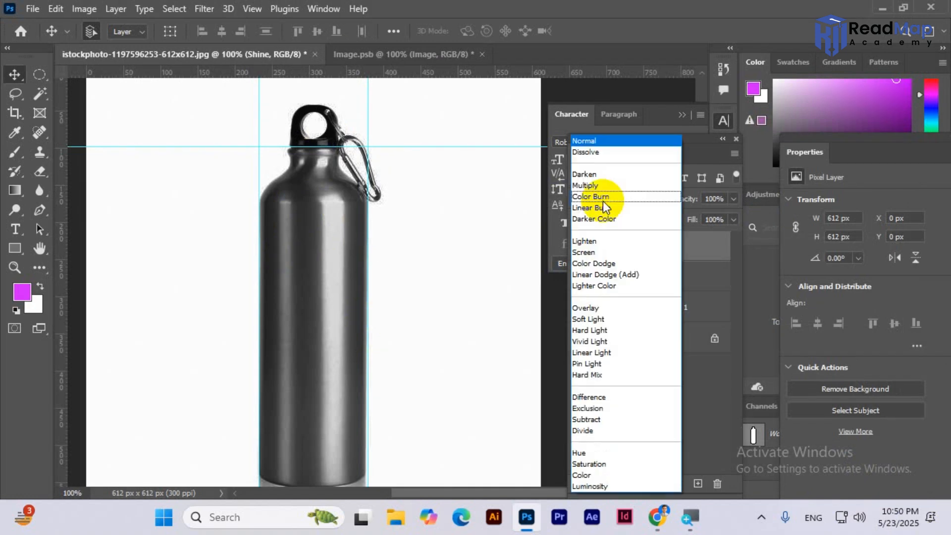
pyautogui.click(587, 252)
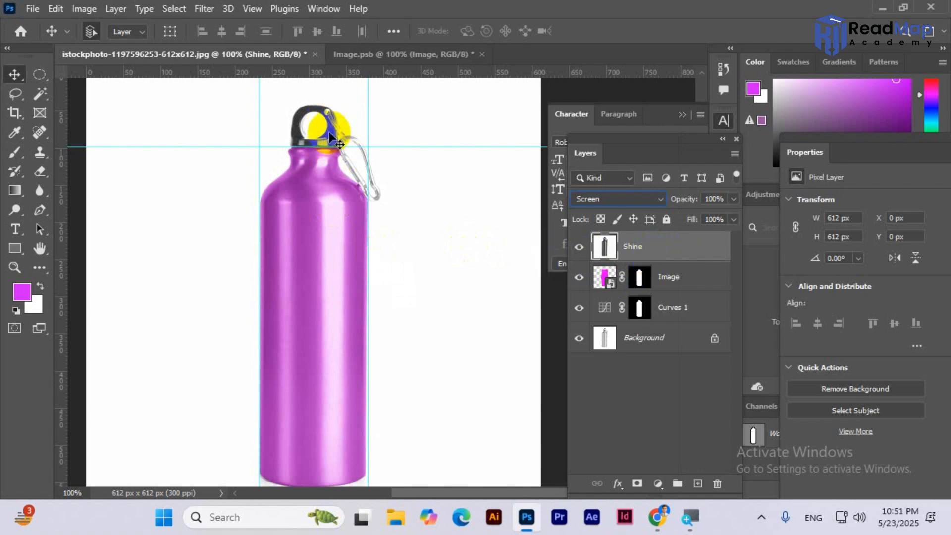
# Start a Pen path at the black cap's top edge and trace its left side, base and lower right side
pyautogui.hotkey('ctrl', '+')
pyautogui.hotkey('ctrl', '+')
pyautogui.hotkey('ctrl', '+')
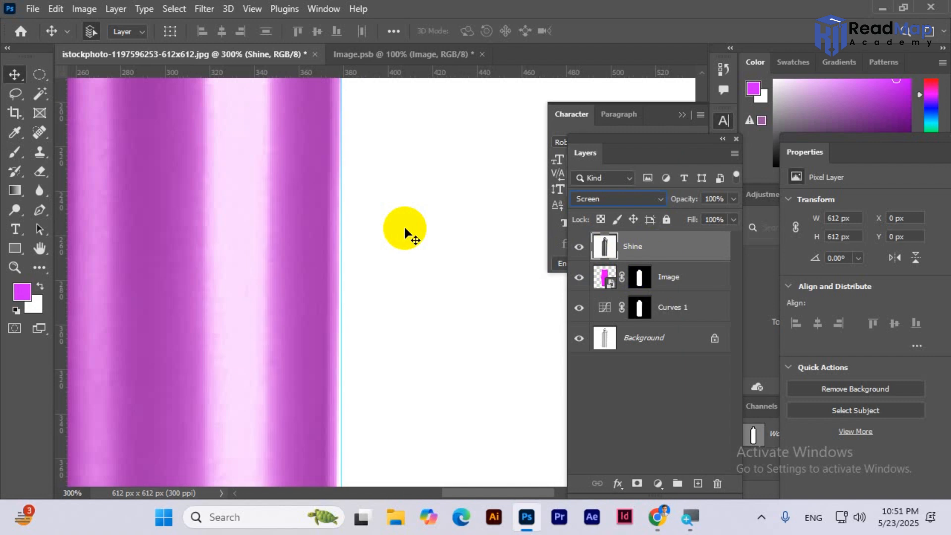
pyautogui.moveTo(333, 206); pyautogui.dragTo(440, 417)
pyautogui.moveTo(400, 213); pyautogui.dragTo(431, 414)
pyautogui.moveTo(363, 278); pyautogui.dragTo(340, 471)
pyautogui.hotkey('ctrl', '+')
pyautogui.hotkey('ctrl', '+')
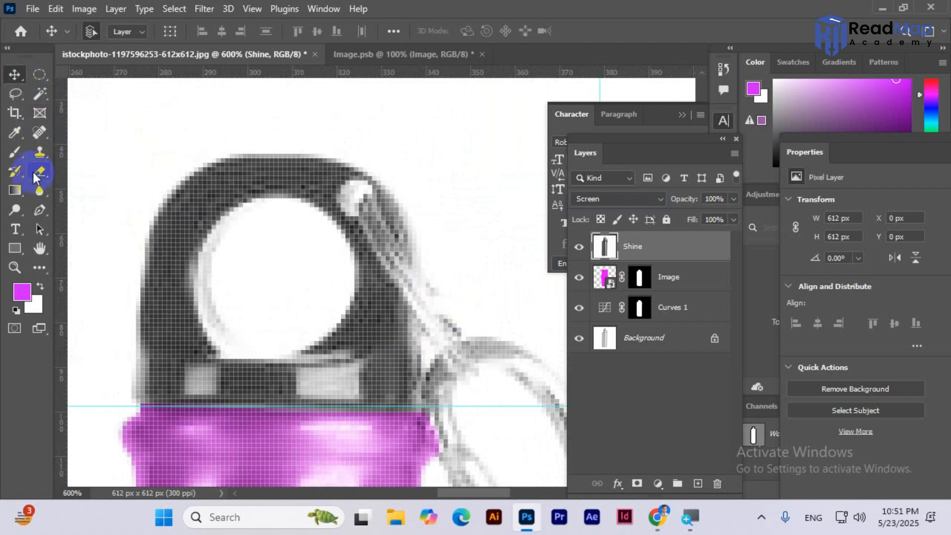
pyautogui.click(40, 210)
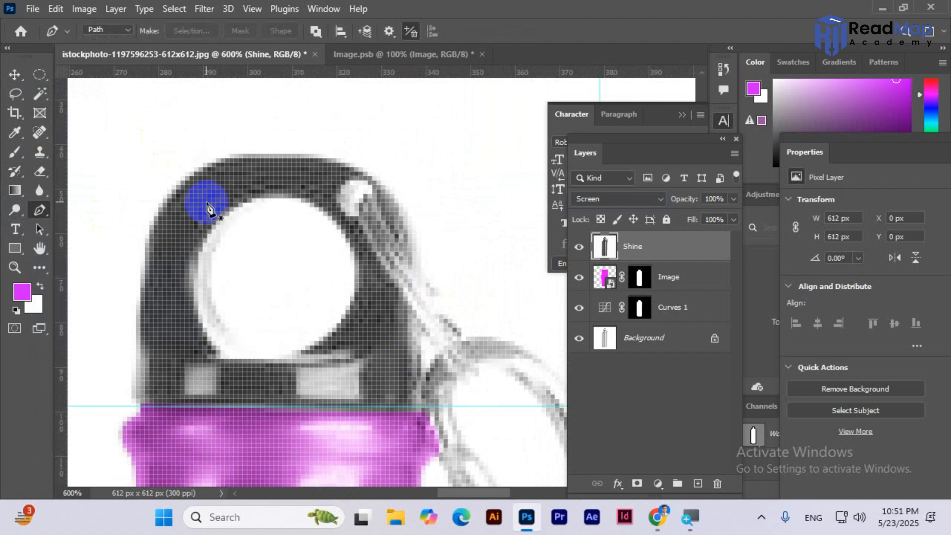
pyautogui.click(226, 157)
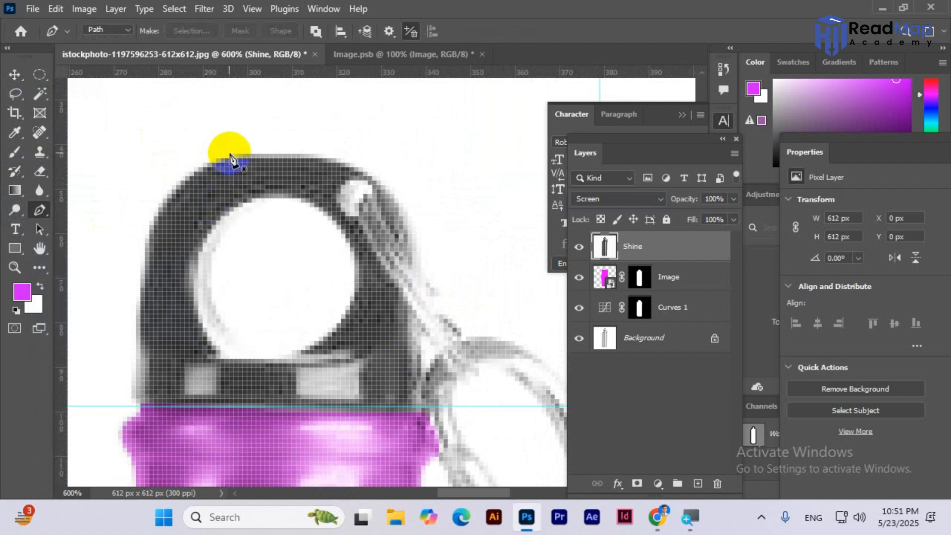
pyautogui.click(145, 243)
pyautogui.click(138, 316)
pyautogui.click(136, 349)
pyautogui.click(133, 391)
pyautogui.click(411, 409)
pyautogui.click(407, 304)
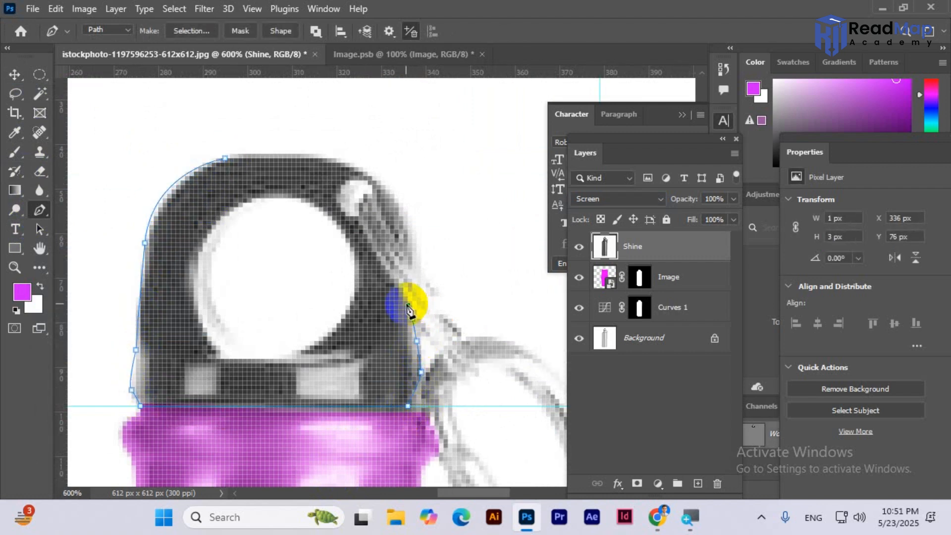
# Continue the cap path around the carabiner clip and close it along the cap's curved upper edge
pyautogui.click(367, 238)
pyautogui.click(372, 193)
pyautogui.click(389, 234)
pyautogui.scroll(3, 348, 123)
pyautogui.click(406, 235)
pyautogui.moveTo(406, 235); pyautogui.dragTo(330, 199)
pyautogui.click(101, 193)
pyautogui.hotkey('ctrl', 'z')
pyautogui.moveTo(101, 193); pyautogui.dragTo(64, 208)
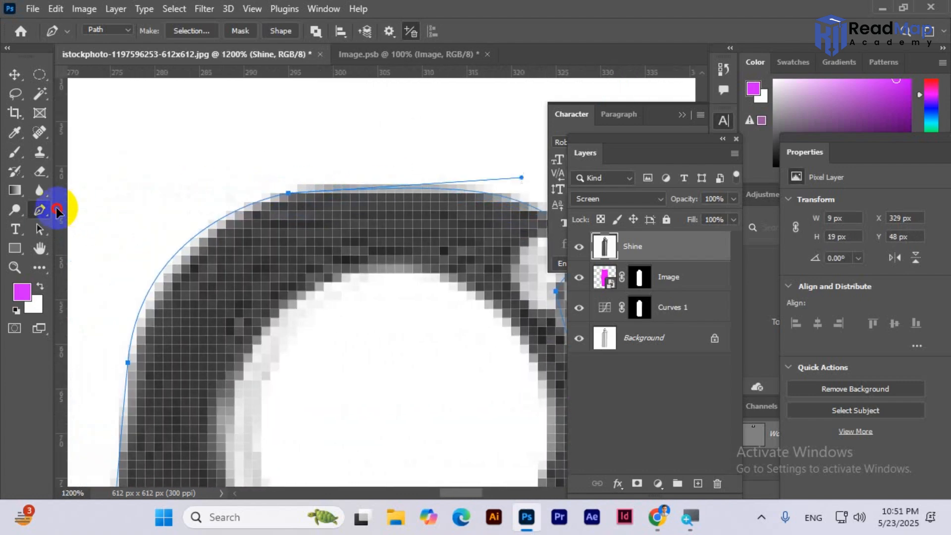
pyautogui.moveTo(339, 239); pyautogui.dragTo(187, 217)
pyautogui.hotkey('ctrl', 'z')
pyautogui.hotkey('ctrl', 'z')
pyautogui.moveTo(502, 280); pyautogui.dragTo(480, 244)
pyautogui.moveTo(368, 181); pyautogui.dragTo(308, 166)
pyautogui.moveTo(136, 172); pyautogui.dragTo(113, 186)
pyautogui.moveTo(326, 222); pyautogui.dragTo(358, 159)
pyautogui.hotkey('ctrl', '-')
pyautogui.hotkey('ctrl', '-')
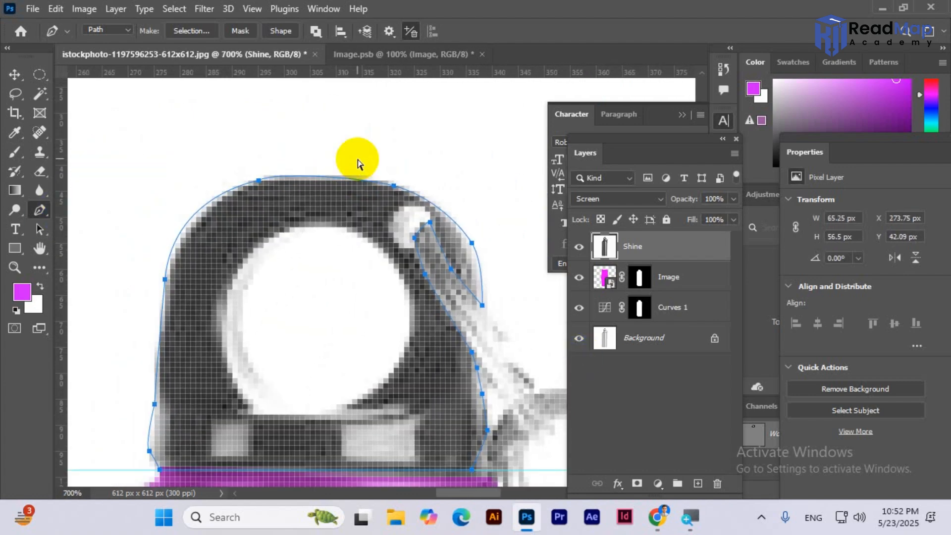
# Convert the cap path to a selection and subtract the cap's round hole with an elliptical selection
pyautogui.hotkey('ctrl', 'Return')
pyautogui.moveTo(352, 224); pyautogui.dragTo(352, 176)
pyautogui.click(40, 76)
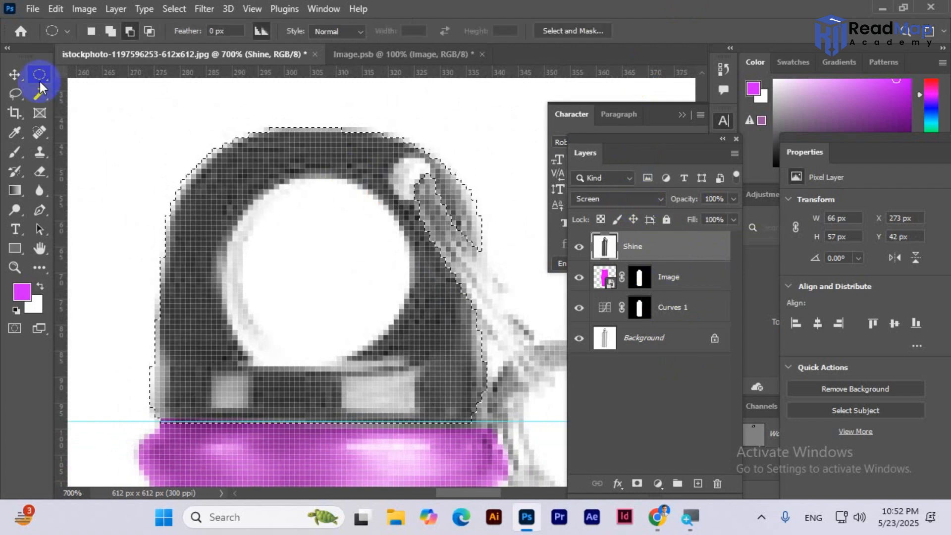
pyautogui.click(129, 32)
pyautogui.moveTo(232, 178); pyautogui.dragTo(410, 355)
pyautogui.moveTo(237, 246); pyautogui.dragTo(352, 342)
pyautogui.moveTo(248, 292); pyautogui.dragTo(332, 361)
pyautogui.moveTo(256, 330); pyautogui.dragTo(292, 355)
pyautogui.hotkey('ctrl', '-')
pyautogui.hotkey('ctrl', '-')
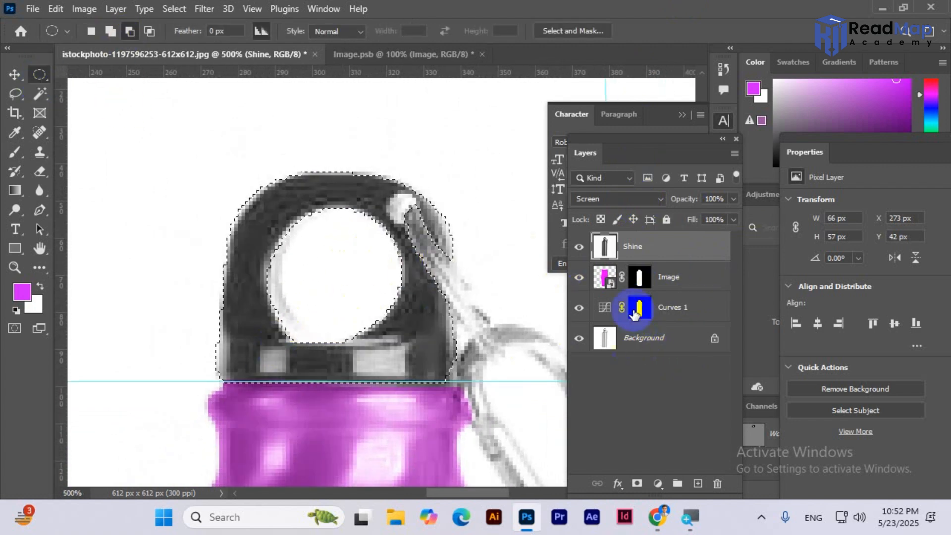
# Add a black (#000000) Solid Color fill layer directly above the Image layer, masked by the cap selection
pyautogui.click(643, 341)
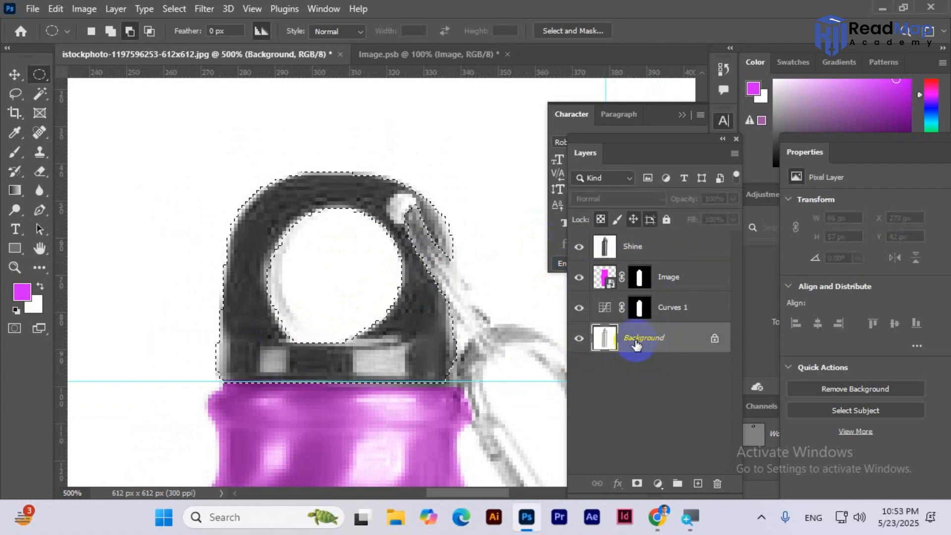
pyautogui.click(668, 281)
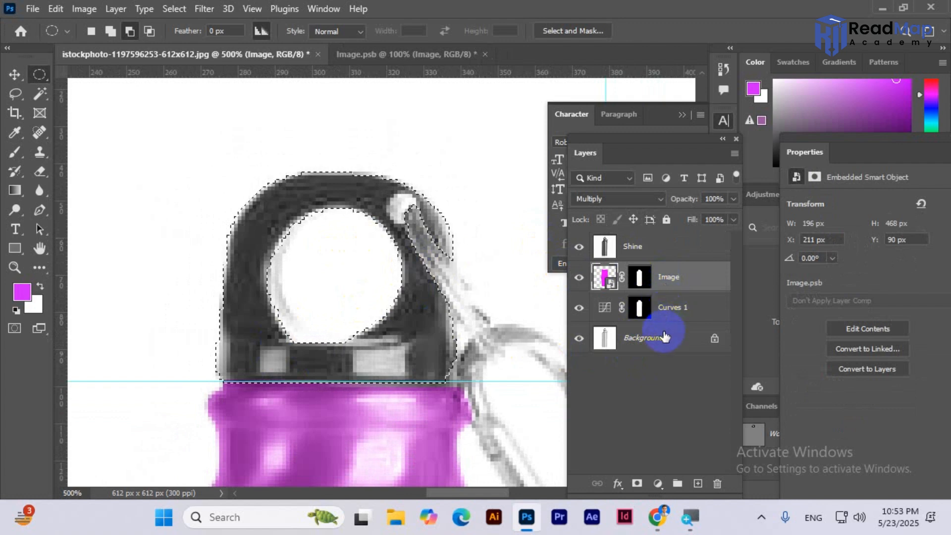
pyautogui.click(663, 338)
pyautogui.click(675, 283)
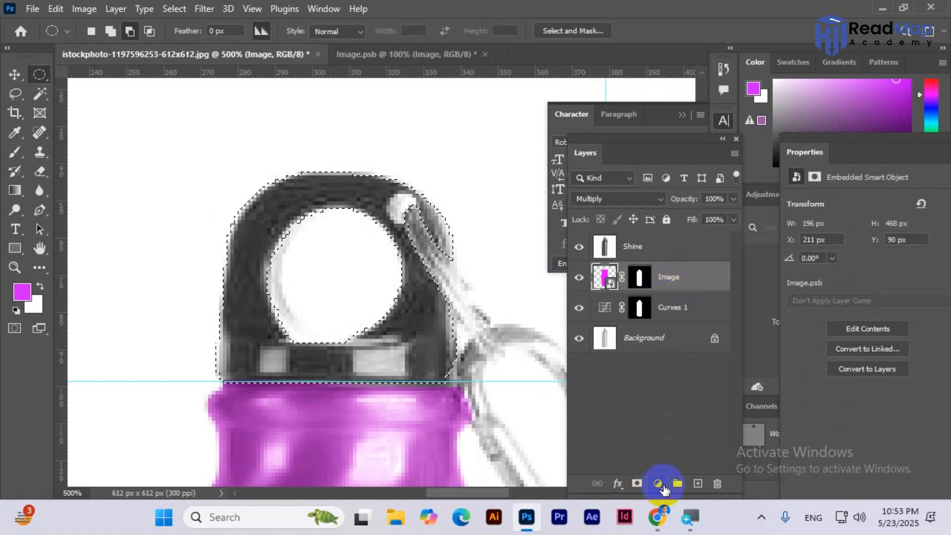
pyautogui.click(696, 487)
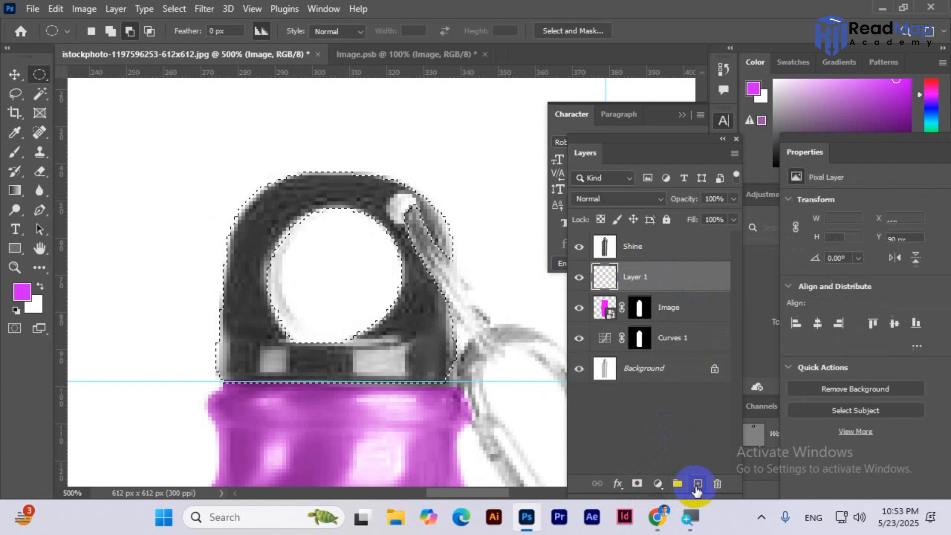
pyautogui.click(658, 488)
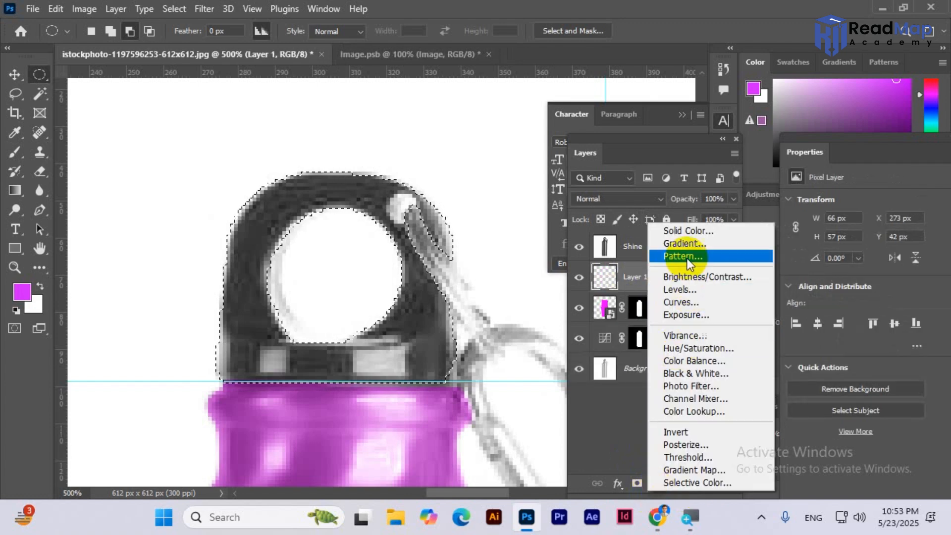
pyautogui.click(690, 231)
pyautogui.moveTo(425, 332); pyautogui.dragTo(371, 384)
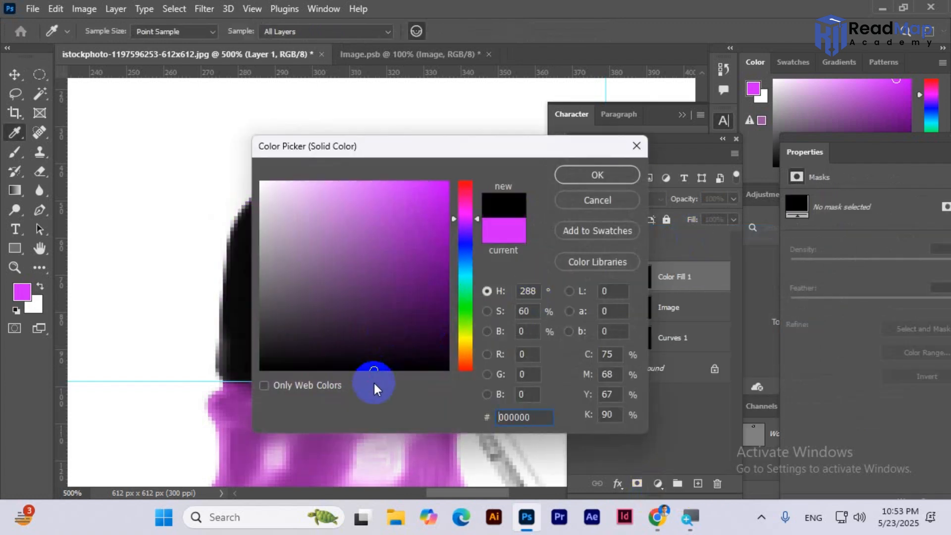
pyautogui.click(597, 175)
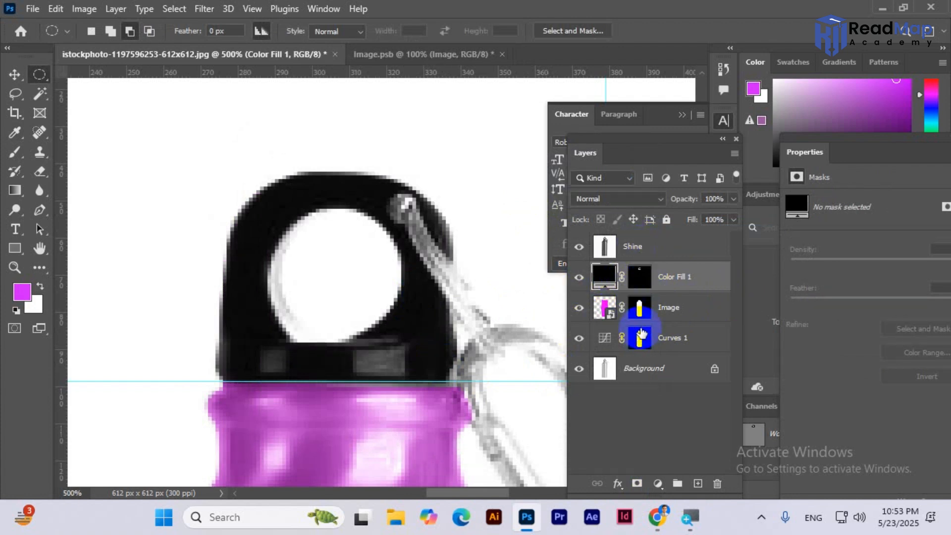
# Duplicate the Image and Color Fill 1 layers and place the original Color Fill 1 beneath Image copy
pyautogui.click(625, 250)
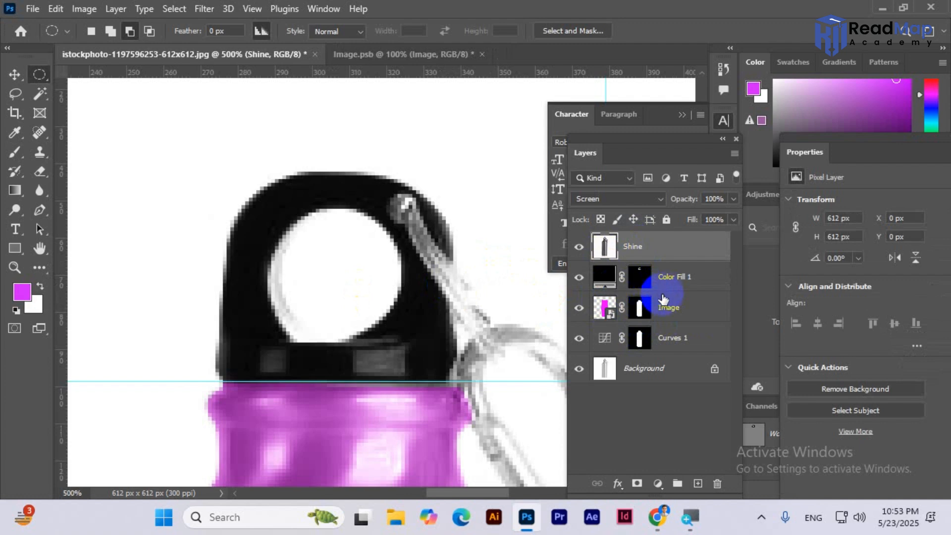
pyautogui.click(667, 315)
pyautogui.hotkey('ctrl', 'j')
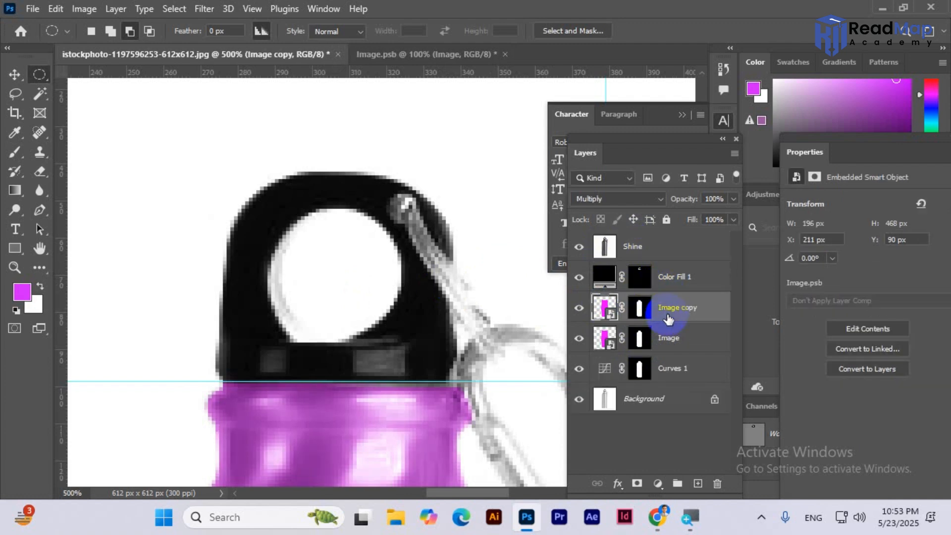
pyautogui.click(672, 278)
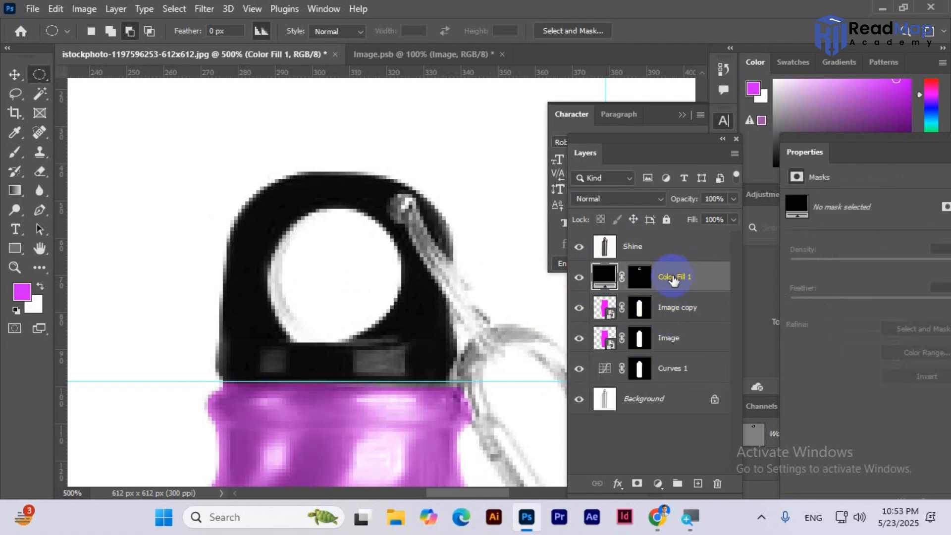
pyautogui.hotkey('ctrl', 'j')
pyautogui.click(665, 319)
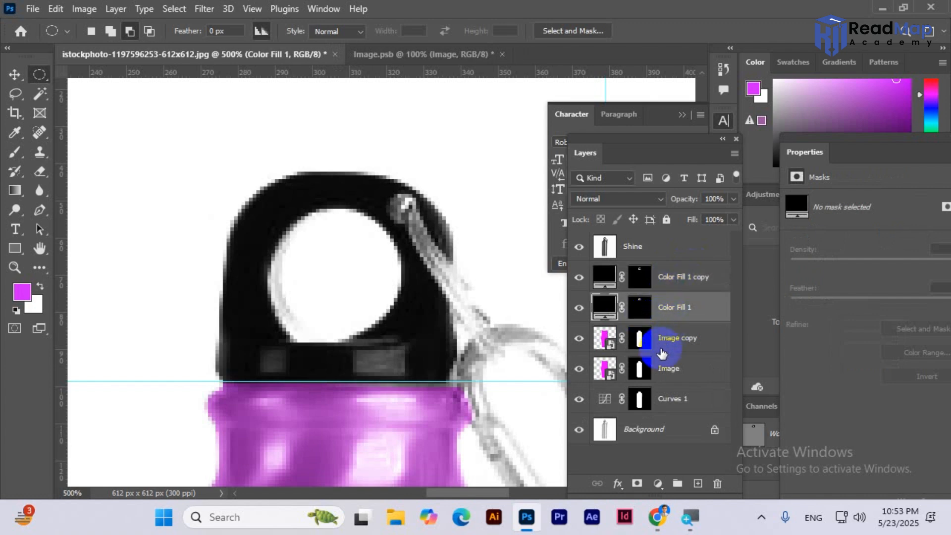
pyautogui.click(668, 339)
pyautogui.click(668, 309)
pyautogui.moveTo(668, 310); pyautogui.dragTo(664, 349)
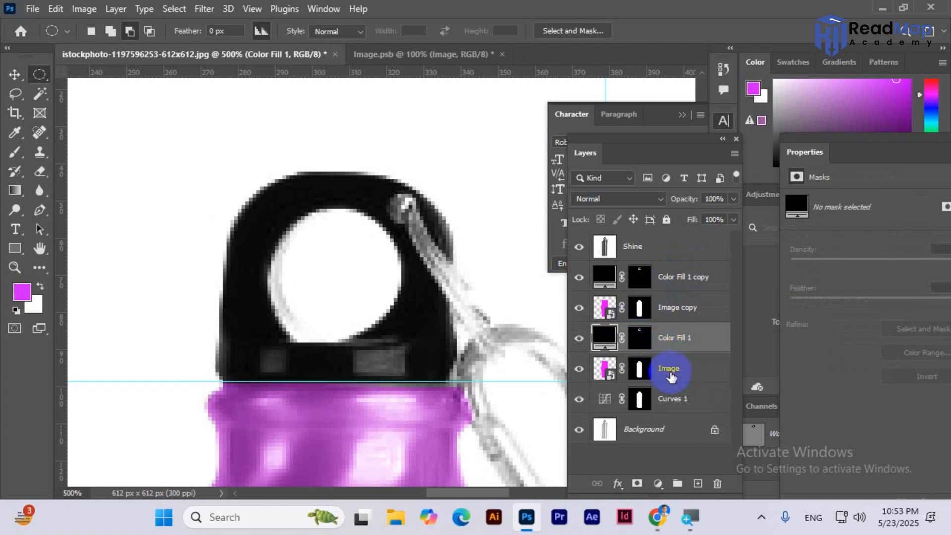
# Merge Color Fill 1 copy and Image copy into one layer and place it below the Image layer
pyautogui.click(667, 272)
pyautogui.keyDown('shift'); pyautogui.click(674, 318); pyautogui.keyUp('shift')
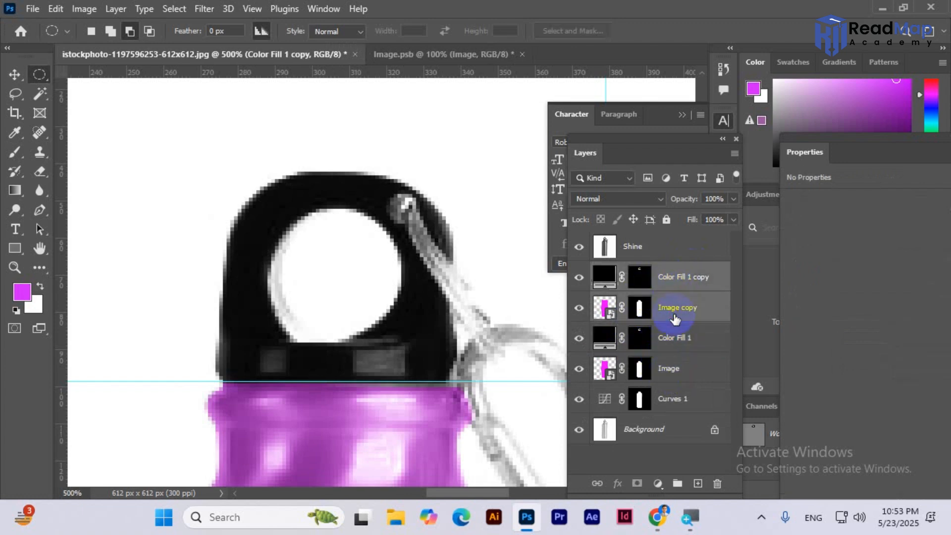
pyautogui.hotkey('ctrl', 'e')
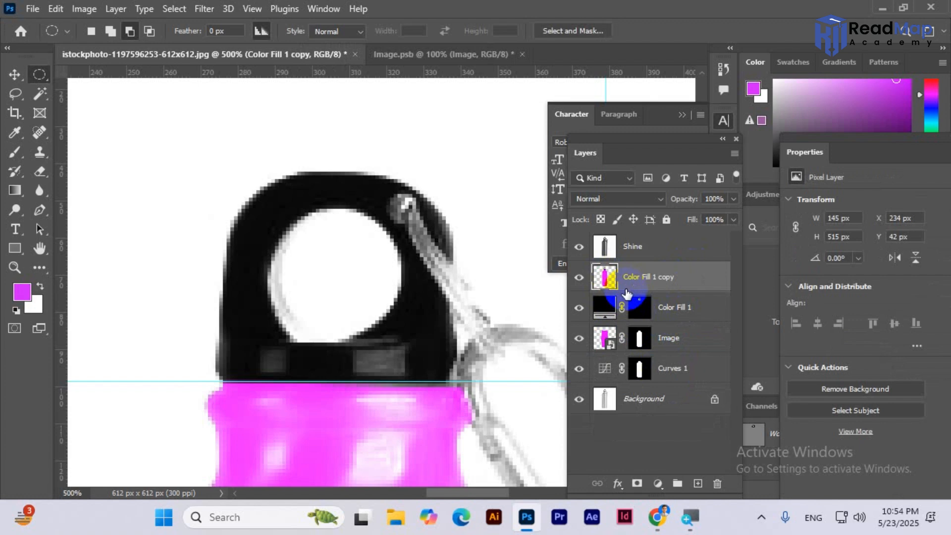
pyautogui.moveTo(646, 287); pyautogui.dragTo(640, 356)
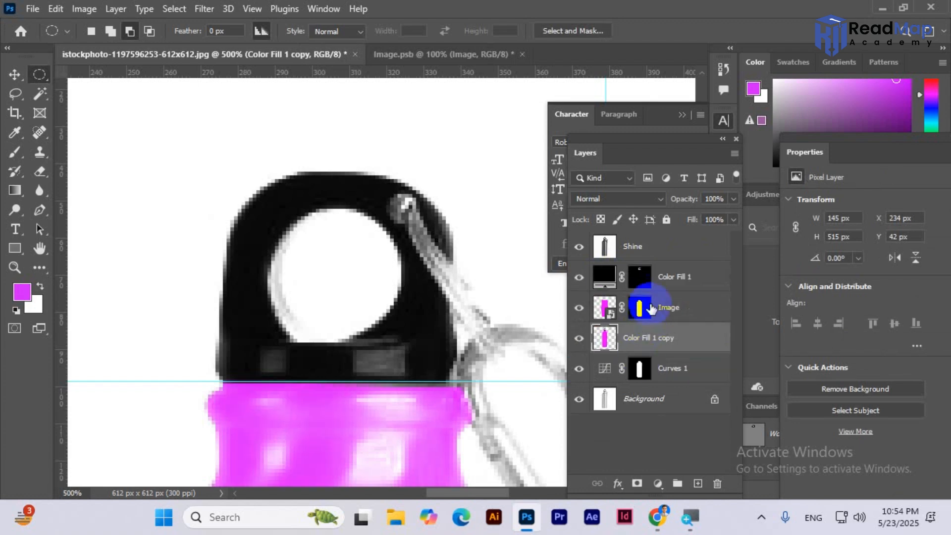
pyautogui.scroll(-5, 290, 347)
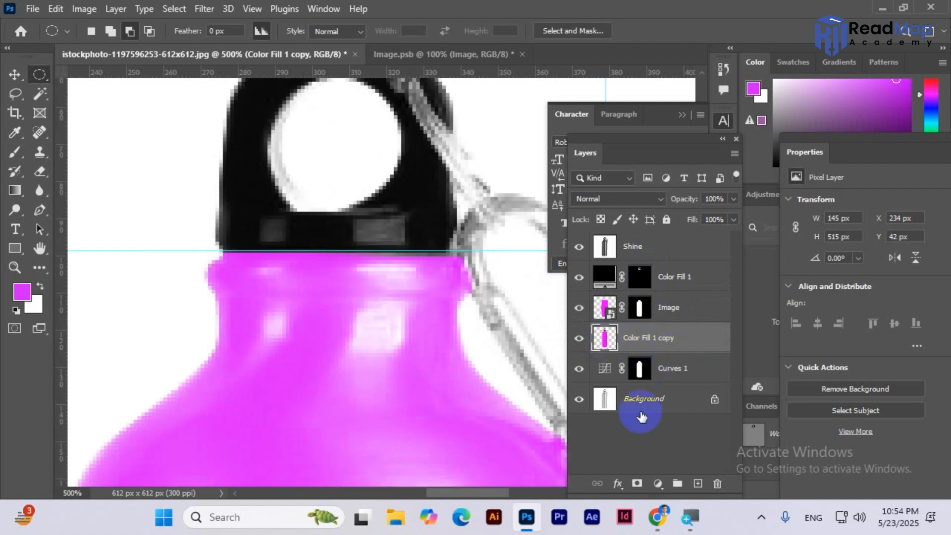
pyautogui.click(637, 484)
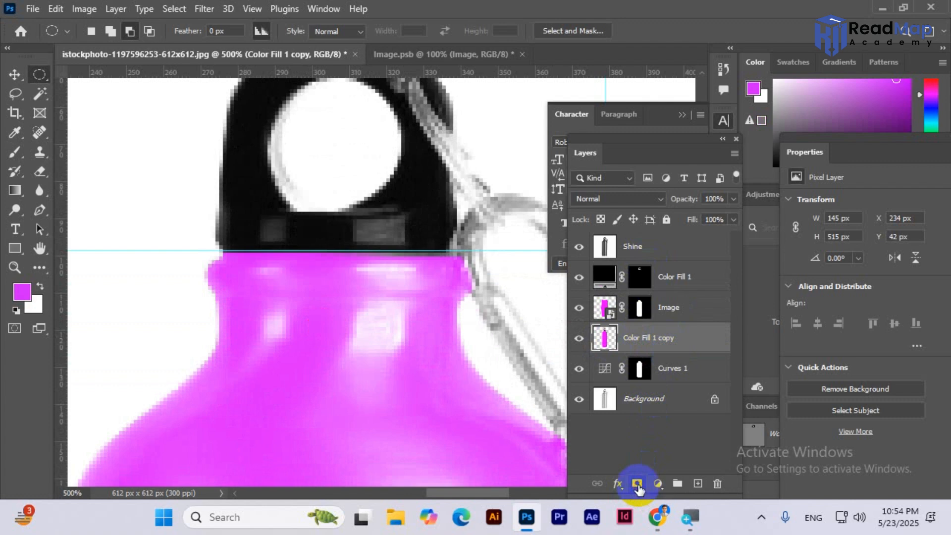
pyautogui.click(639, 338)
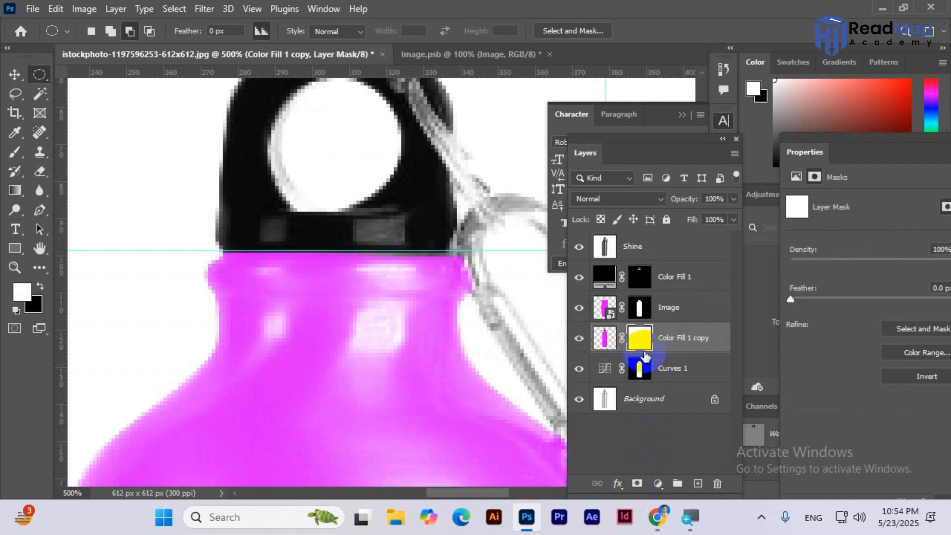
pyautogui.hotkey('ctrl', 'z')
# Load the merged copy's outline as a selection and create a magenta (#d11bff) Solid Color fill layer from it
pyautogui.keyDown('ctrl'); pyautogui.click(608, 344); pyautogui.keyUp('ctrl')
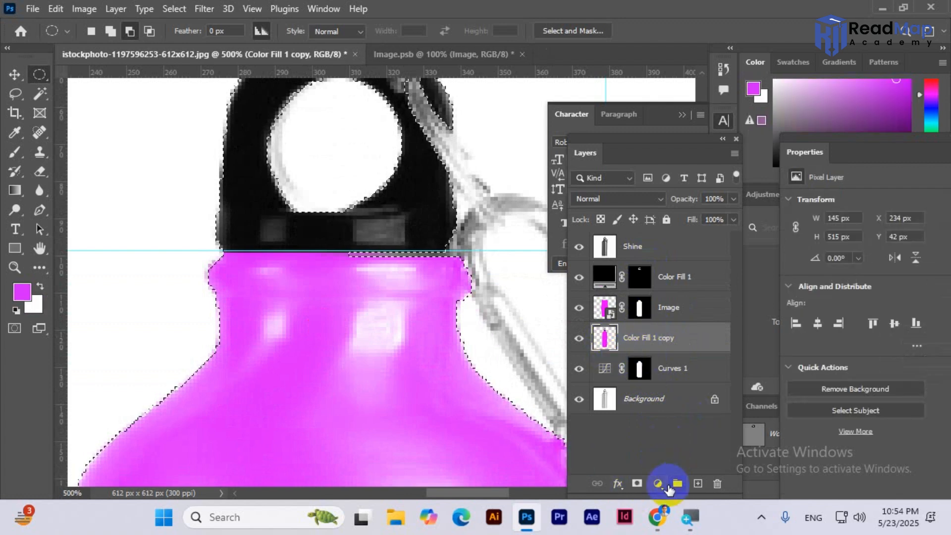
pyautogui.click(666, 486)
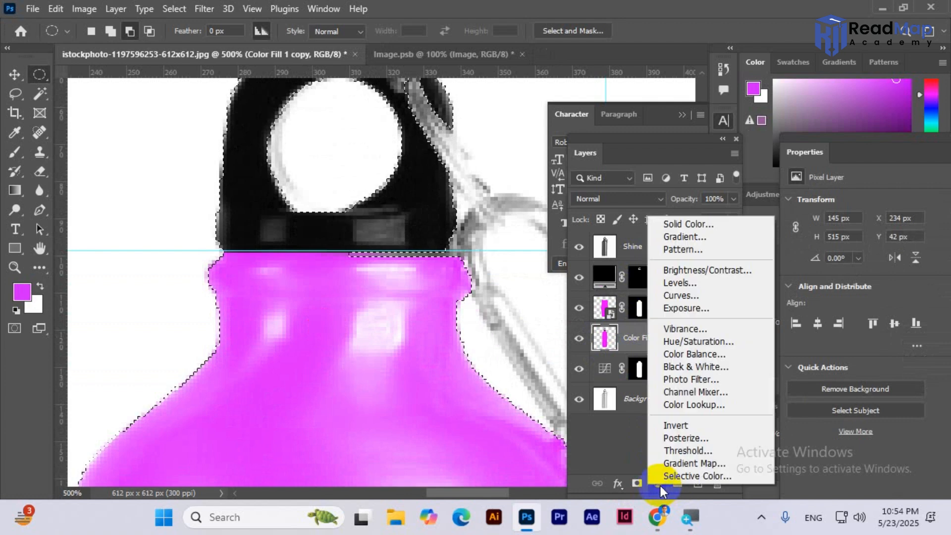
pyautogui.click(684, 226)
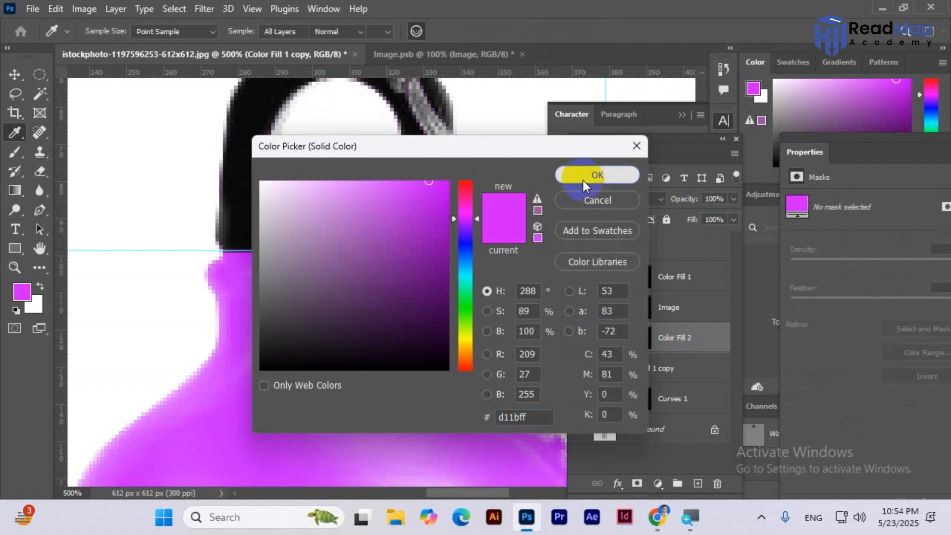
pyautogui.click(583, 180)
# Copy the Color Fill 2 mask onto the Shine layer and delete the Color Fill 2 and Color Fill 1 copy layers
pyautogui.click(635, 339)
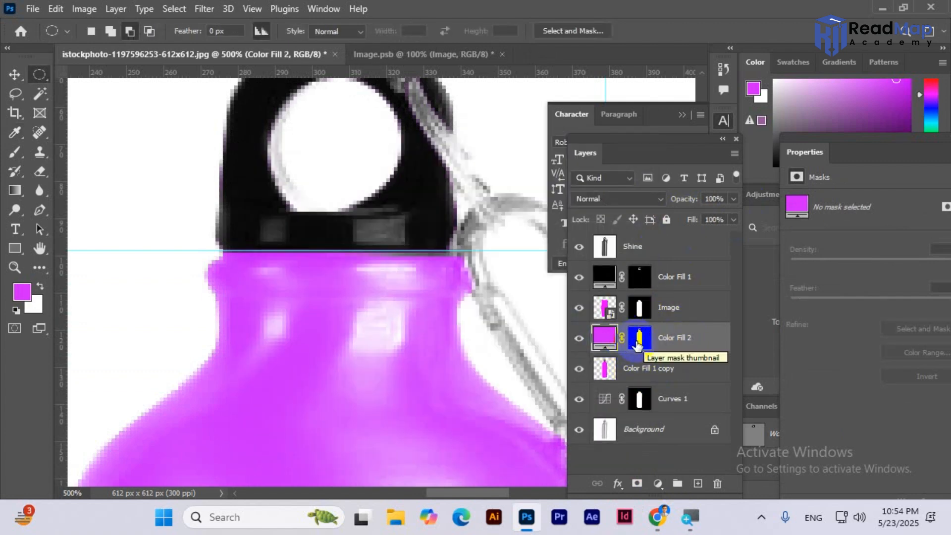
pyautogui.moveTo(639, 345); pyautogui.dragTo(633, 250)
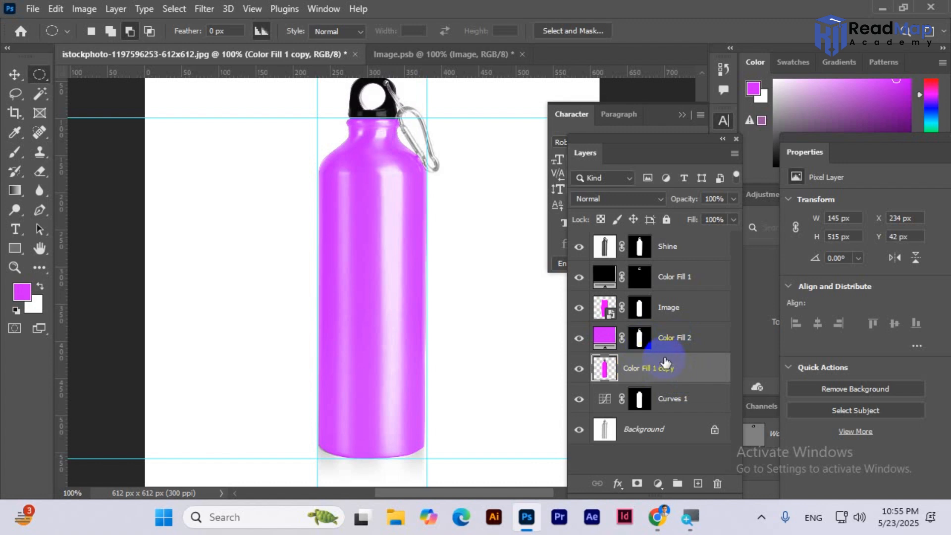
pyautogui.hotkey('ctrl', 'z')
pyautogui.hotkey('ctrl', 'z')
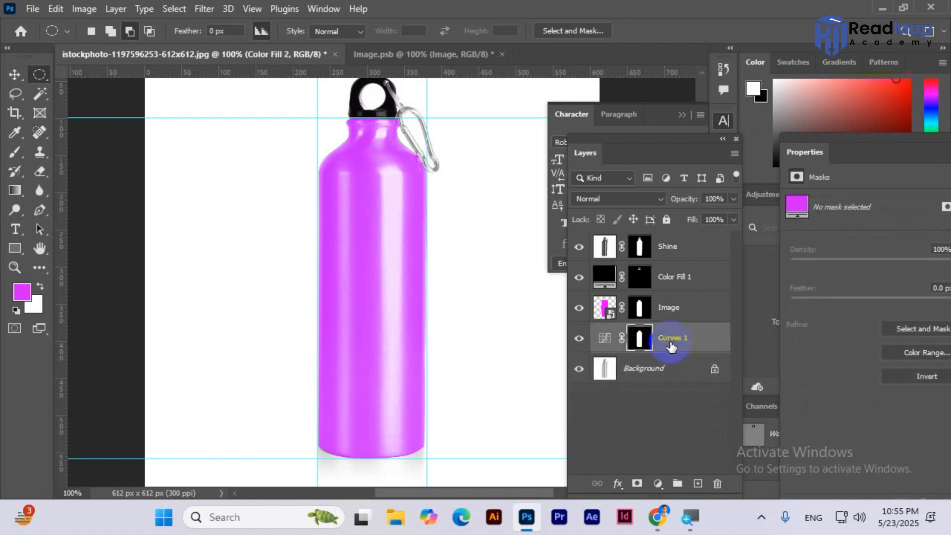
# Hide and show the Shine layer to compare its effect on the bottle
pyautogui.scroll(3, 547, 328)
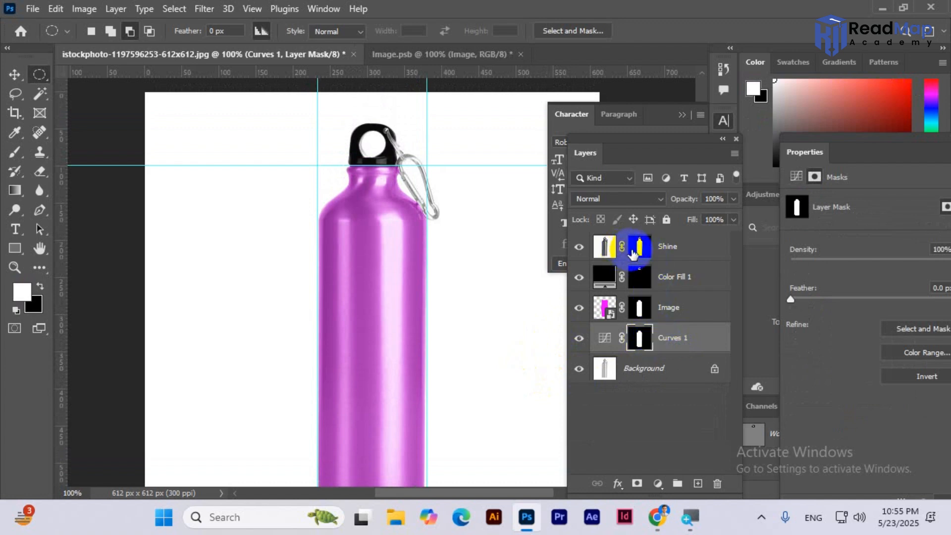
pyautogui.click(580, 249)
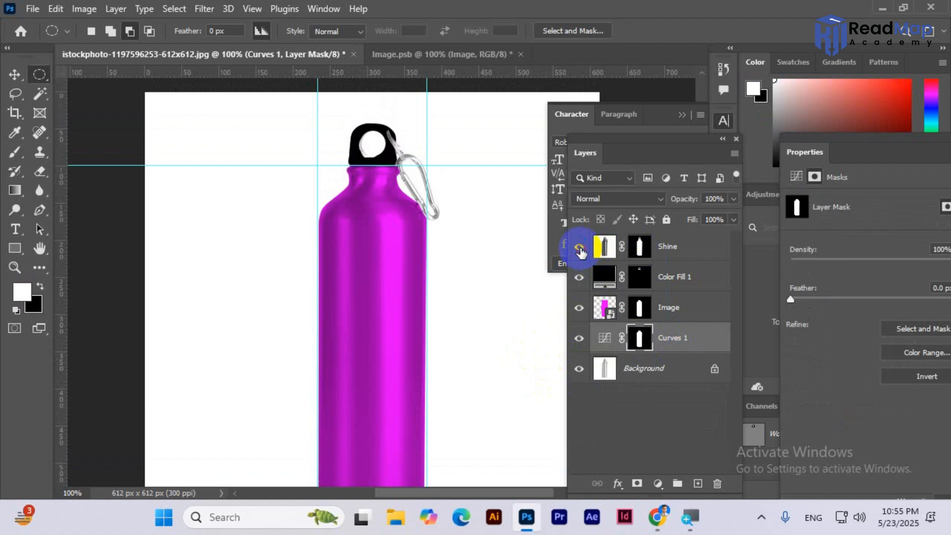
pyautogui.click(580, 249)
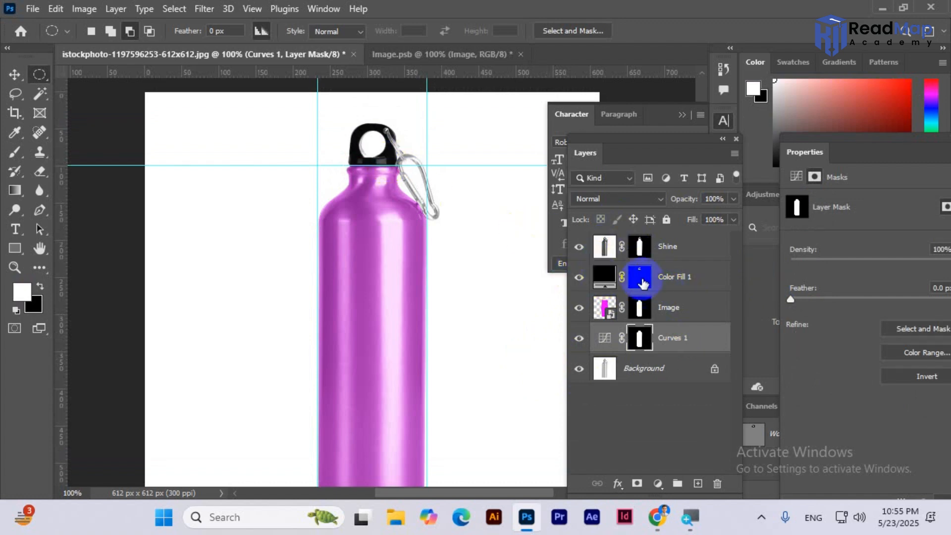
# Set the blend mode of the cap's Color Fill 1 layer to Linear Burn
pyautogui.click(678, 278)
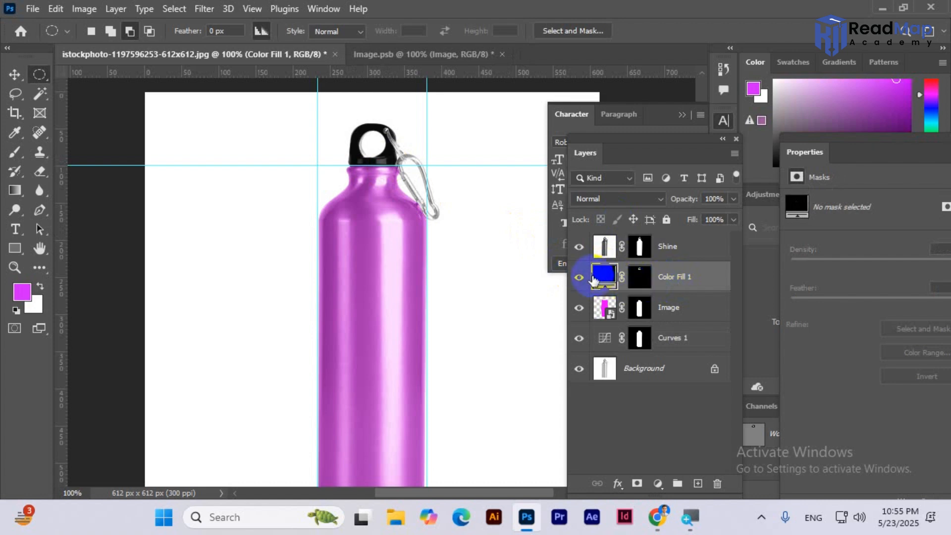
pyautogui.click(611, 198)
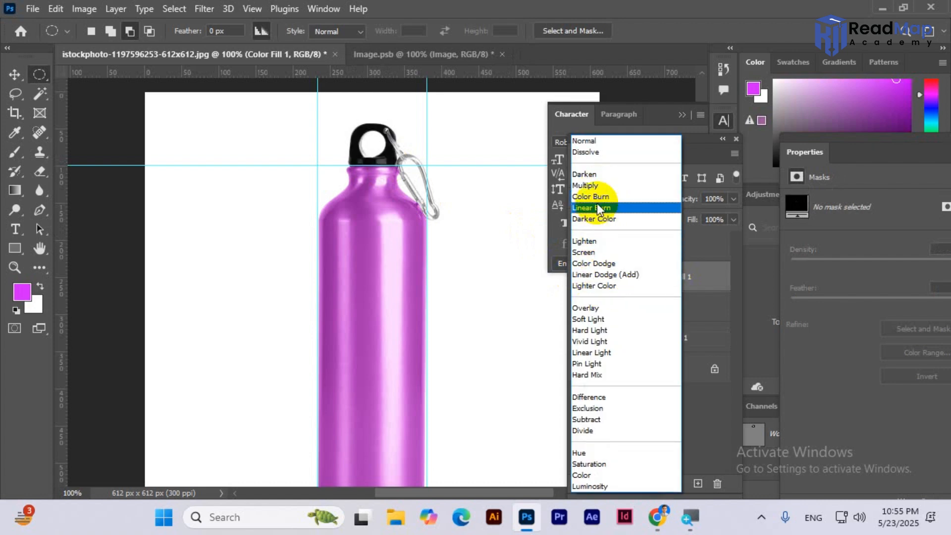
pyautogui.click(598, 206)
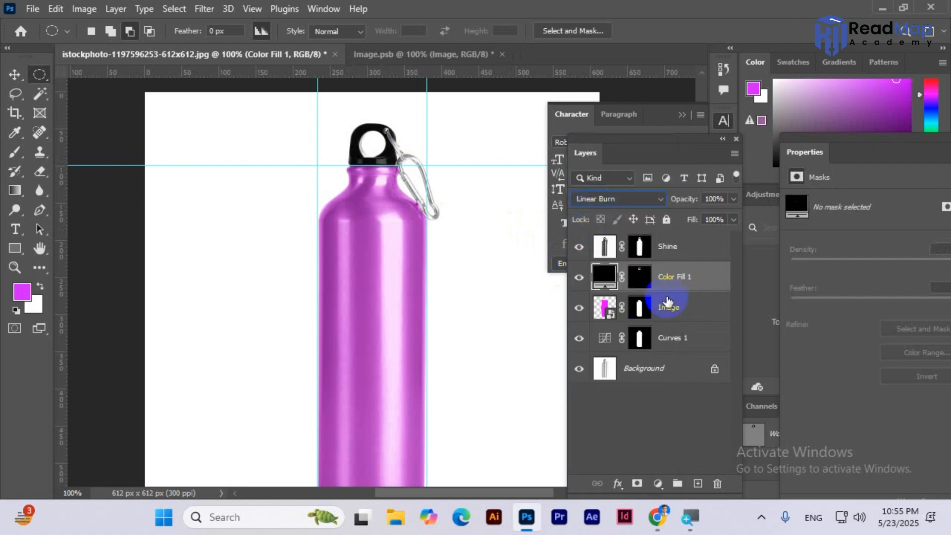
# Recolour the cap's fill layer to magenta (#ff00f6)
pyautogui.doubleClick(606, 274)
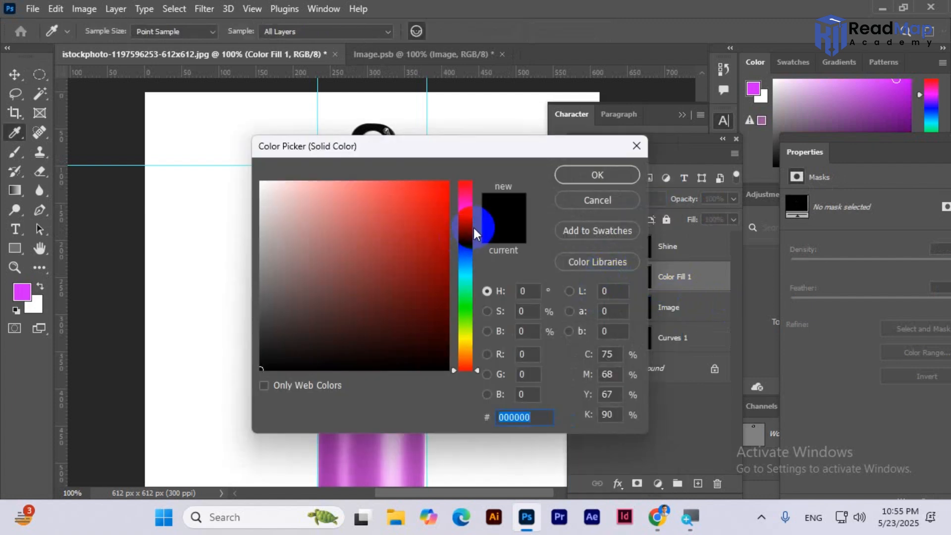
pyautogui.moveTo(466, 225)
pyautogui.mouseDown()
pyautogui.moveTo(471, 247)
pyautogui.moveTo(468, 209)
pyautogui.moveTo(448, 182)
pyautogui.mouseUp()
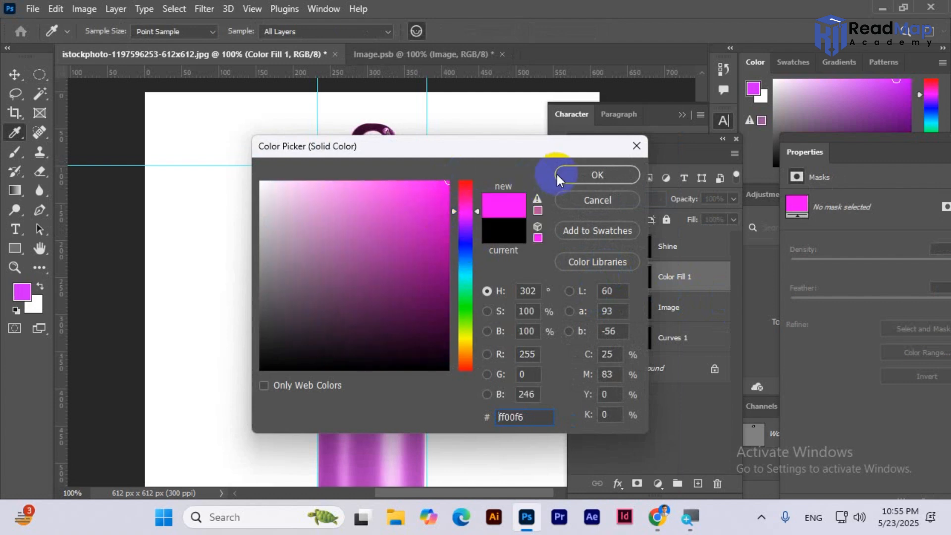
pyautogui.click(563, 174)
# Change the cap's fill colour to bright yellow (#f0ff00)
pyautogui.click(606, 277)
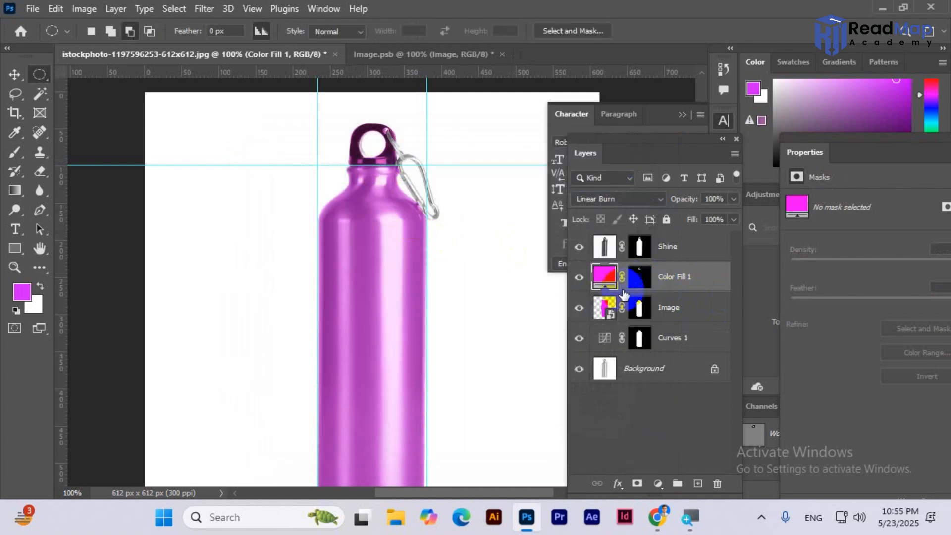
pyautogui.doubleClick(608, 280)
pyautogui.moveTo(469, 328); pyautogui.dragTo(468, 336)
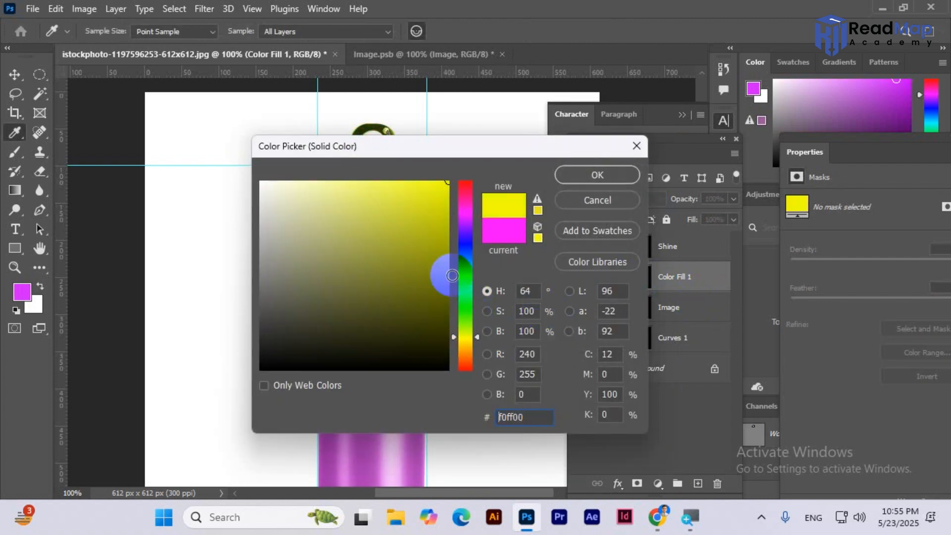
pyautogui.moveTo(442, 193); pyautogui.dragTo(456, 182)
pyautogui.click(598, 174)
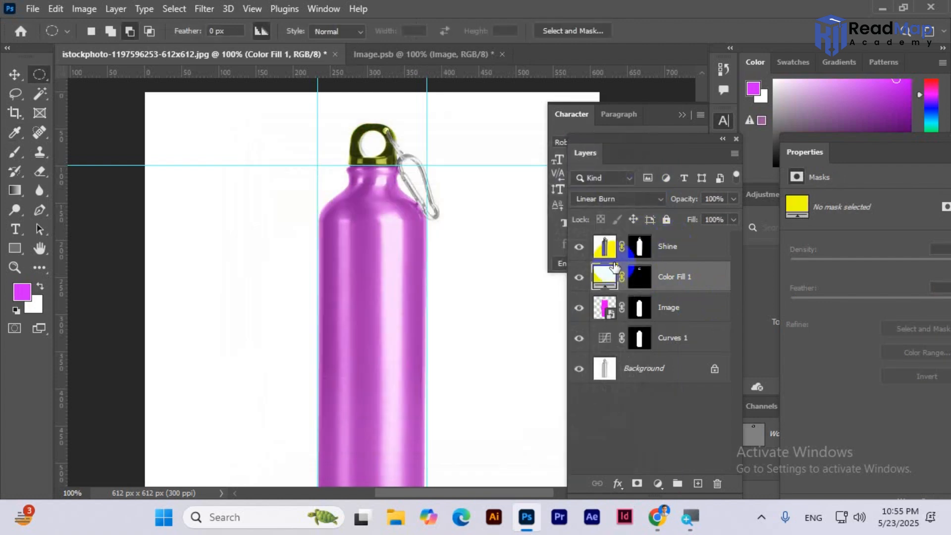
# Change the fill colour of the cap's Color Fill 1 layer to blue (#0018ff)
pyautogui.doubleClick(608, 276)
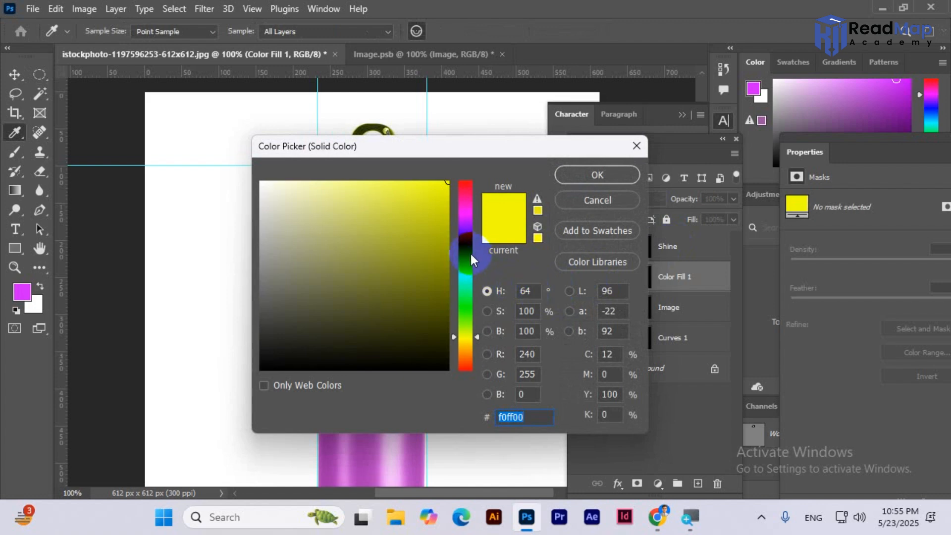
pyautogui.moveTo(471, 253); pyautogui.dragTo(470, 248)
pyautogui.moveTo(447, 218); pyautogui.dragTo(450, 176)
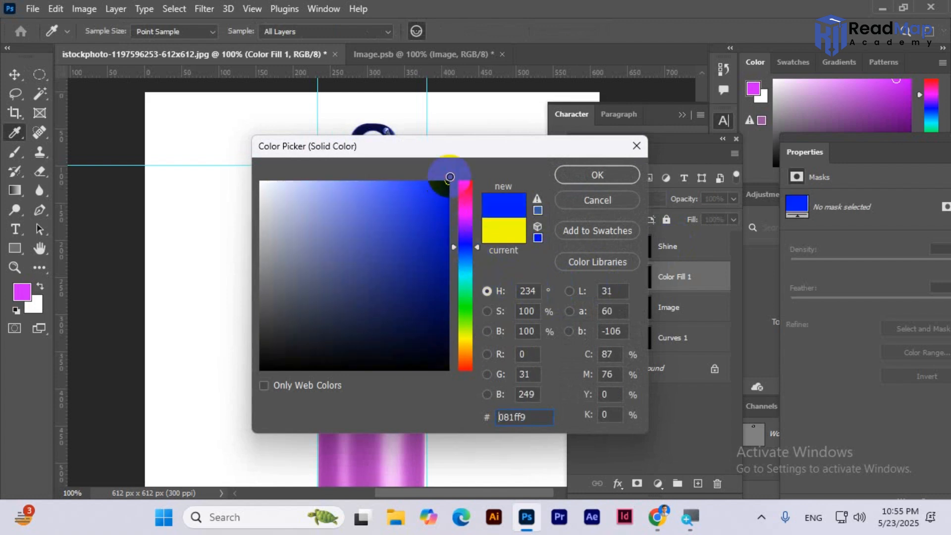
pyautogui.click(584, 172)
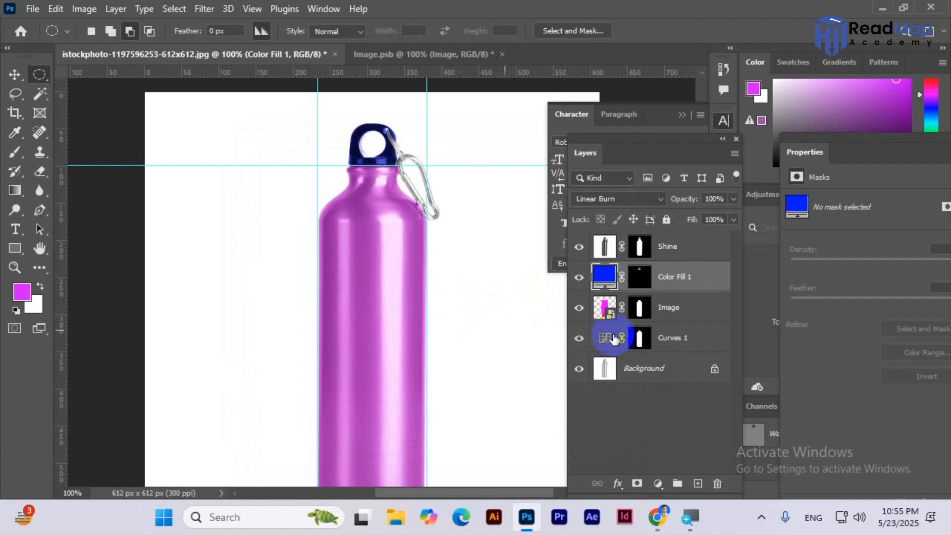
# Recolour the cap's Color Fill 1 layer to black (#000000)
pyautogui.scroll(-2, 377, 335)
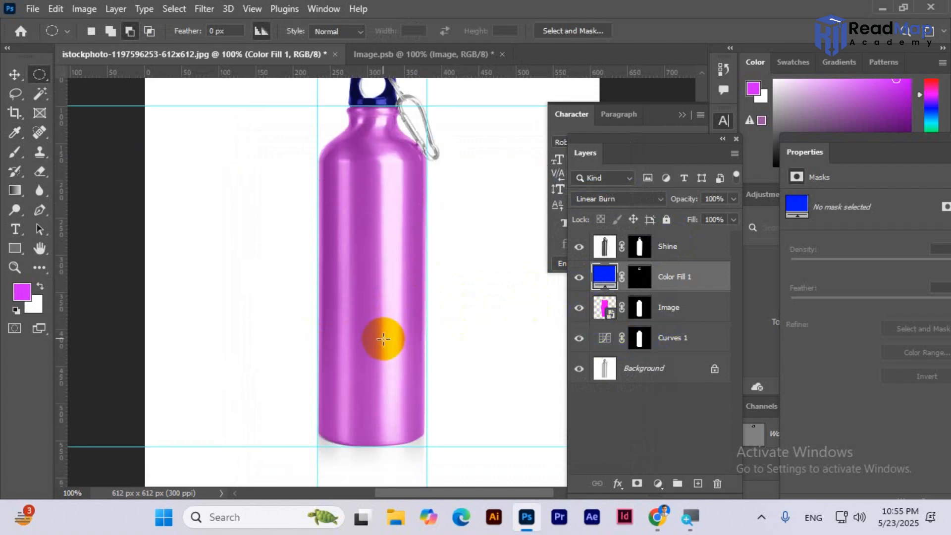
pyautogui.doubleClick(603, 280)
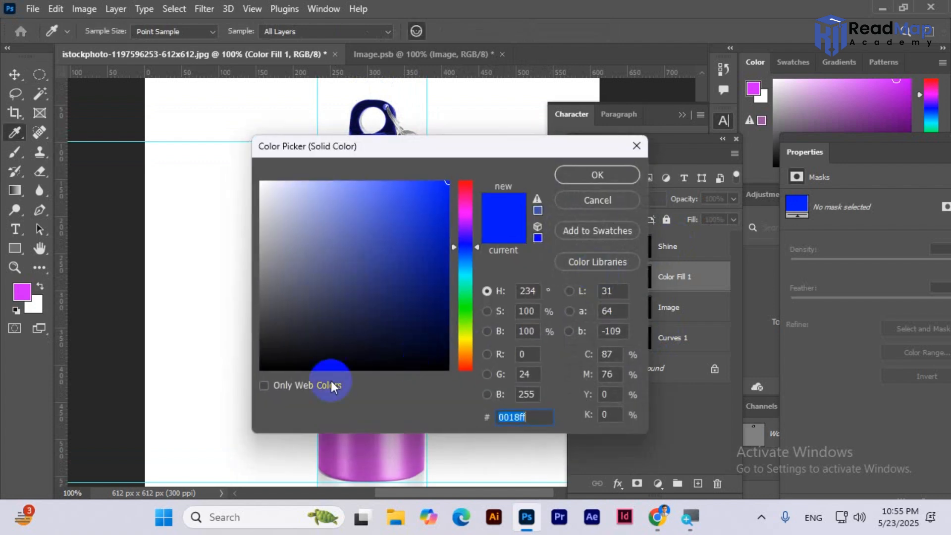
pyautogui.moveTo(330, 341); pyautogui.dragTo(257, 377)
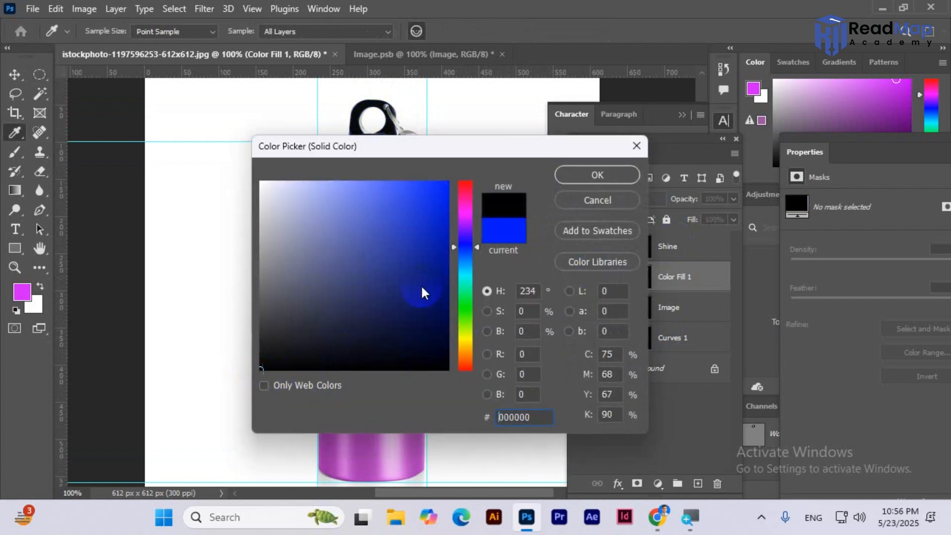
pyautogui.click(584, 177)
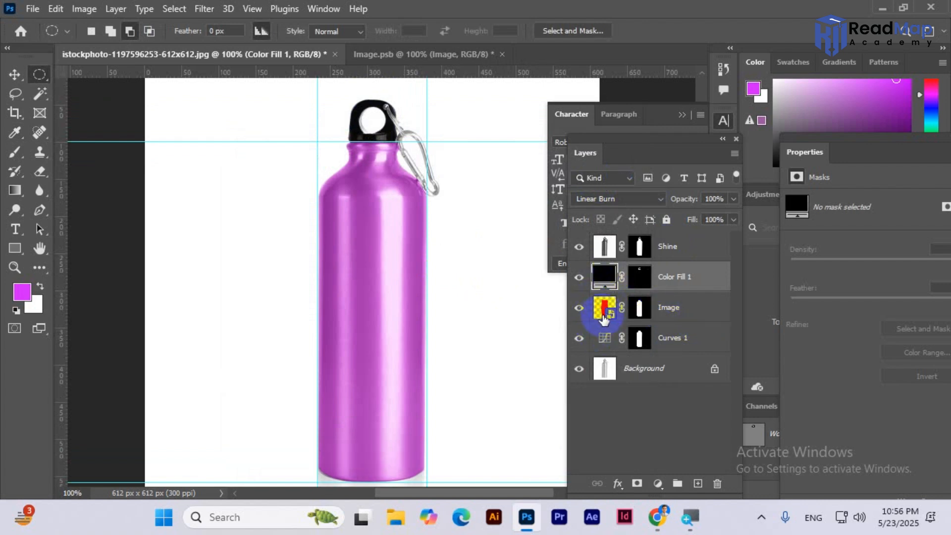
# Open the Image smart object's contents and add the text READMAP on a new layer above the magenta shape
pyautogui.doubleClick(605, 311)
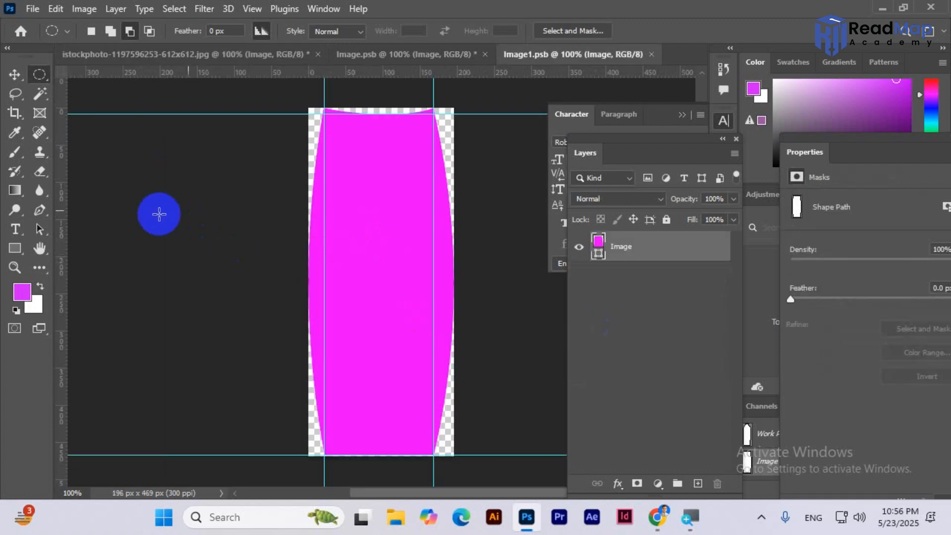
pyautogui.click(13, 229)
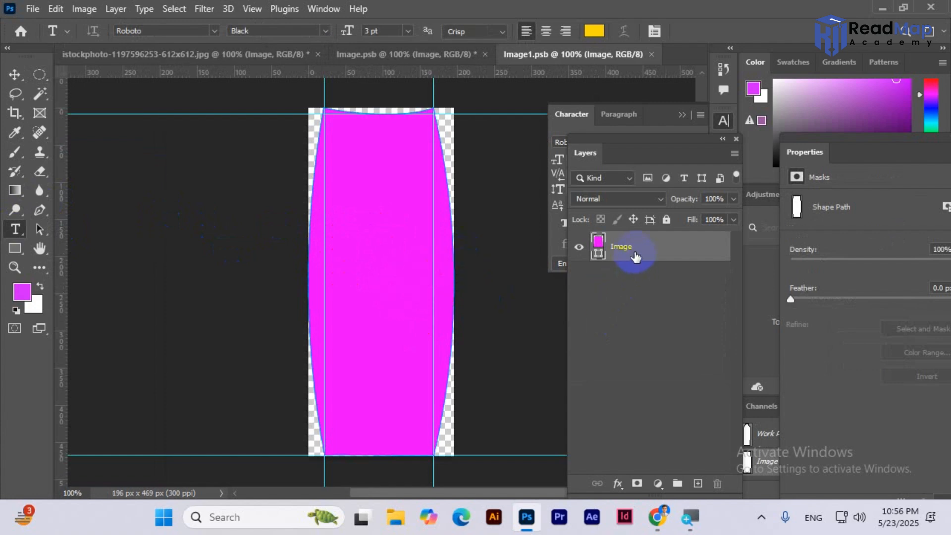
pyautogui.click(698, 485)
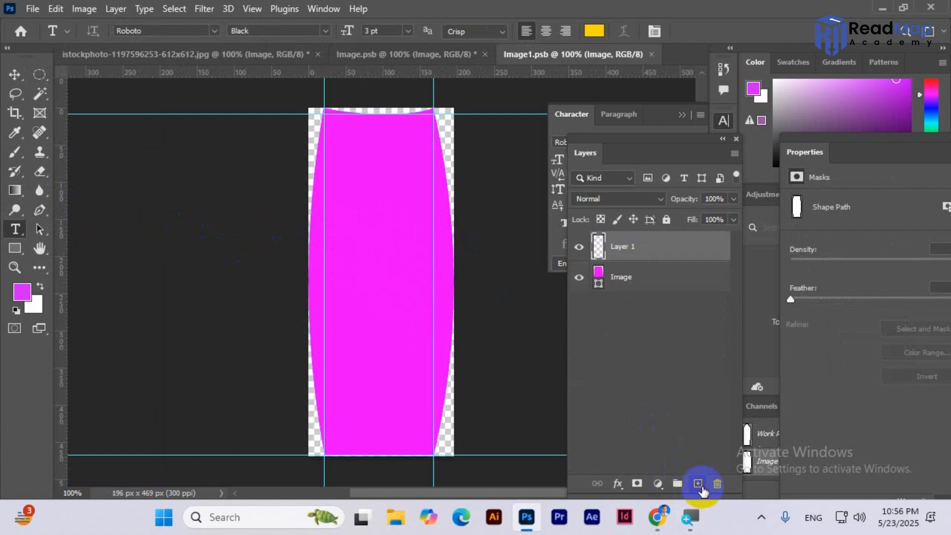
pyautogui.click(347, 240)
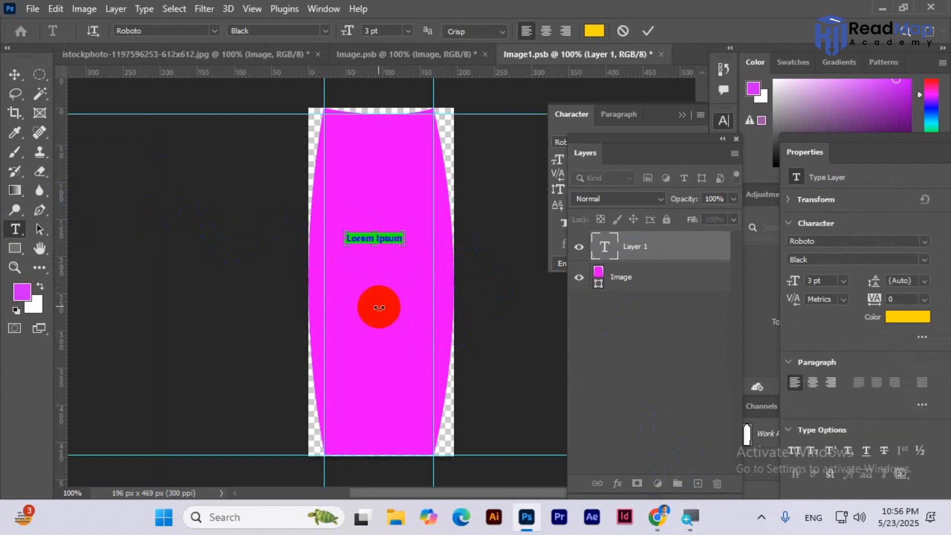
pyautogui.hotkey('ctrl', '+')
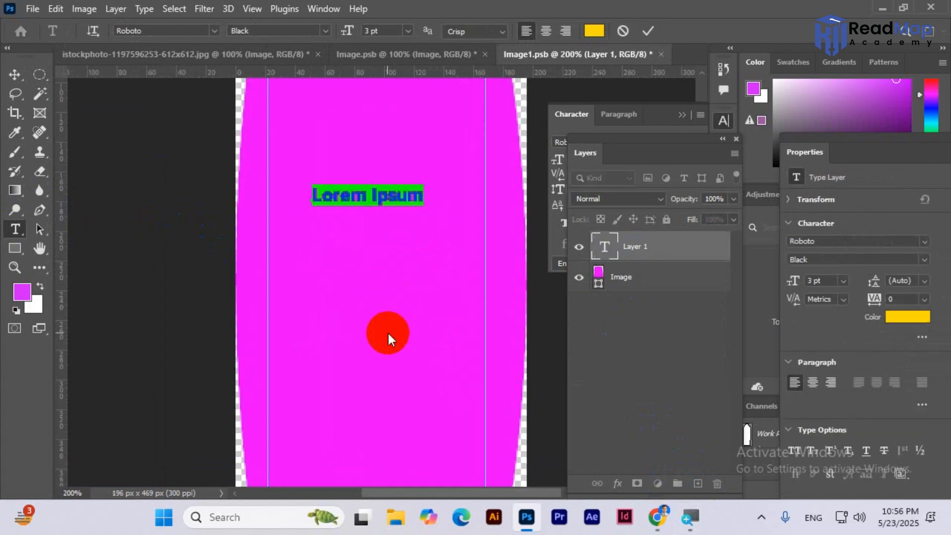
pyautogui.write('RE')
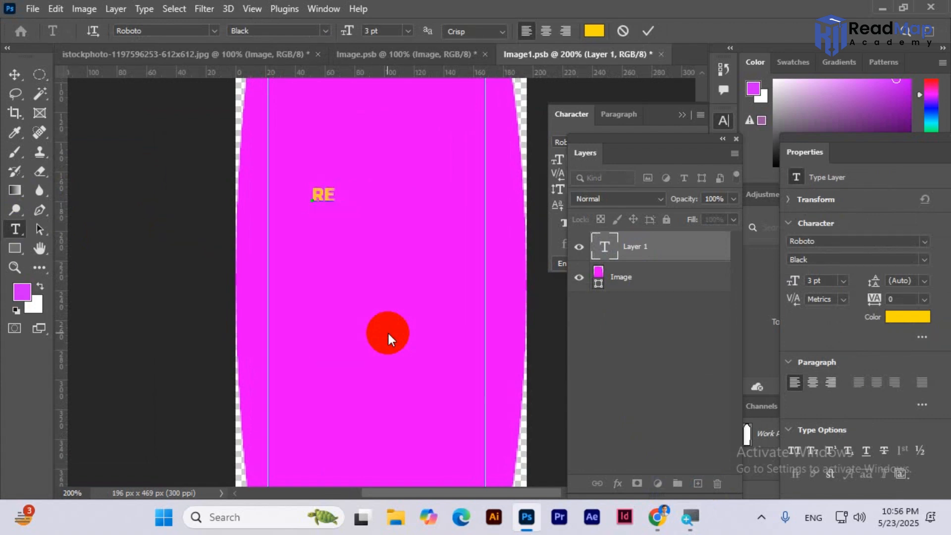
pyautogui.write('ADMAP')
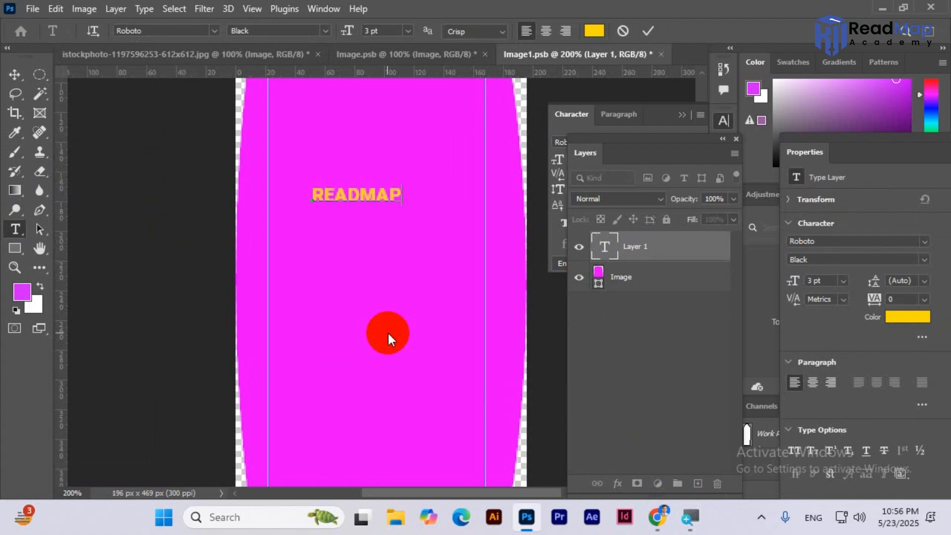
# Scale the READMAP text up to about 213% and centre it horizontally, slightly below the middle of the magenta shape
pyautogui.click(13, 82)
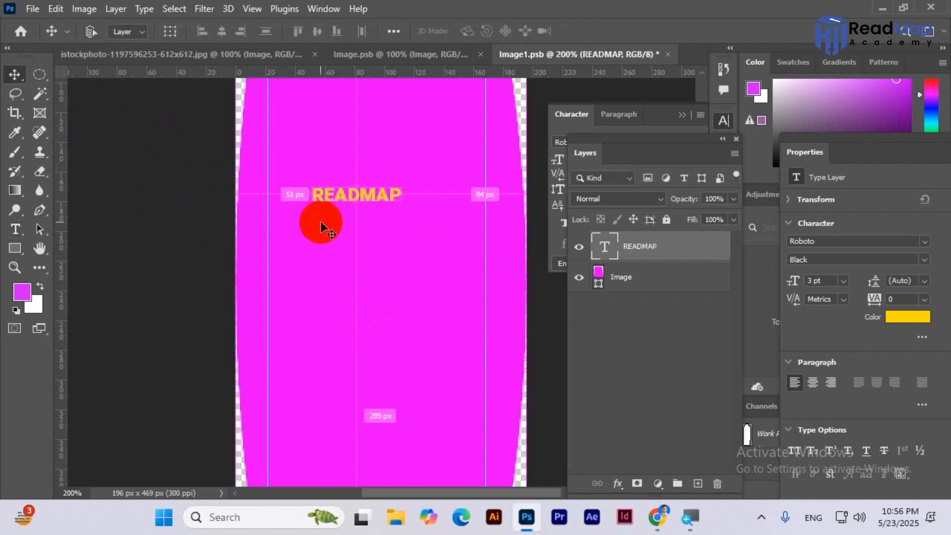
pyautogui.hotkey('ctrl', 't')
pyautogui.moveTo(402, 208); pyautogui.dragTo(488, 278)
pyautogui.moveTo(441, 208); pyautogui.dragTo(399, 304)
pyautogui.hotkey('ctrl', '-')
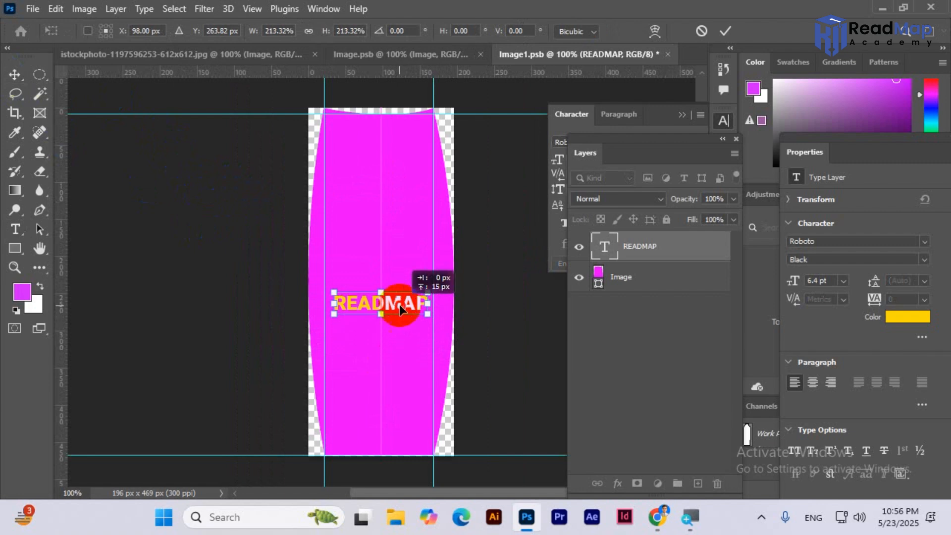
# Break the READMAP text into two lines, READ above MAP
pyautogui.click(14, 228)
pyautogui.click(356, 289)
pyautogui.click(380, 296)
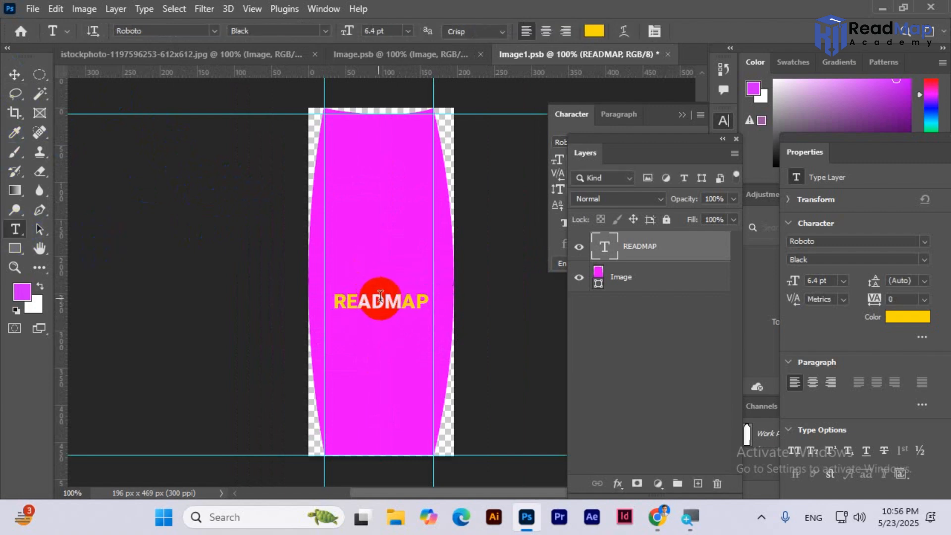
pyautogui.press('Return')
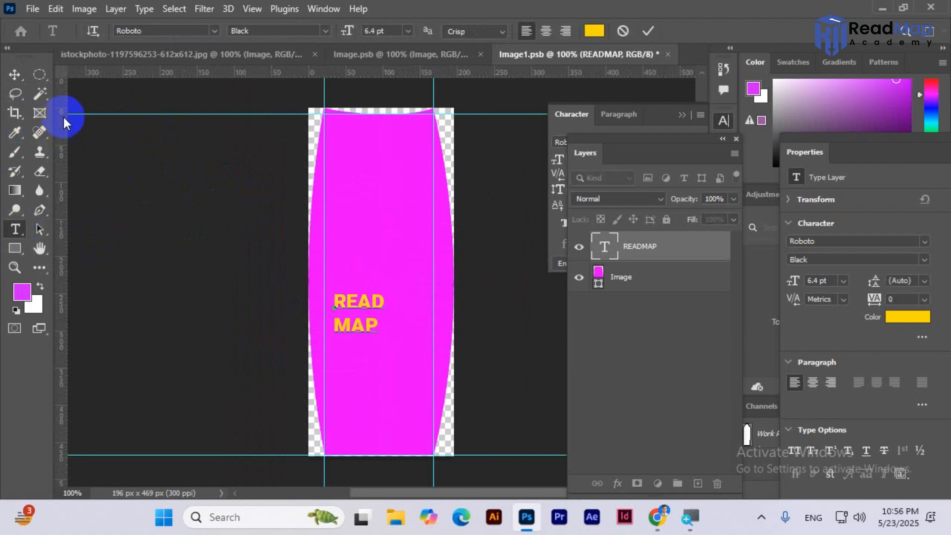
# Scale the READ MAP text up to about 173% in the shape's lower half, and save the smart object to update the bottle
pyautogui.click(21, 74)
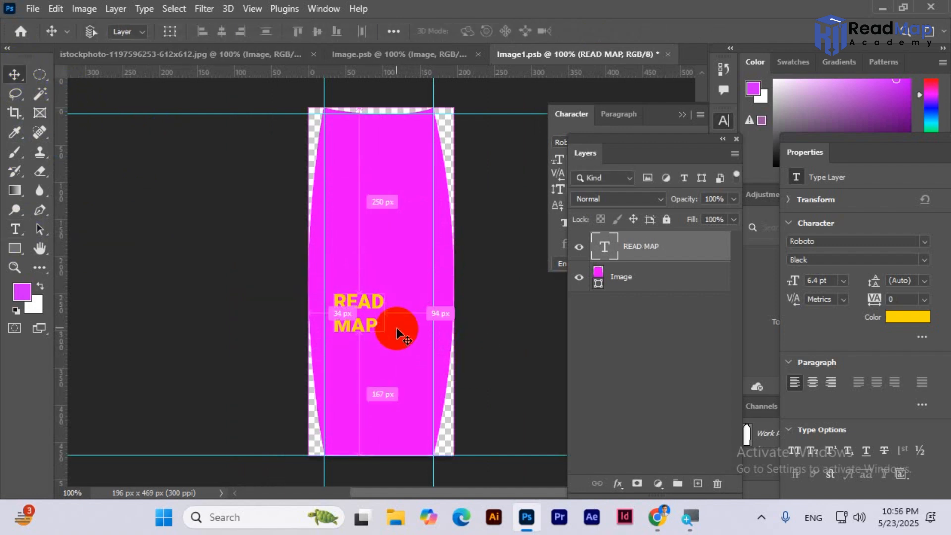
pyautogui.hotkey('ctrl', 't')
pyautogui.moveTo(387, 336); pyautogui.dragTo(403, 373)
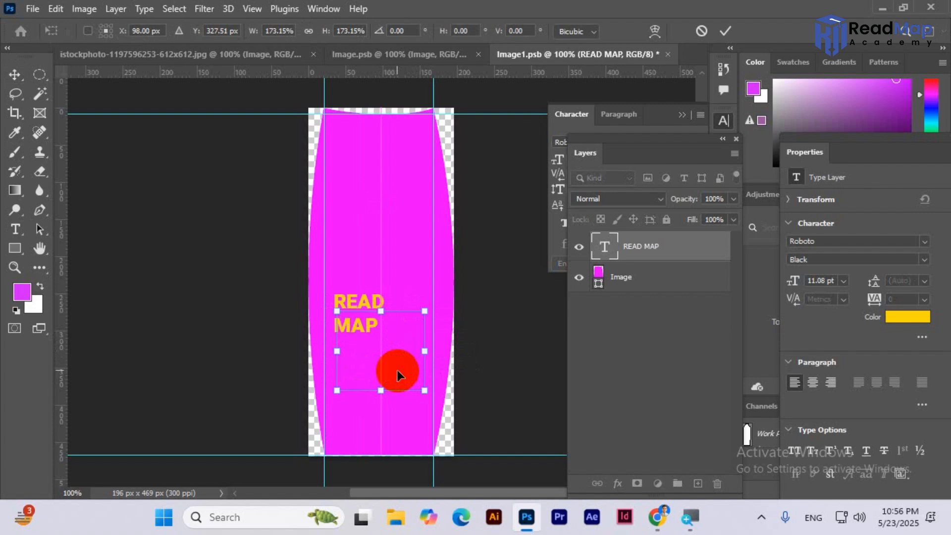
pyautogui.press('Return')
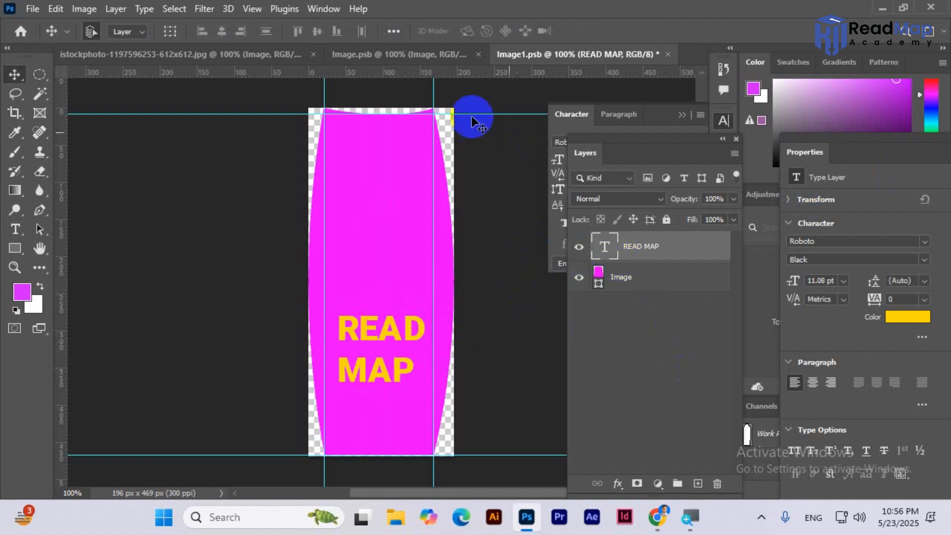
pyautogui.hotkey('ctrl', 's')
pyautogui.click(249, 54)
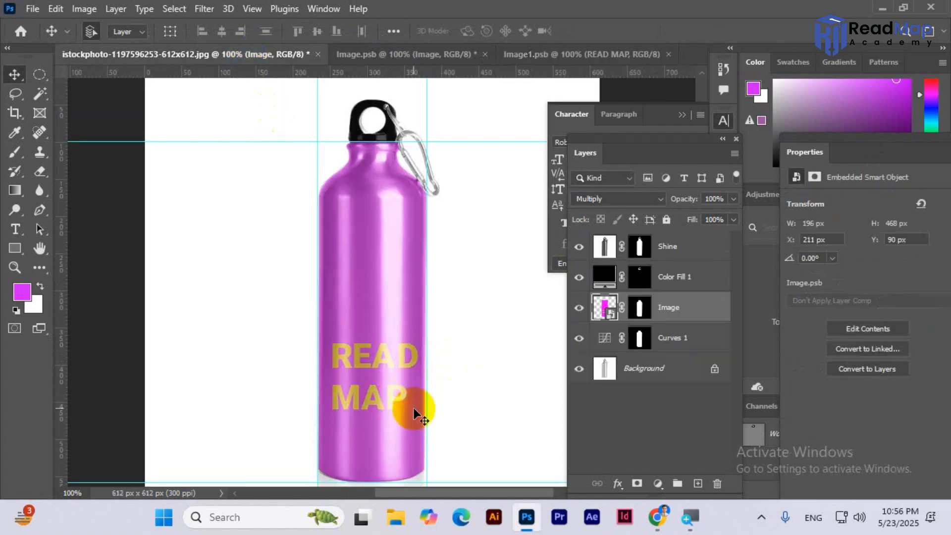
# Recolour both lines of the READ MAP text in the smart object to white and save it to update the bottle
pyautogui.moveTo(342, 327); pyautogui.dragTo(436, 388)
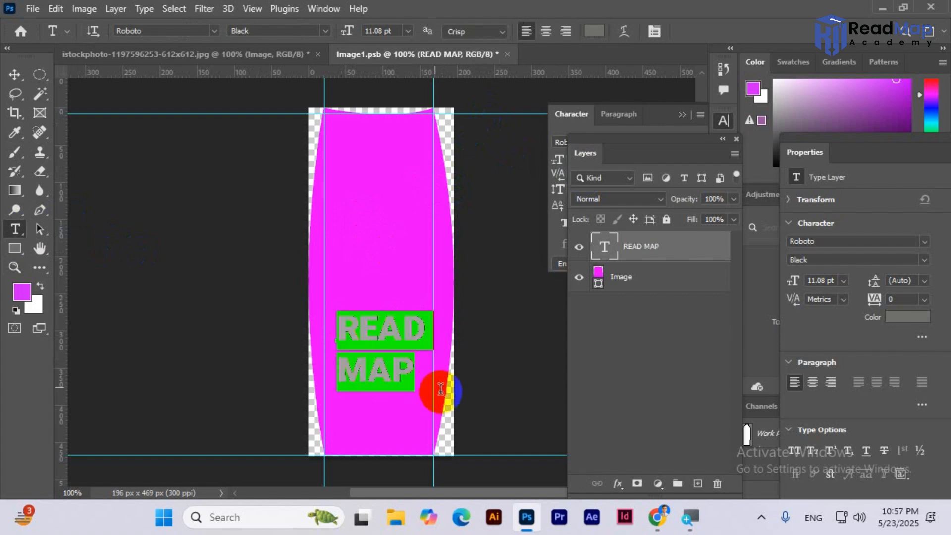
pyautogui.click(594, 30)
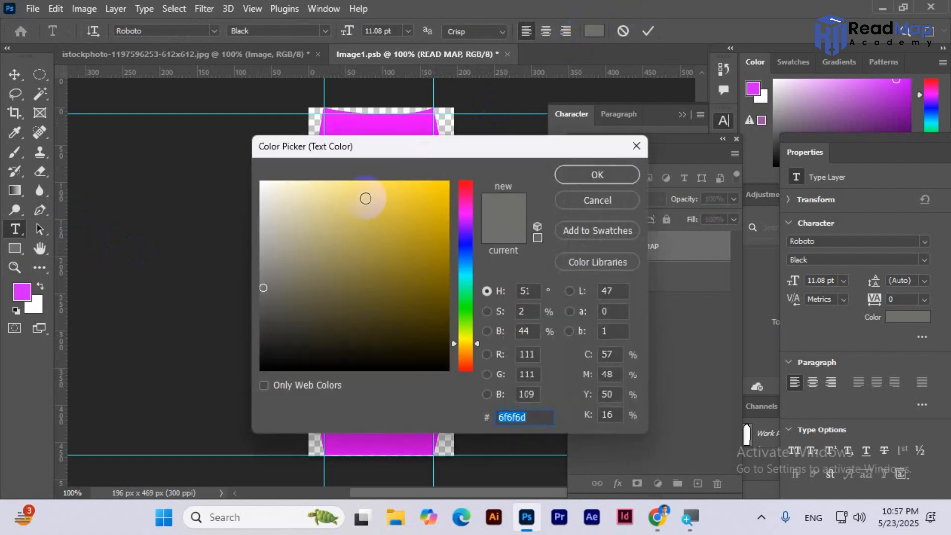
pyautogui.click(261, 182)
pyautogui.click(634, 170)
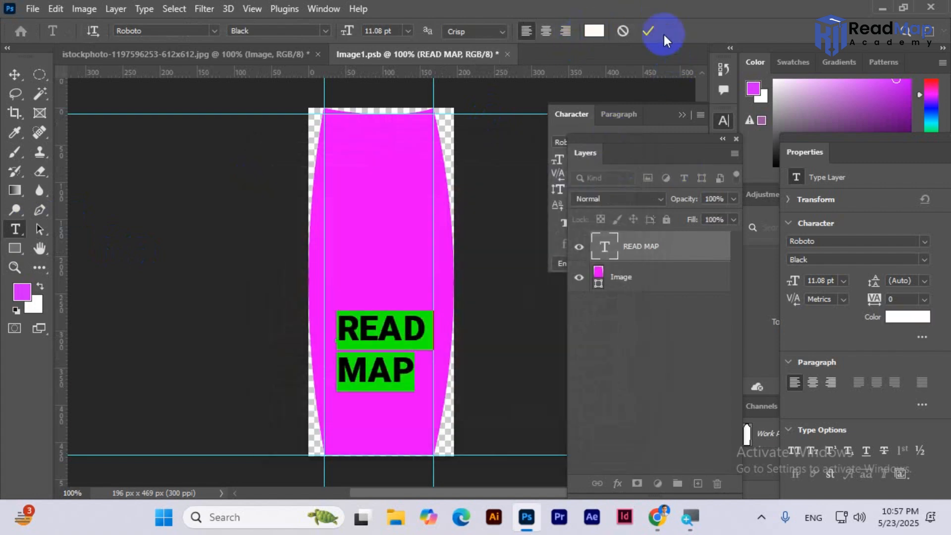
pyautogui.click(648, 31)
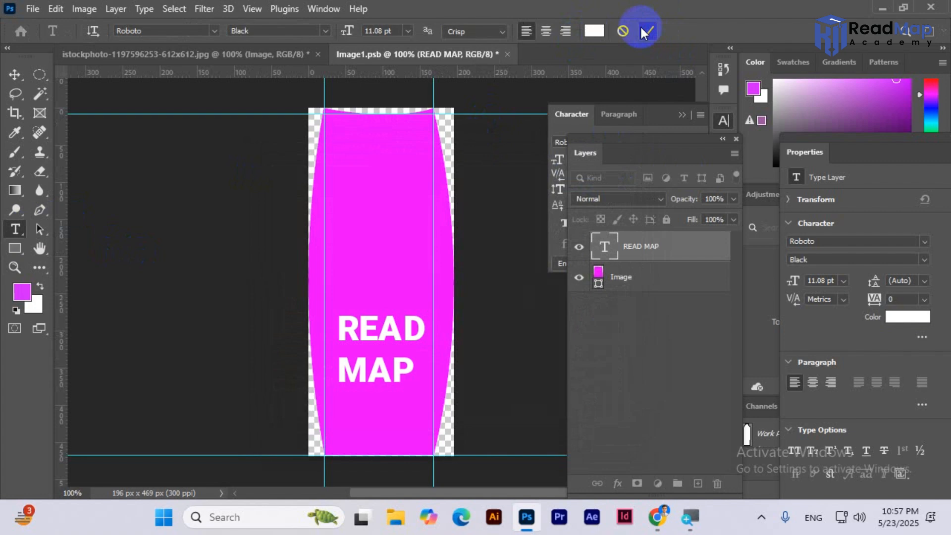
pyautogui.click(194, 55)
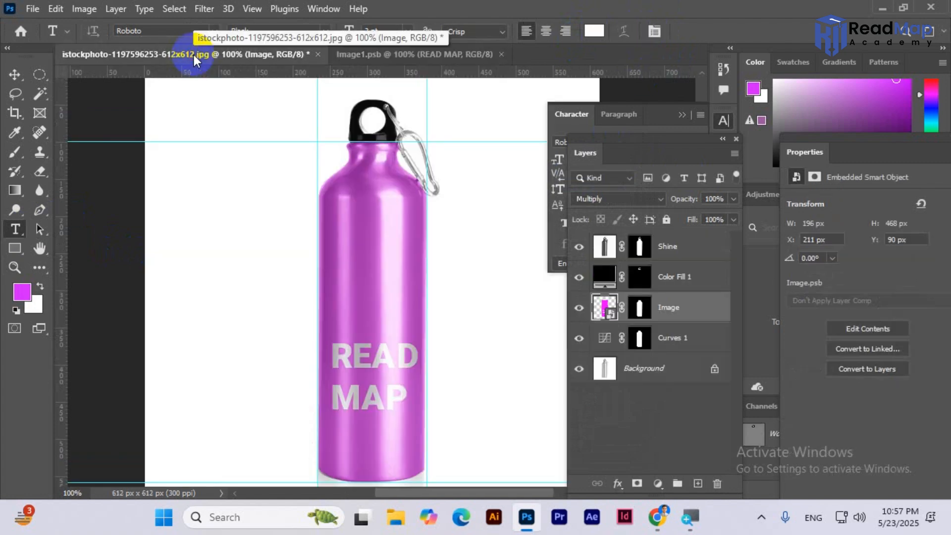
# Move the READ MAP text in the smart object's artwork straight down, closer to the magenta shape's lower edge
pyautogui.click(430, 59)
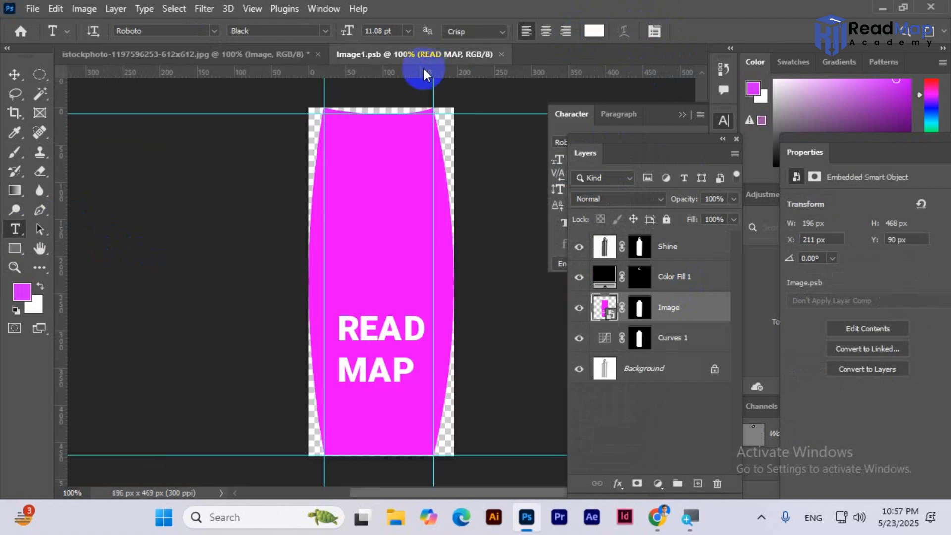
pyautogui.click(15, 75)
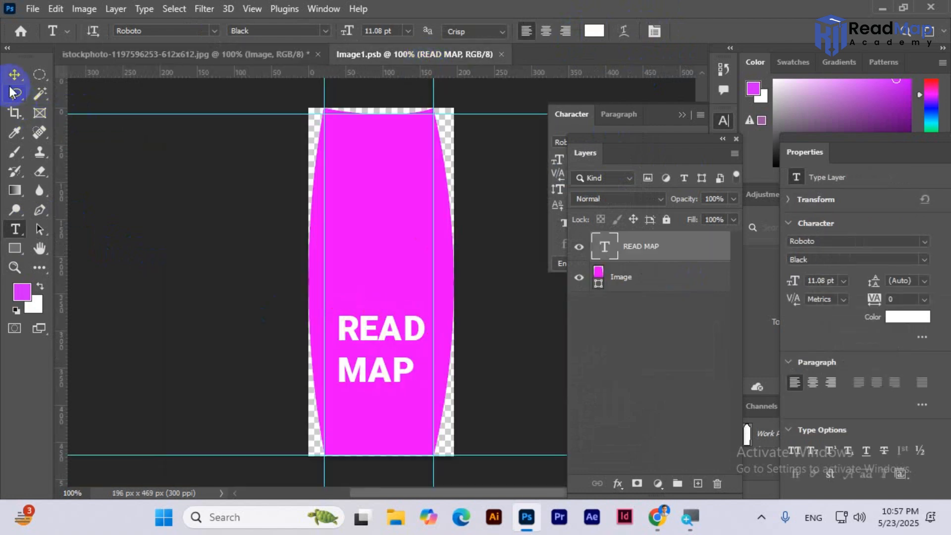
pyautogui.moveTo(390, 336); pyautogui.dragTo(392, 368)
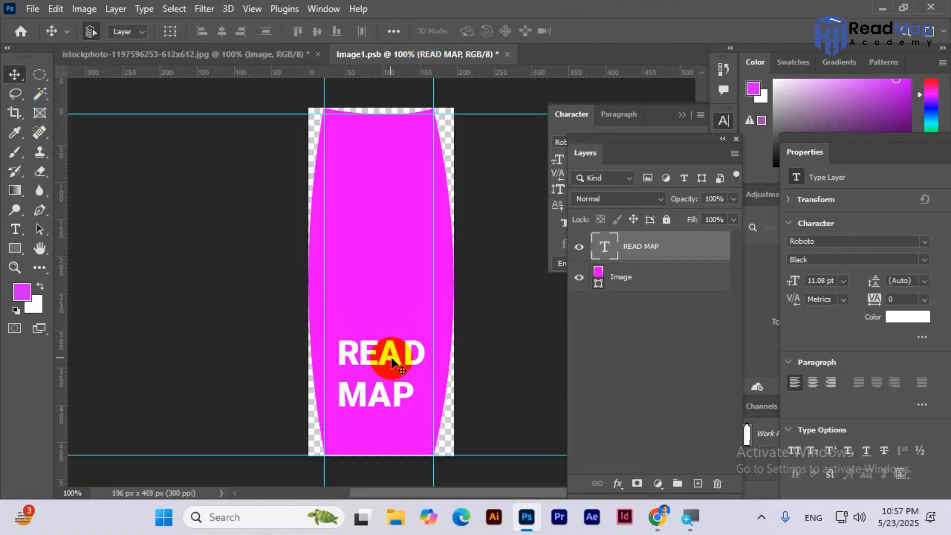
# Centre-align the two lines of READ MAP and reposition the text midway between the vertical guides
pyautogui.click(15, 228)
pyautogui.click(340, 345)
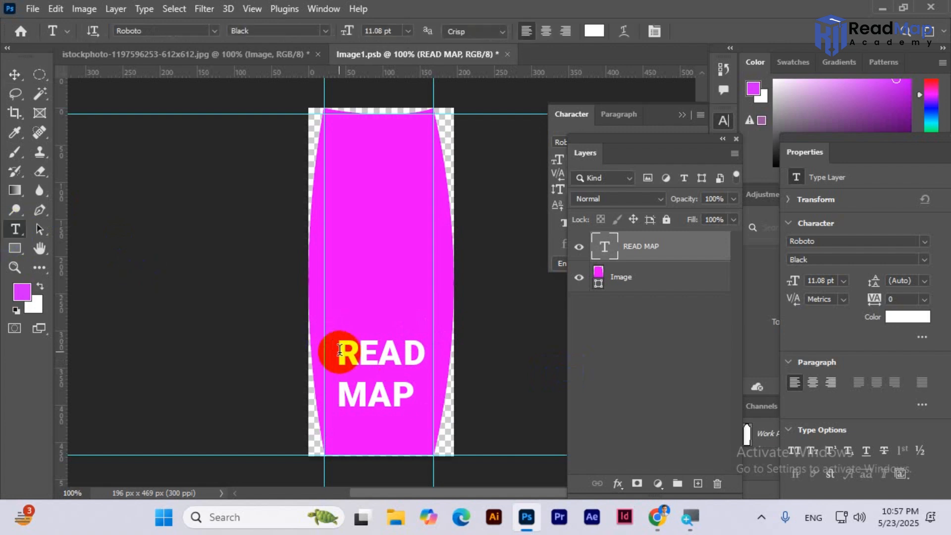
pyautogui.moveTo(340, 349); pyautogui.dragTo(424, 388)
pyautogui.click(546, 30)
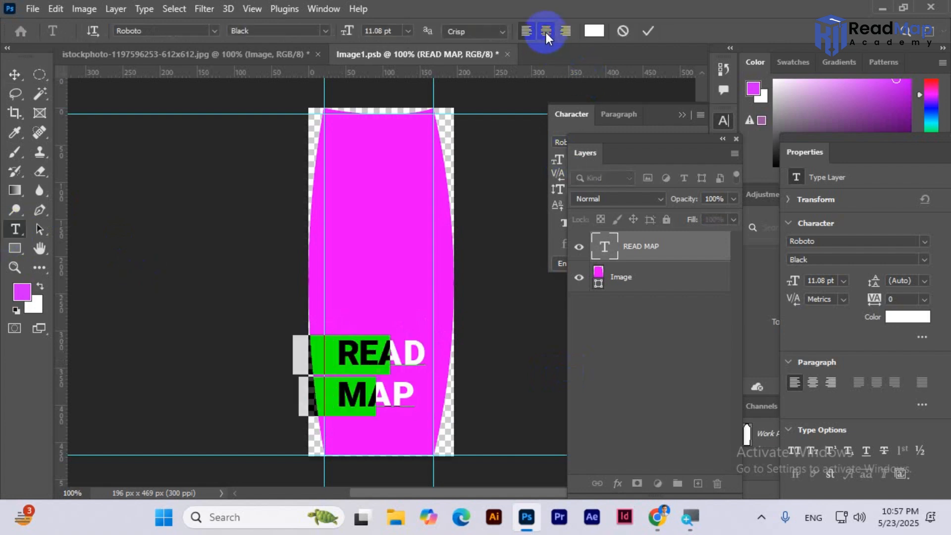
pyautogui.click(14, 74)
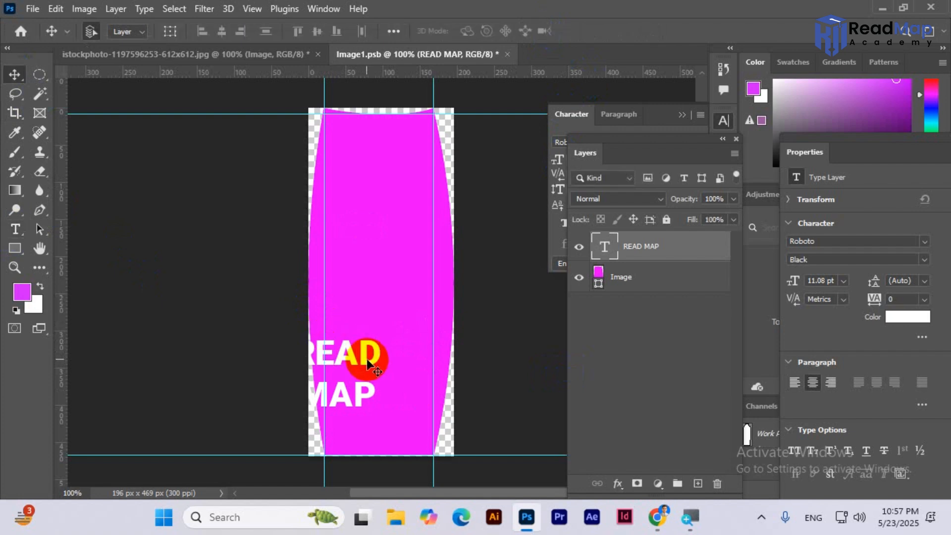
pyautogui.moveTo(381, 364); pyautogui.dragTo(414, 372)
# Recolour both lines of the READ MAP text in the smart object to orange-yellow and save it to update the bottle
pyautogui.click(15, 229)
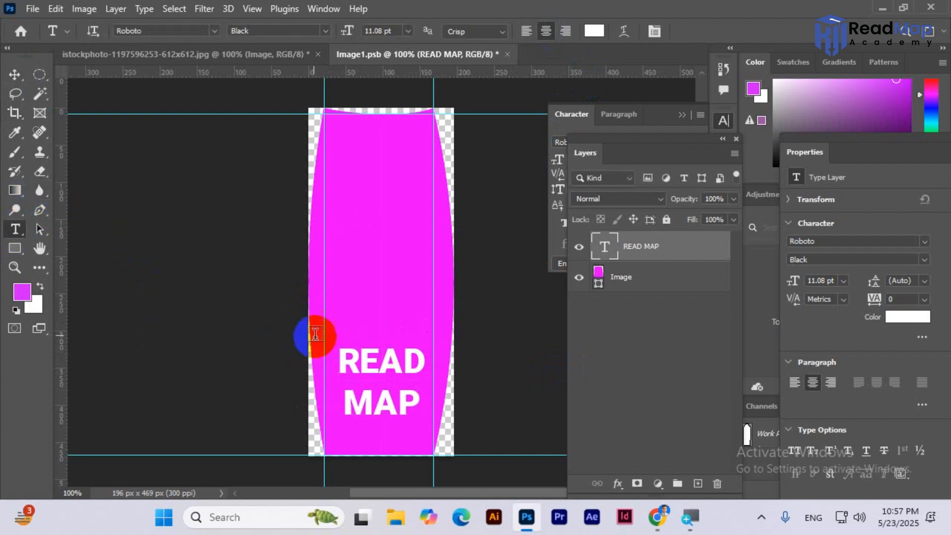
pyautogui.moveTo(340, 360); pyautogui.dragTo(463, 408)
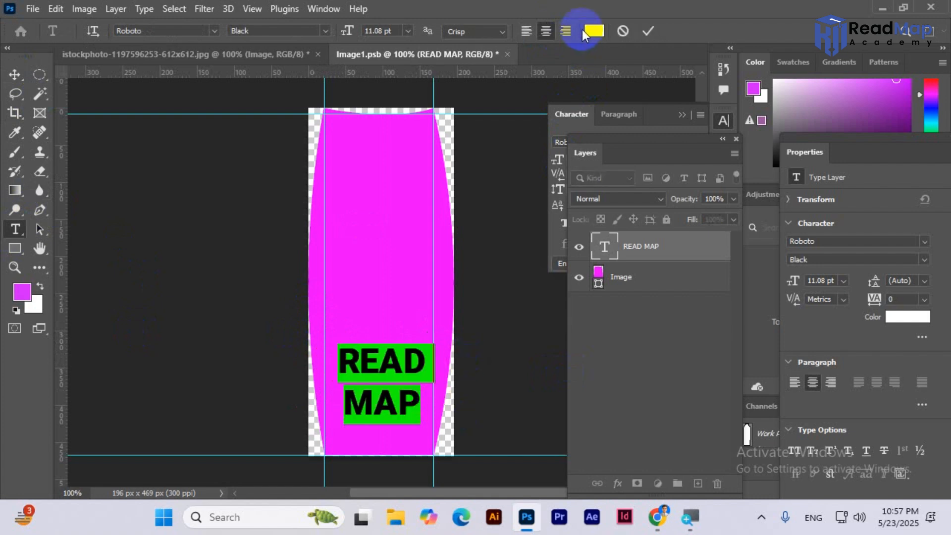
pyautogui.click(594, 31)
pyautogui.click(470, 340)
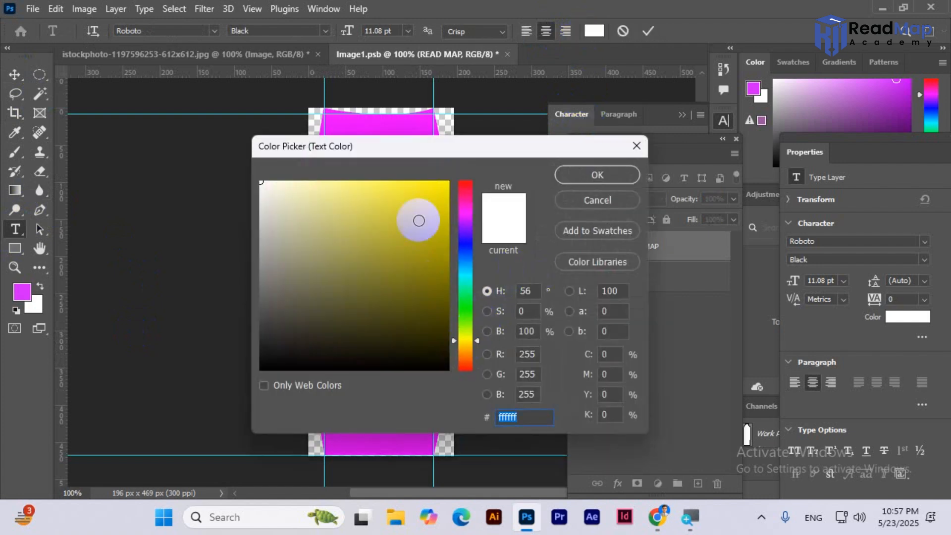
pyautogui.moveTo(420, 218); pyautogui.dragTo(446, 163)
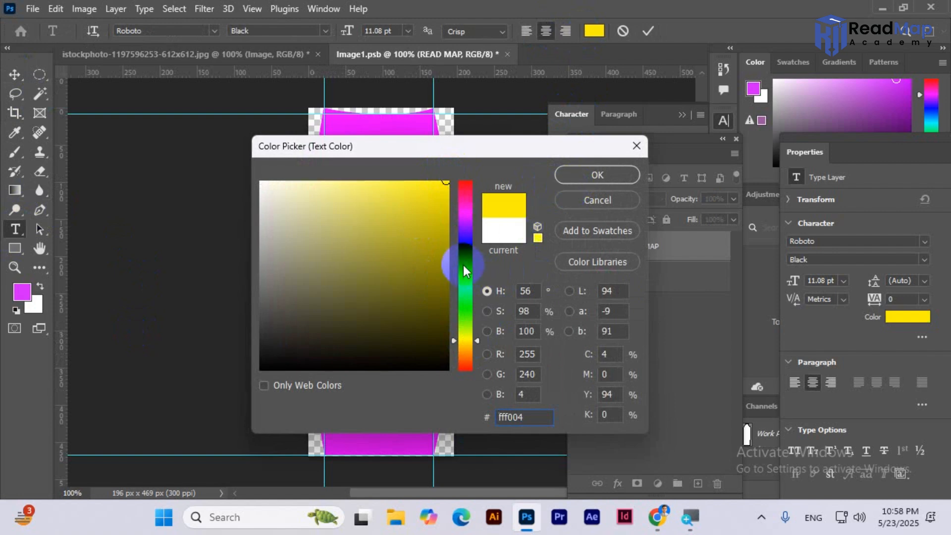
pyautogui.click(466, 347)
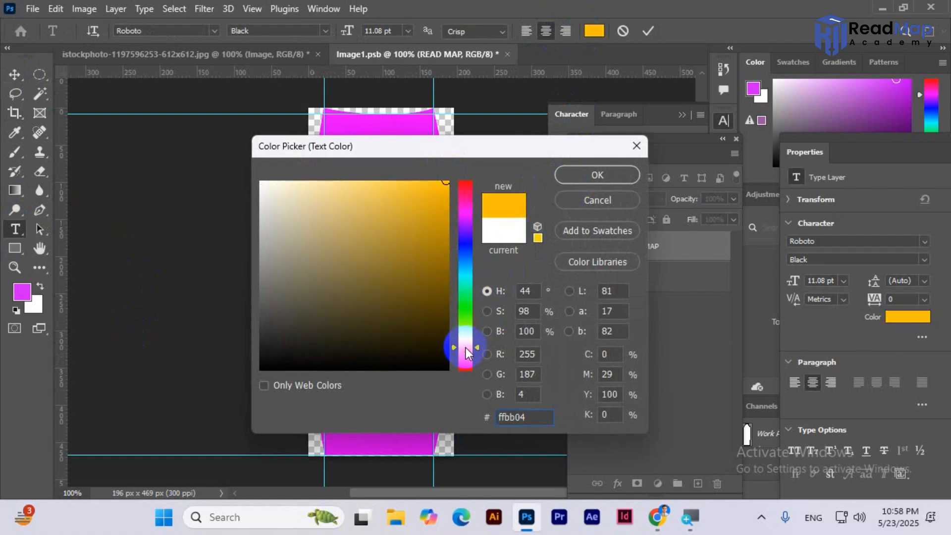
pyautogui.click(469, 343)
pyautogui.click(587, 177)
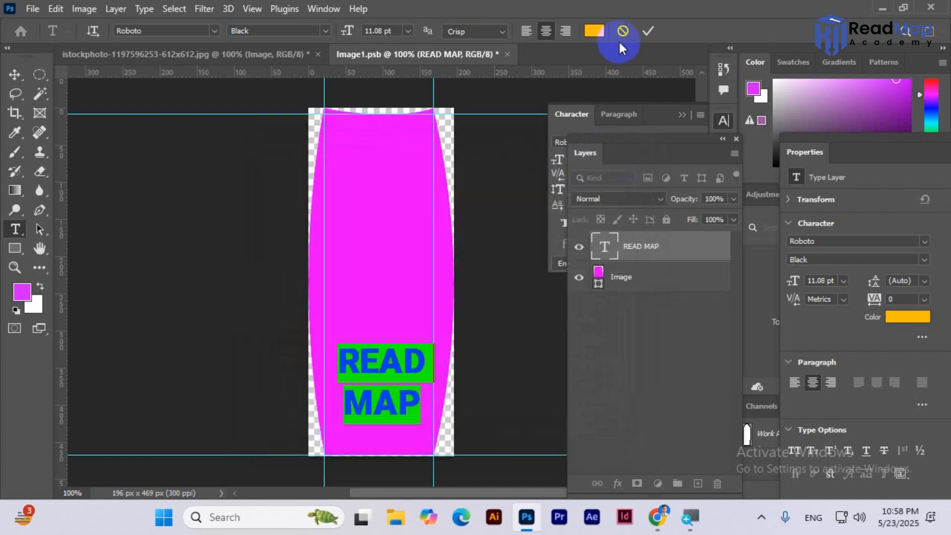
pyautogui.click(646, 31)
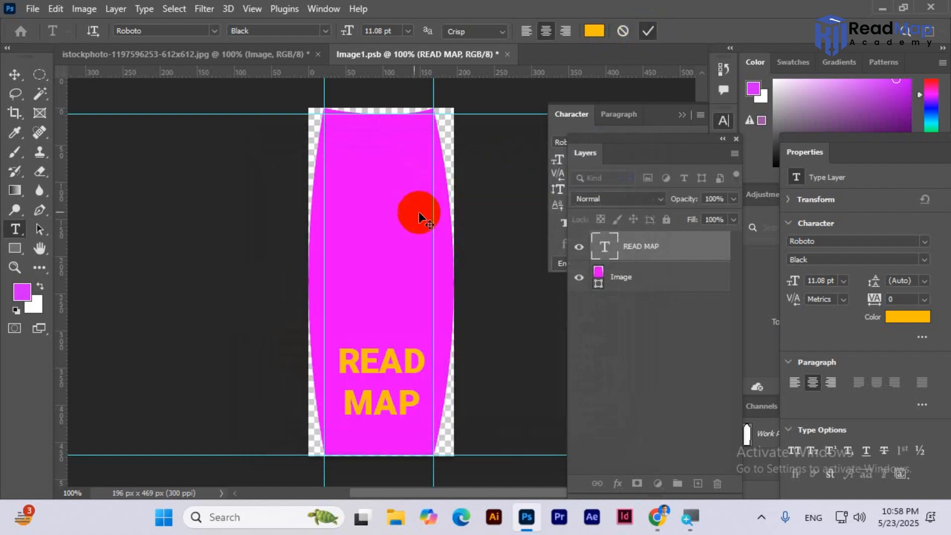
pyautogui.click(208, 53)
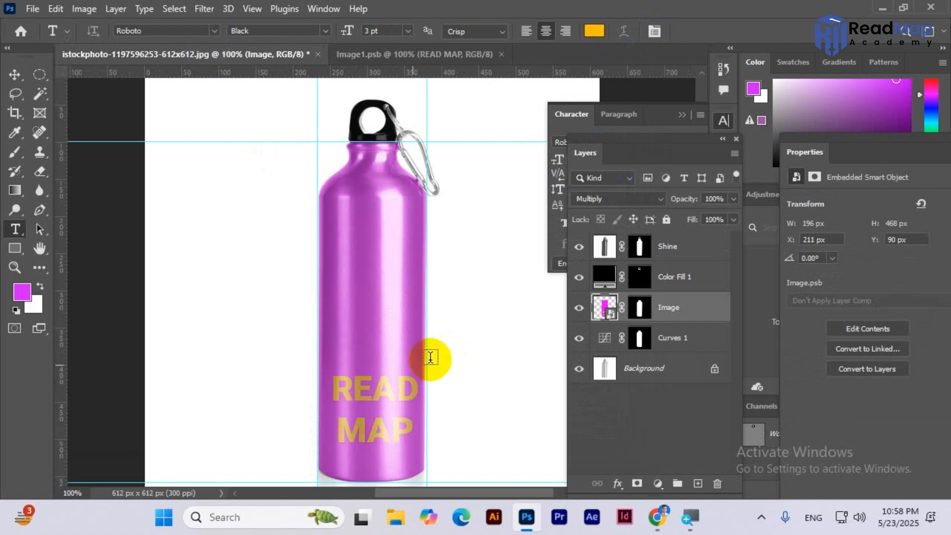
# Place the white ReadMap Academy logo, Untitled-1.png, as an embedded image in the bottle's smart object
pyautogui.click(447, 54)
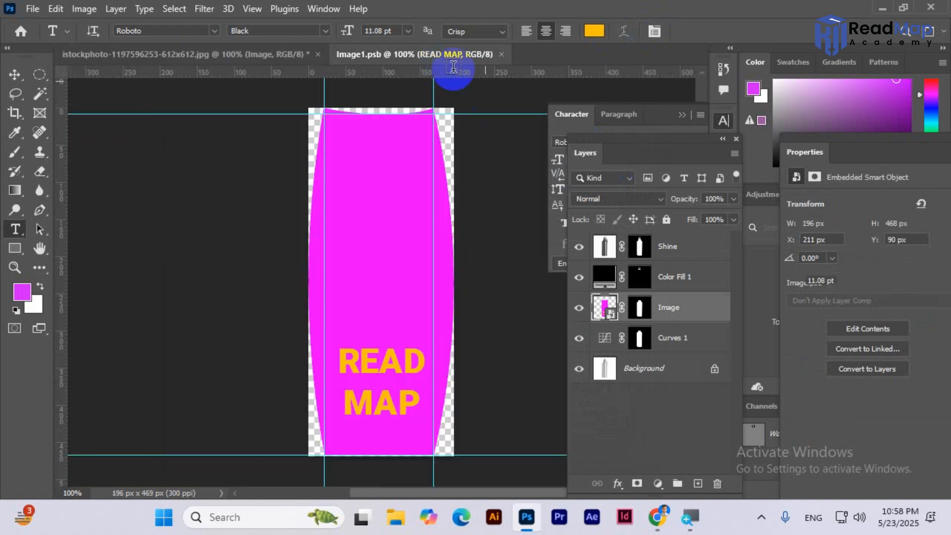
pyautogui.click(33, 9)
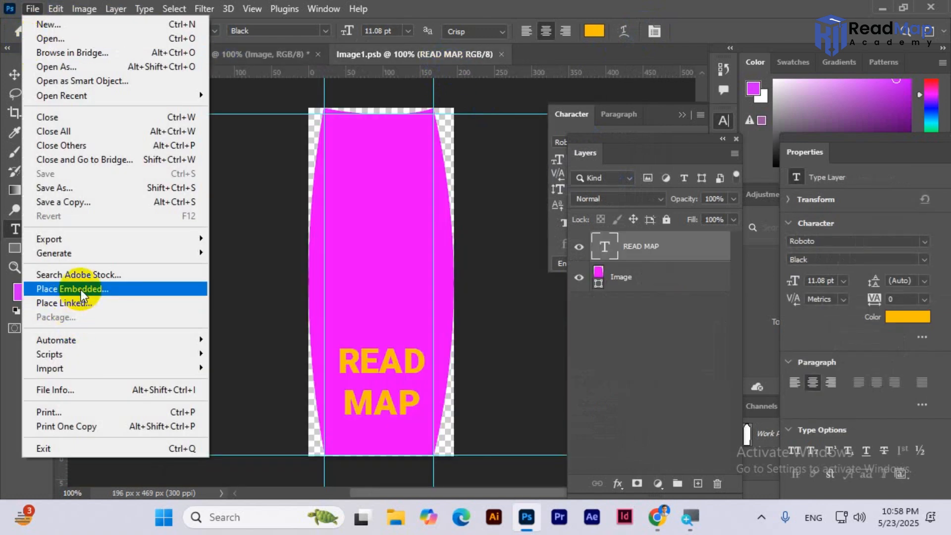
pyautogui.click(81, 290)
pyautogui.scroll(-3, 278, 275)
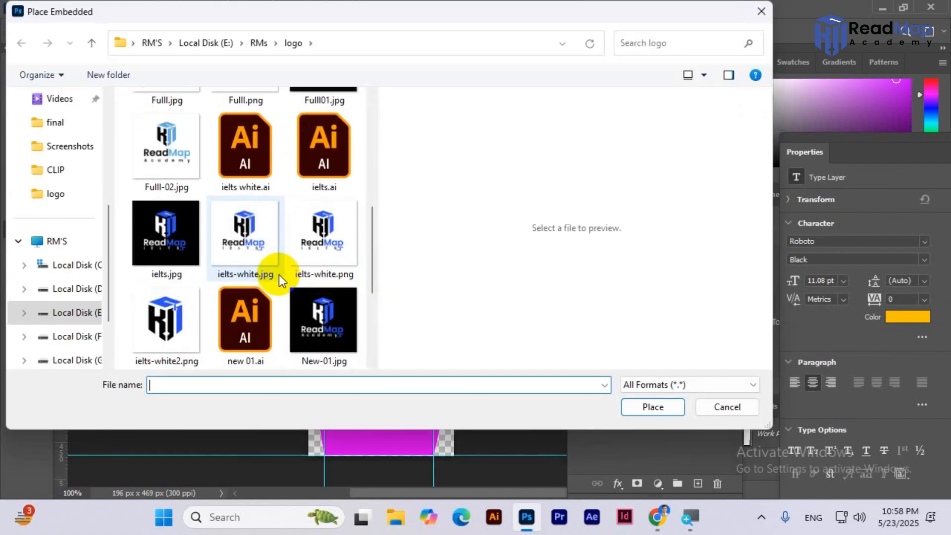
pyautogui.scroll(-3, 279, 274)
pyautogui.click(318, 219)
pyautogui.click(640, 409)
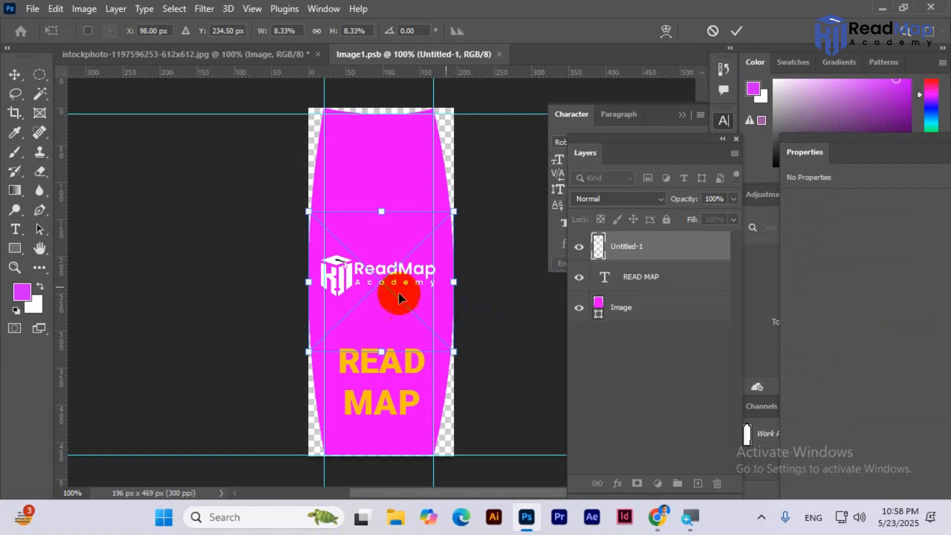
# Move the placed logo straight down to Y 262 px, just above the READ MAP text, and save the smart object to update the bottle
pyautogui.moveTo(387, 277); pyautogui.dragTo(388, 293)
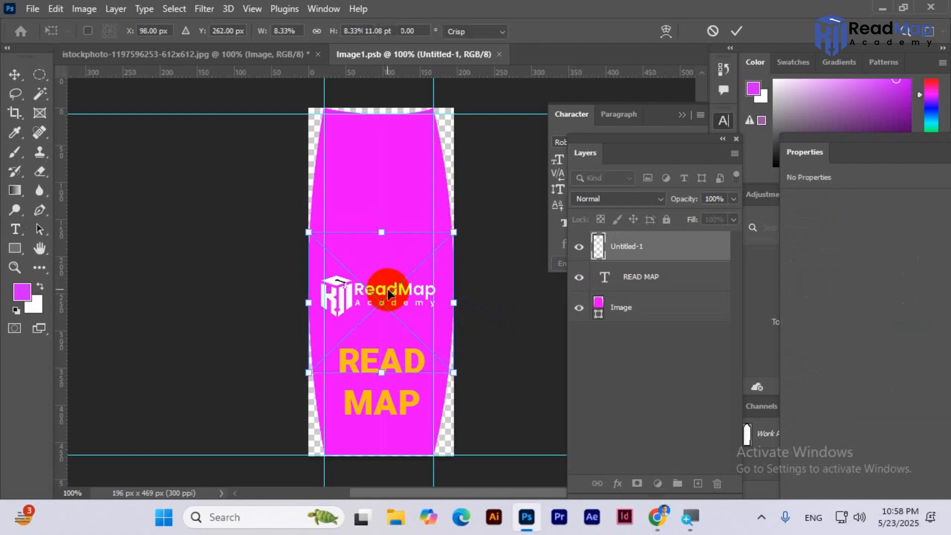
pyautogui.press('Return')
pyautogui.hotkey('ctrl', 's')
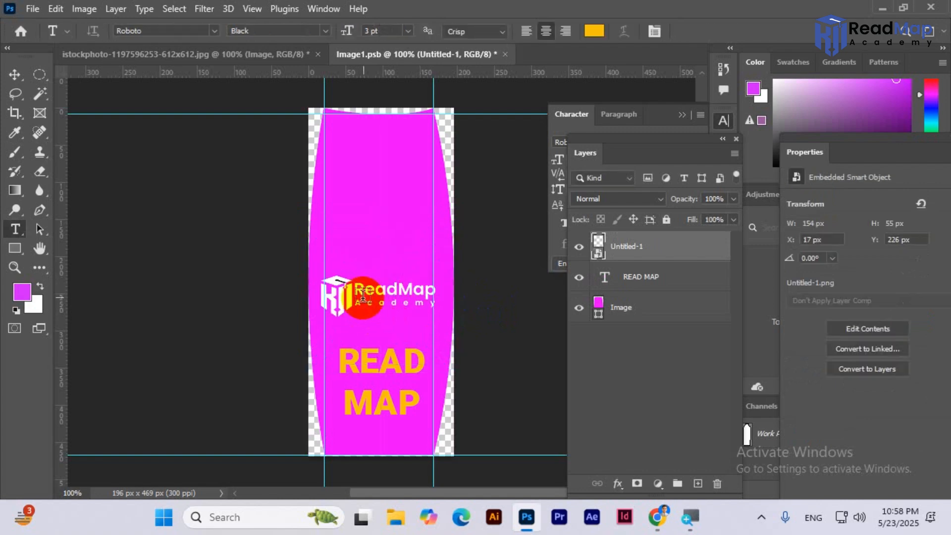
pyautogui.click(15, 77)
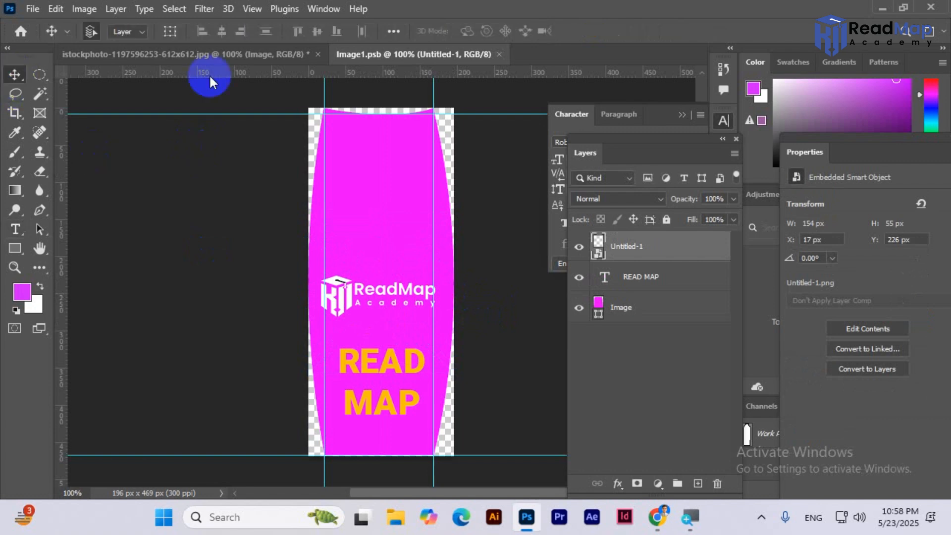
pyautogui.click(269, 53)
# Scale the ReadMap Academy logo down to 6.34% about its centre so it fits between the guides, and check the updated bottle
pyautogui.click(416, 54)
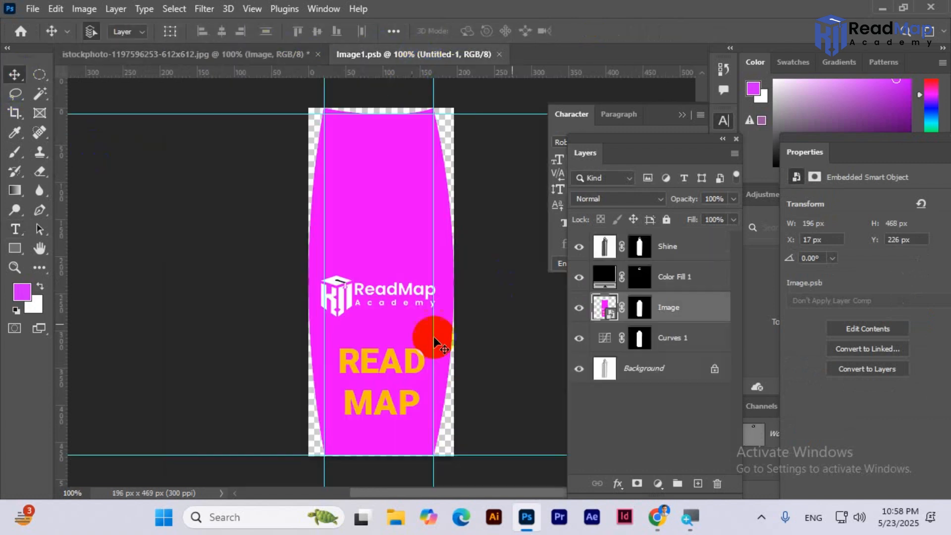
pyautogui.moveTo(433, 337); pyautogui.dragTo(423, 307)
pyautogui.hotkey('ctrl', '+')
pyautogui.hotkey('ctrl', '+')
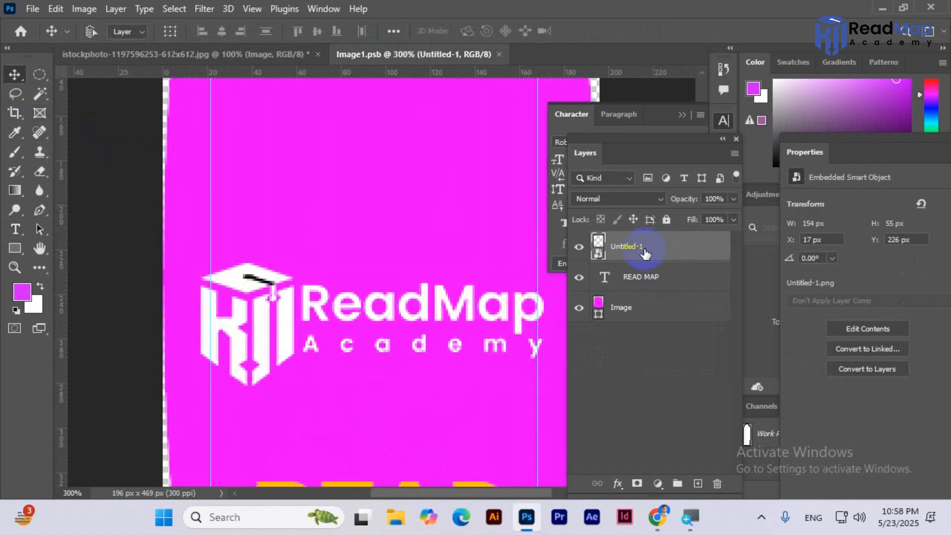
pyautogui.hotkey('ctrl', 't')
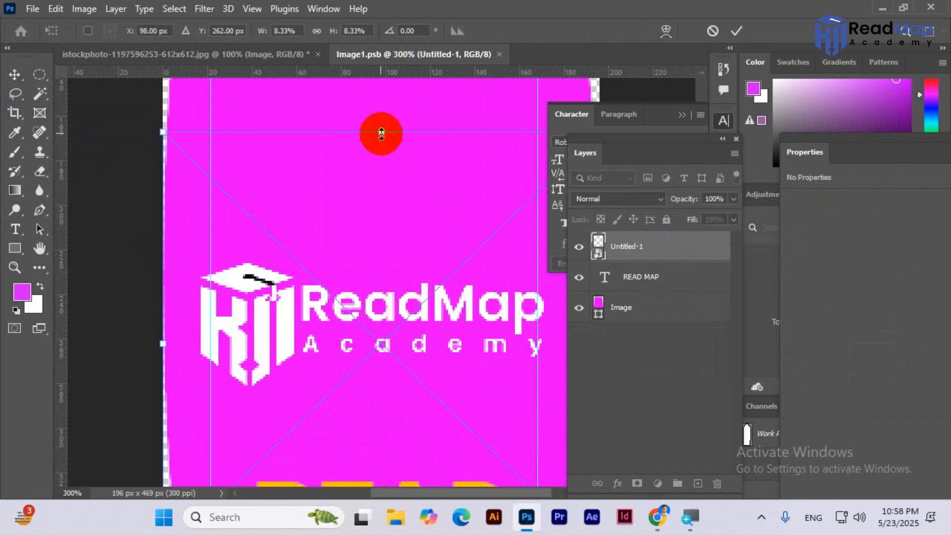
pyautogui.moveTo(381, 133); pyautogui.dragTo(384, 183)
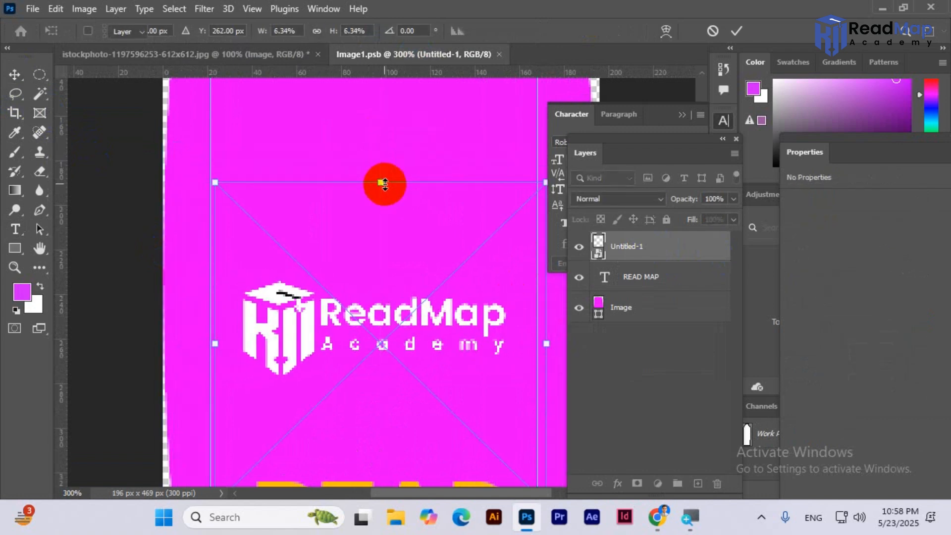
pyautogui.press('Return')
pyautogui.click(489, 195)
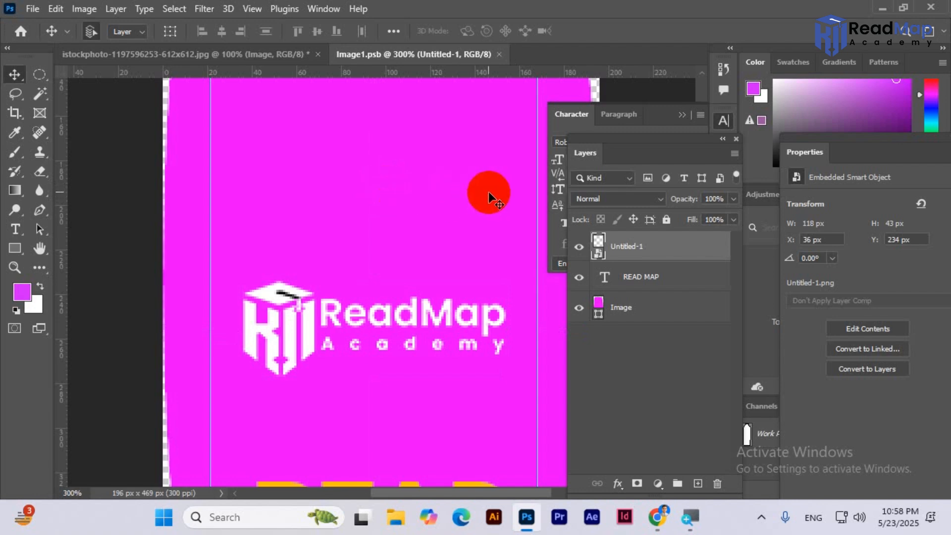
pyautogui.click(274, 57)
pyautogui.click(368, 235)
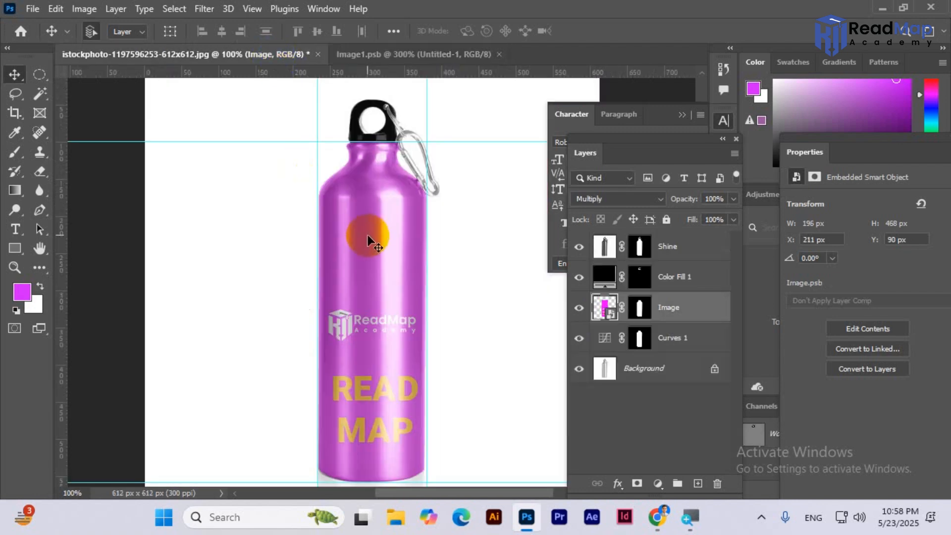
pyautogui.scroll(-1, 368, 235)
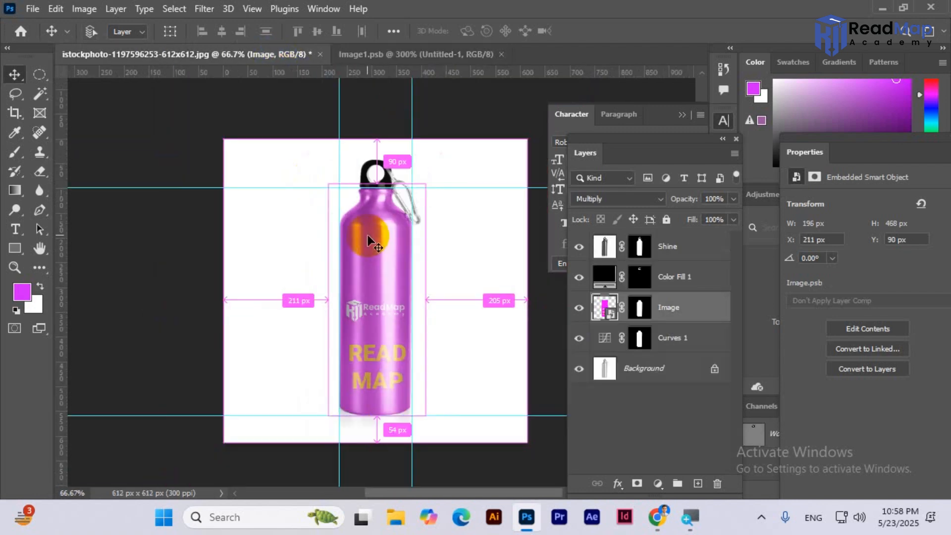
pyautogui.scroll(1, 367, 235)
# Move the logo up to Y 159 px, shift the READ MAP text up beneath it, and save the smart object to update the bottle
pyautogui.click(418, 54)
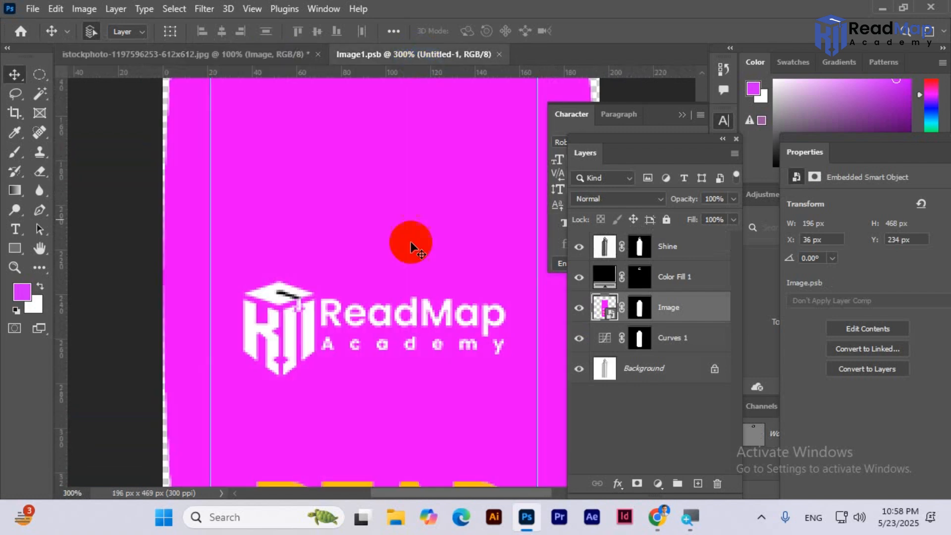
pyautogui.moveTo(308, 340); pyautogui.dragTo(308, 174)
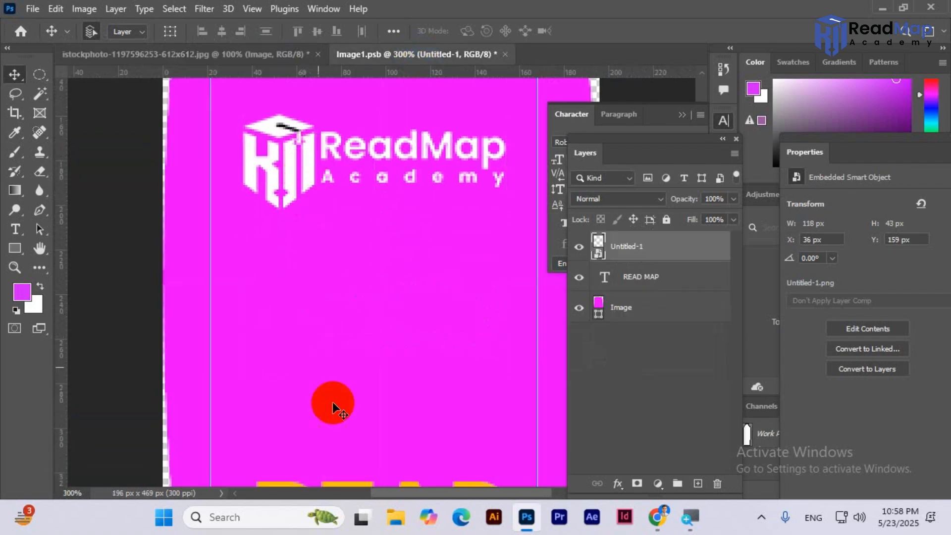
pyautogui.scroll(-2, 332, 402)
pyautogui.moveTo(336, 433); pyautogui.dragTo(333, 320)
pyautogui.hotkey('ctrl', '-')
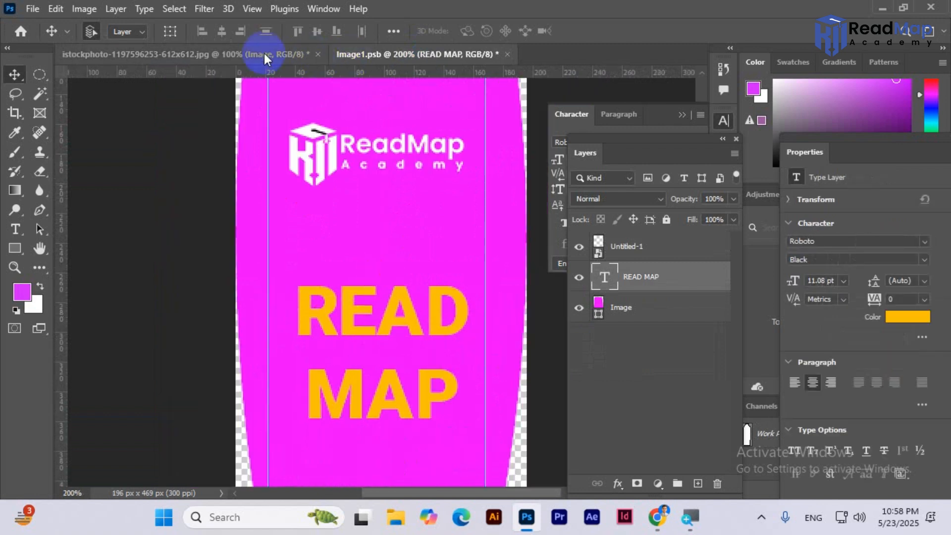
pyautogui.hotkey('ctrl', 's')
pyautogui.click(243, 52)
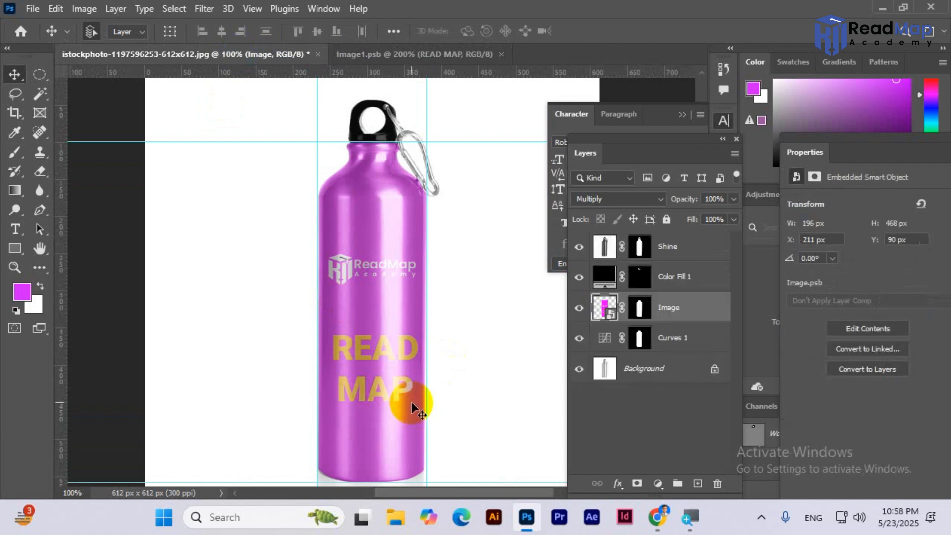
# Recolour the smart object's Image shape to blue 001eff and save it to update the bottle's body
pyautogui.click(399, 59)
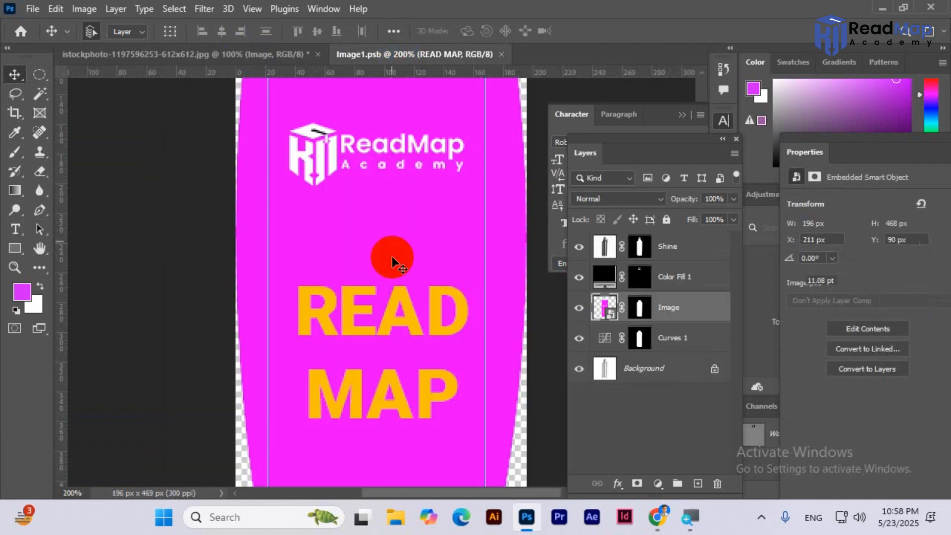
pyautogui.doubleClick(599, 306)
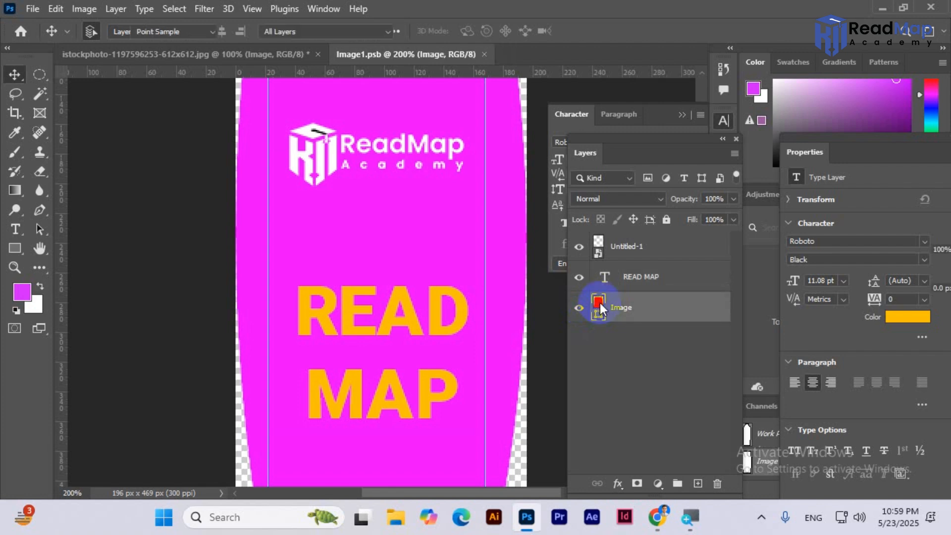
pyautogui.moveTo(468, 233); pyautogui.dragTo(467, 246)
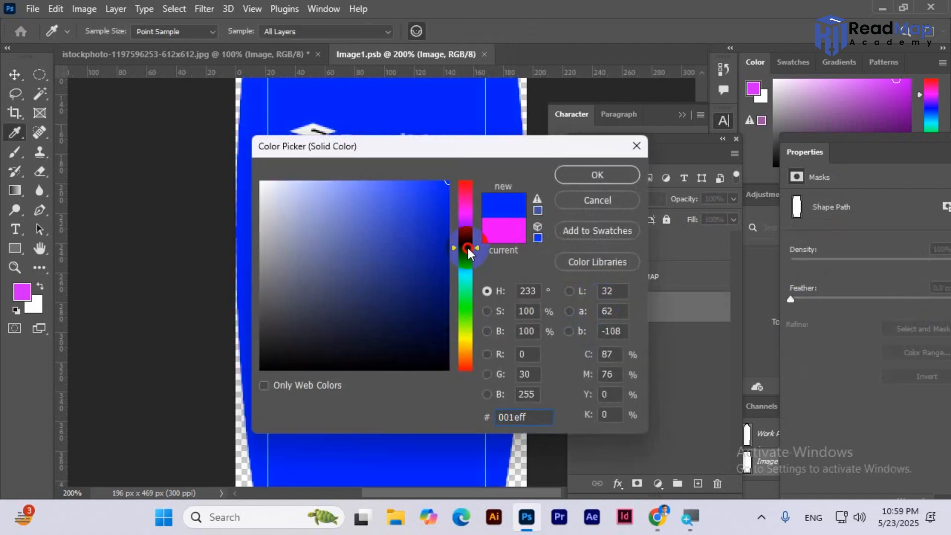
pyautogui.click(570, 174)
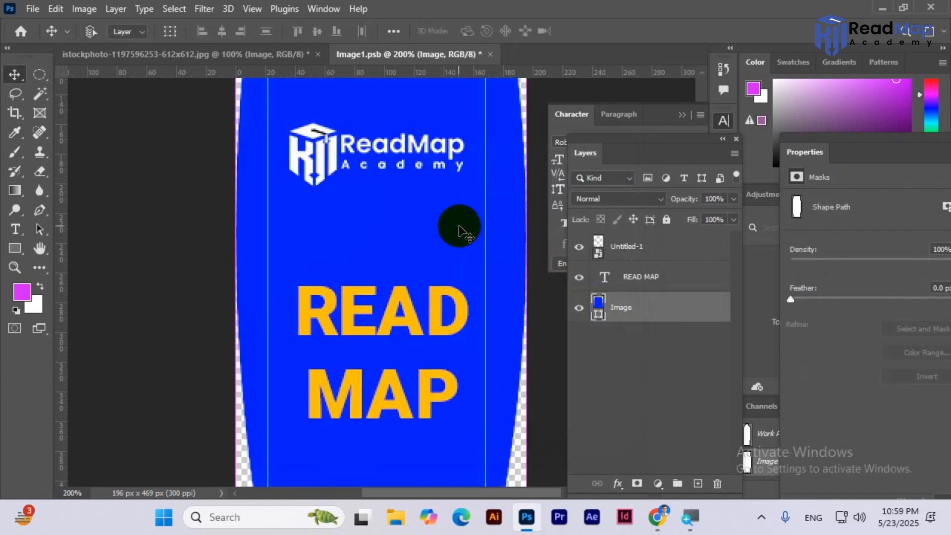
pyautogui.click(219, 60)
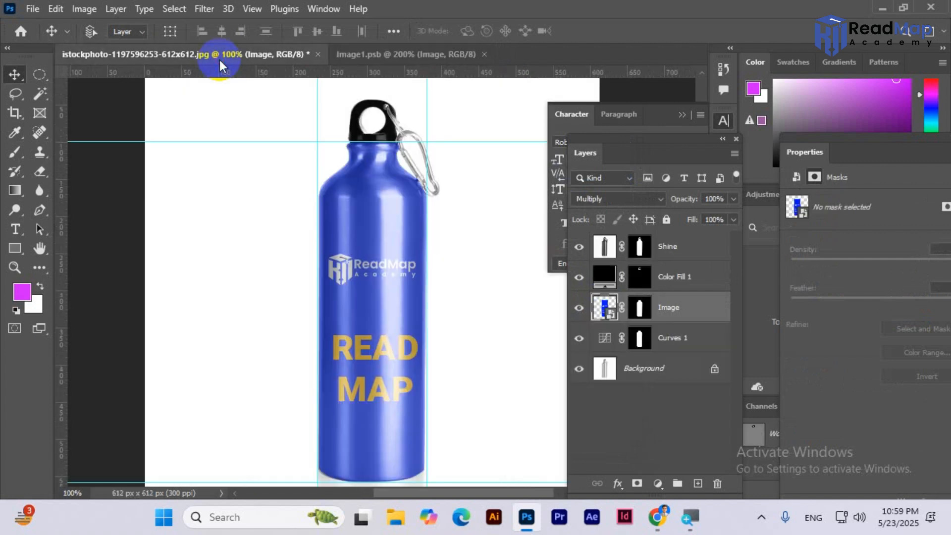
pyautogui.hotkey('ctrl', '-')
pyautogui.hotkey('ctrl', '+')
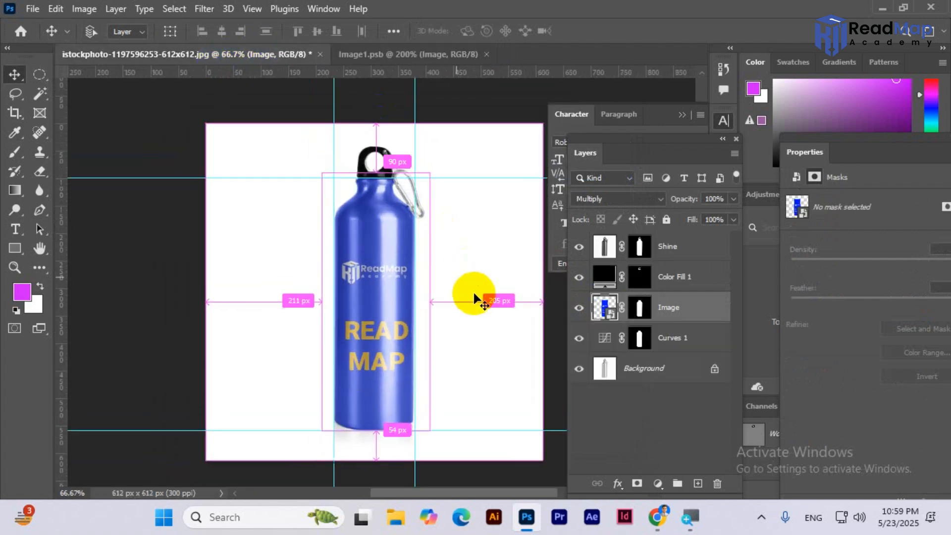